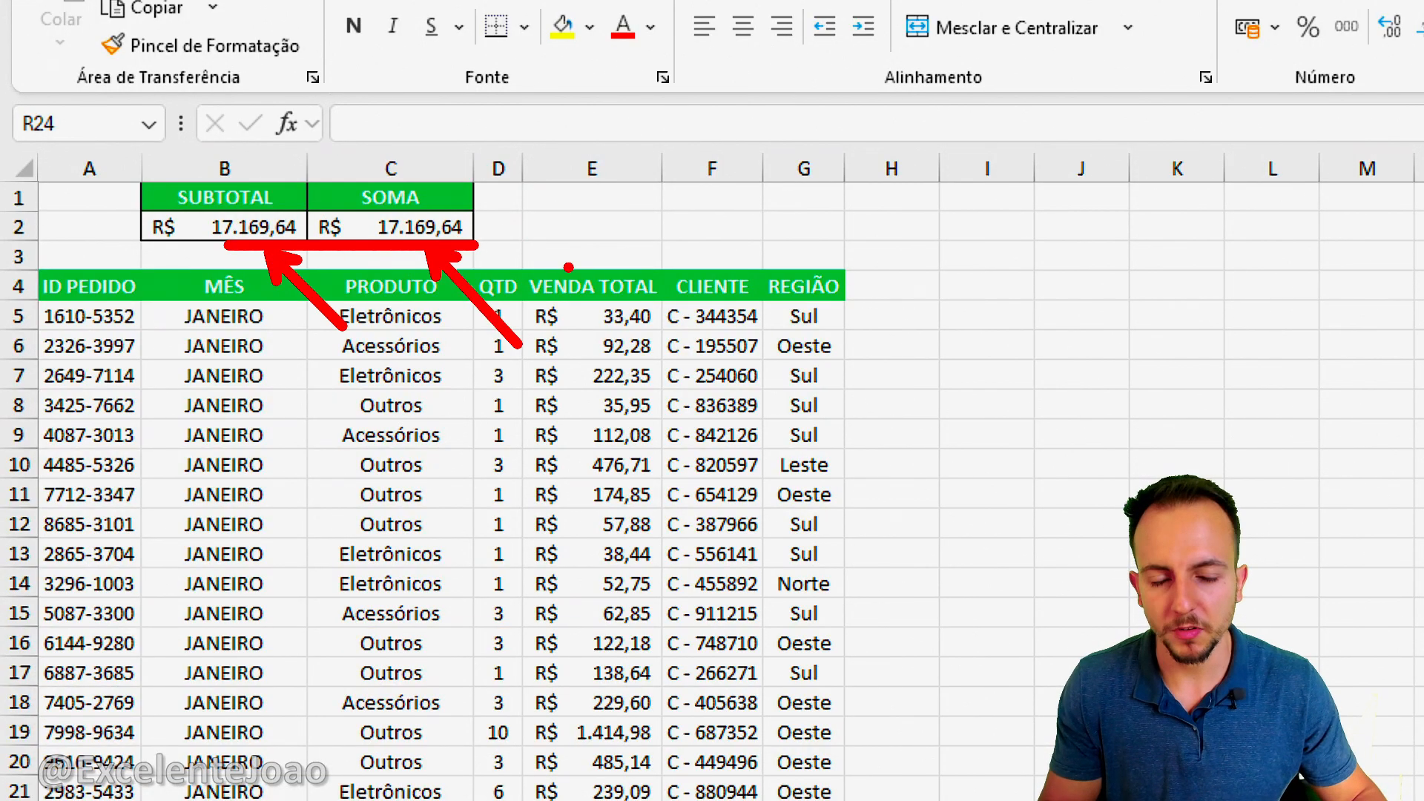
Add filter controls to the header row of the orders table.
click(391, 286)
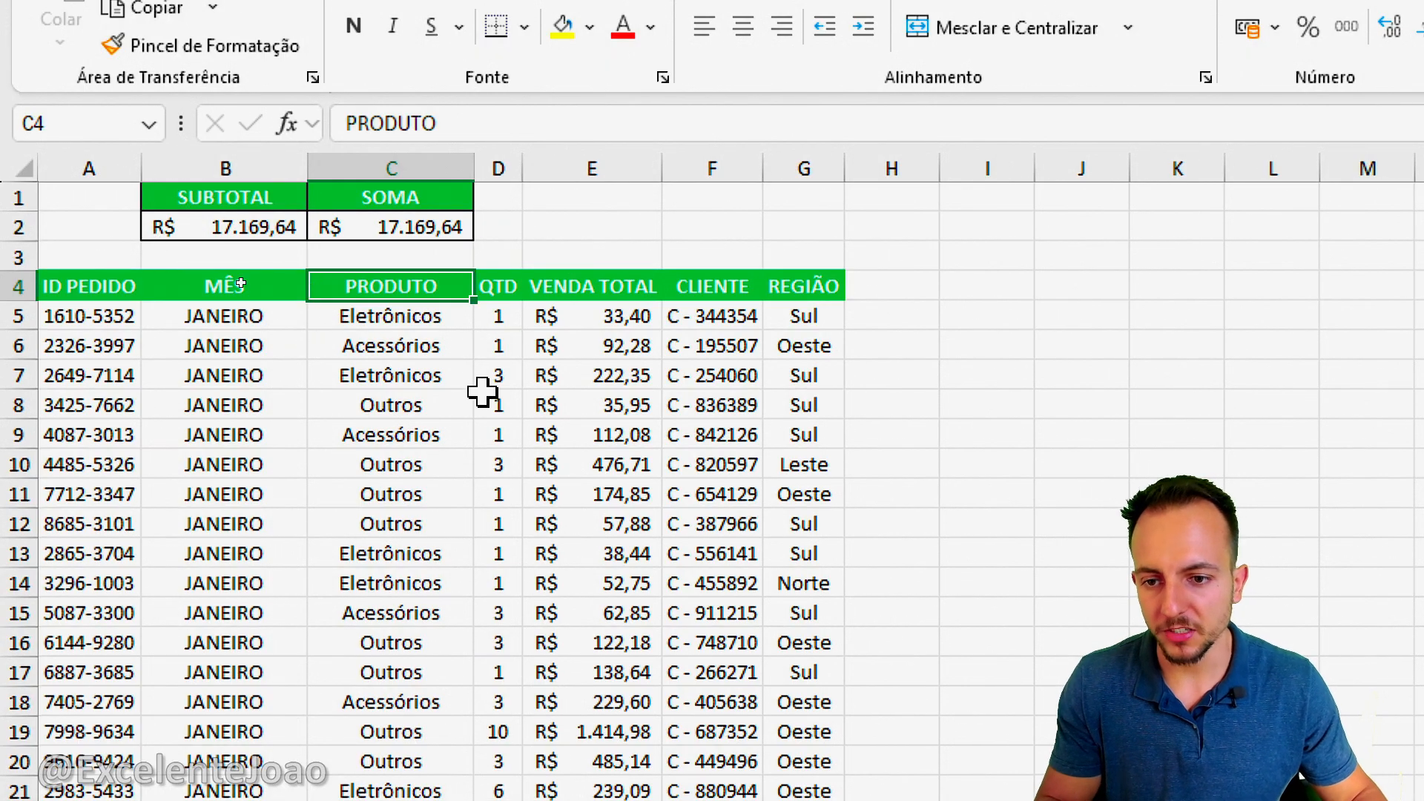
click(281, 288)
key(ctrl+shift+l)
Filter the MÊS column to show only FEVEREIRO, compare the SUBTOTAL and SOMA cells, and clear that filter.
click(295, 287)
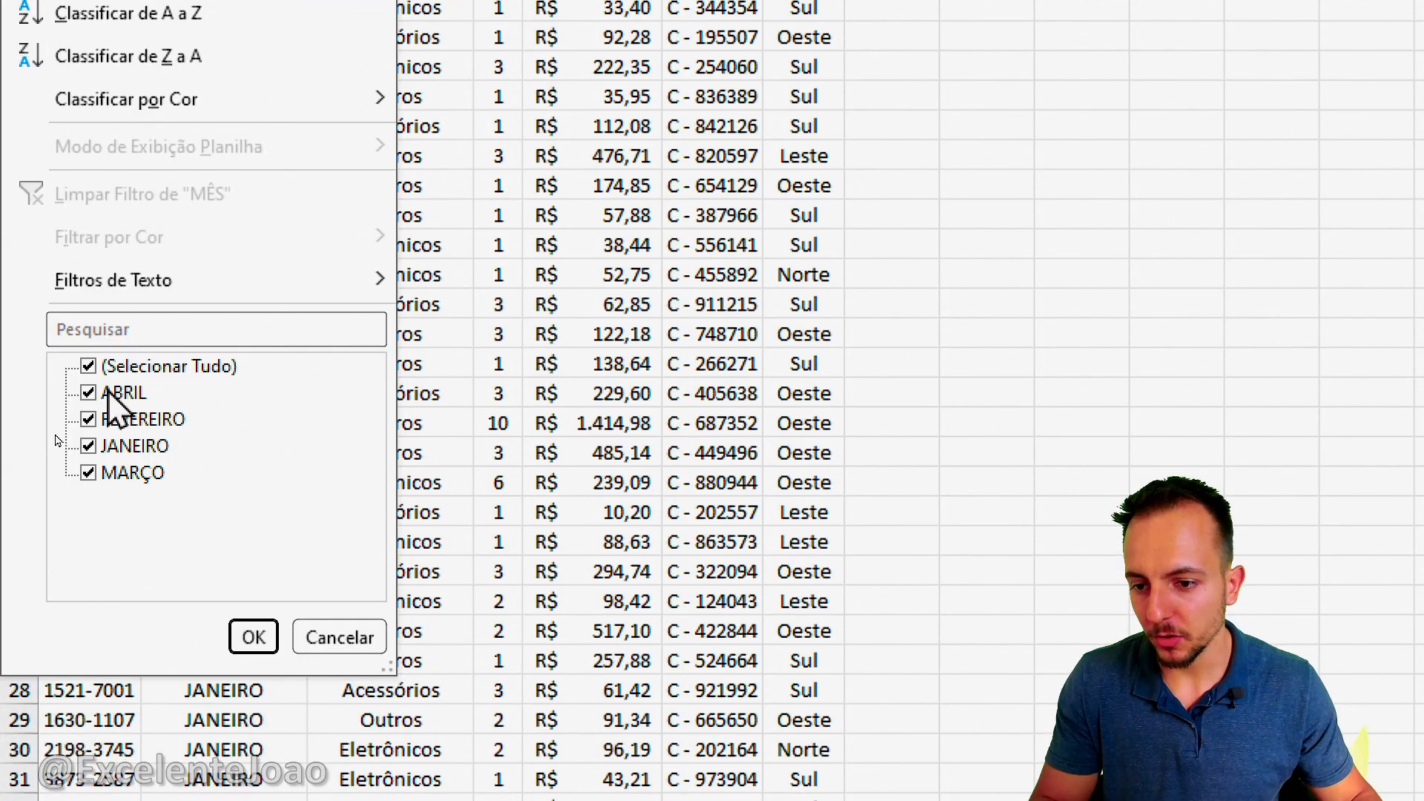
click(111, 366)
click(115, 421)
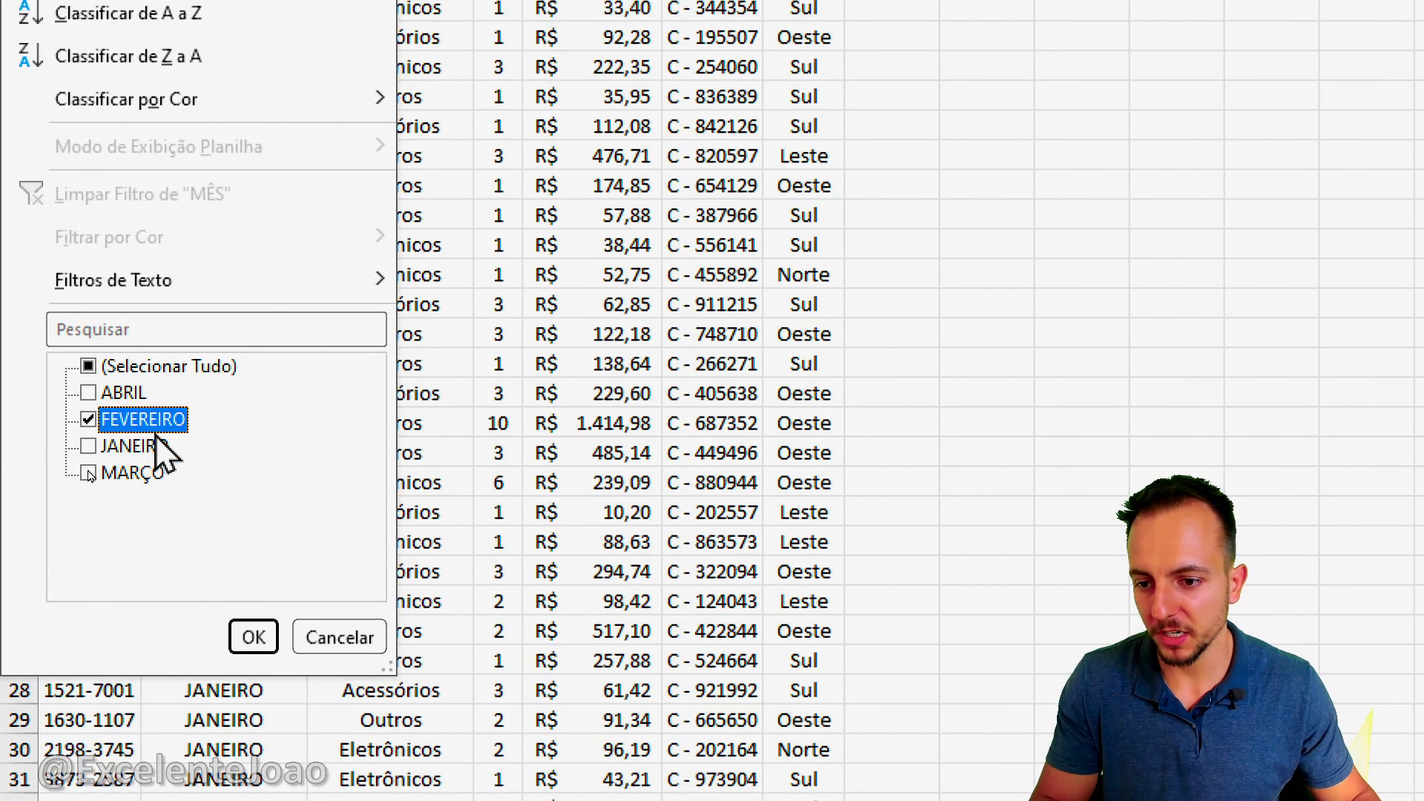
click(256, 637)
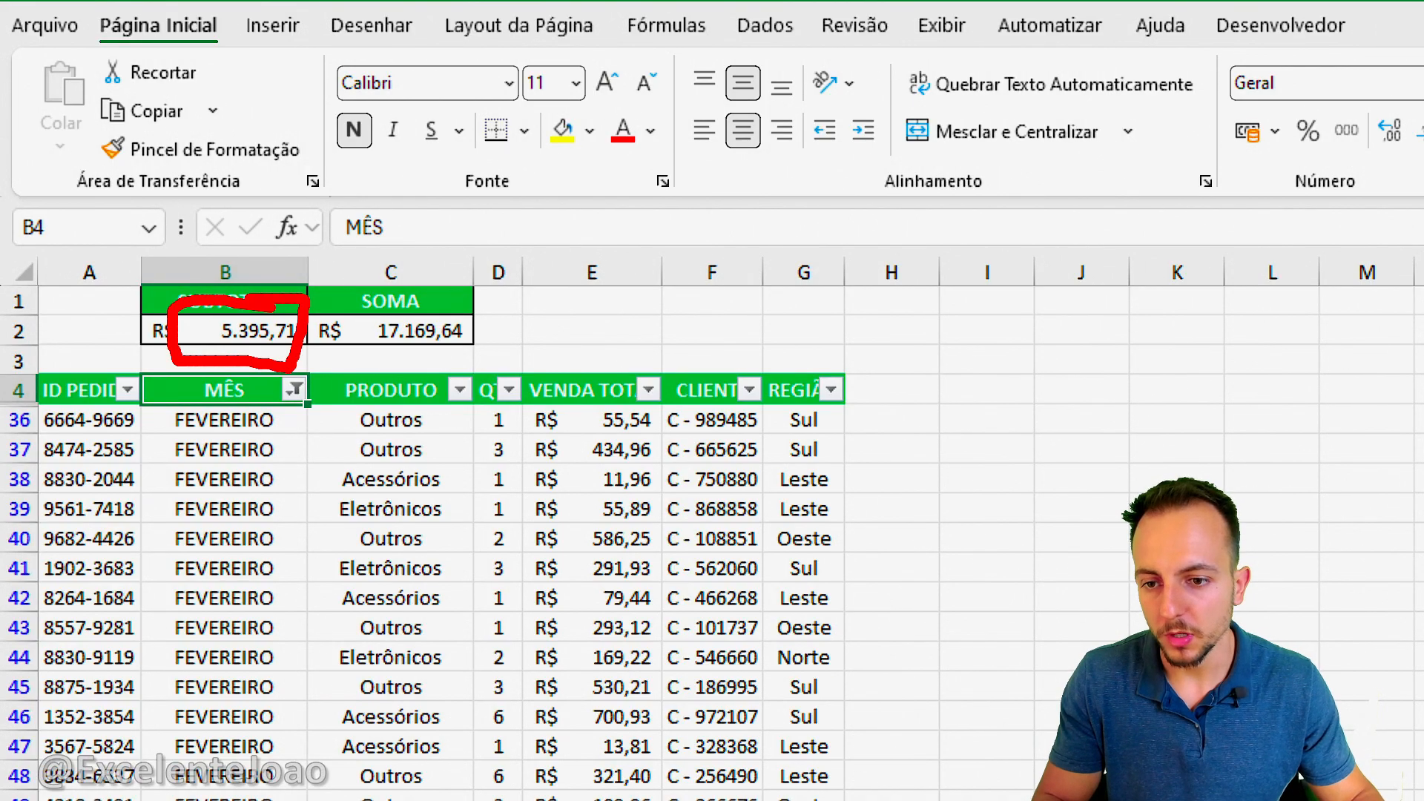
click(295, 389)
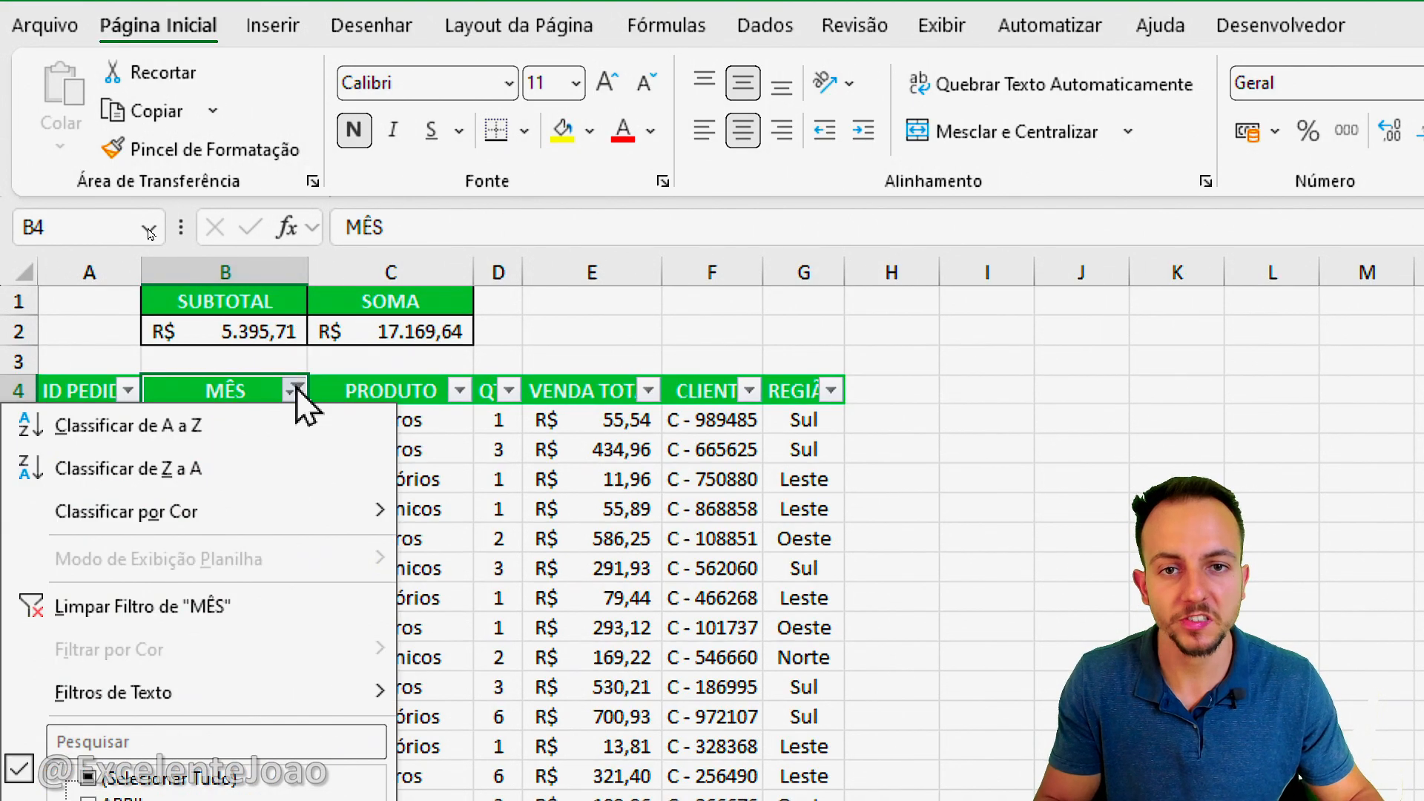
click(198, 607)
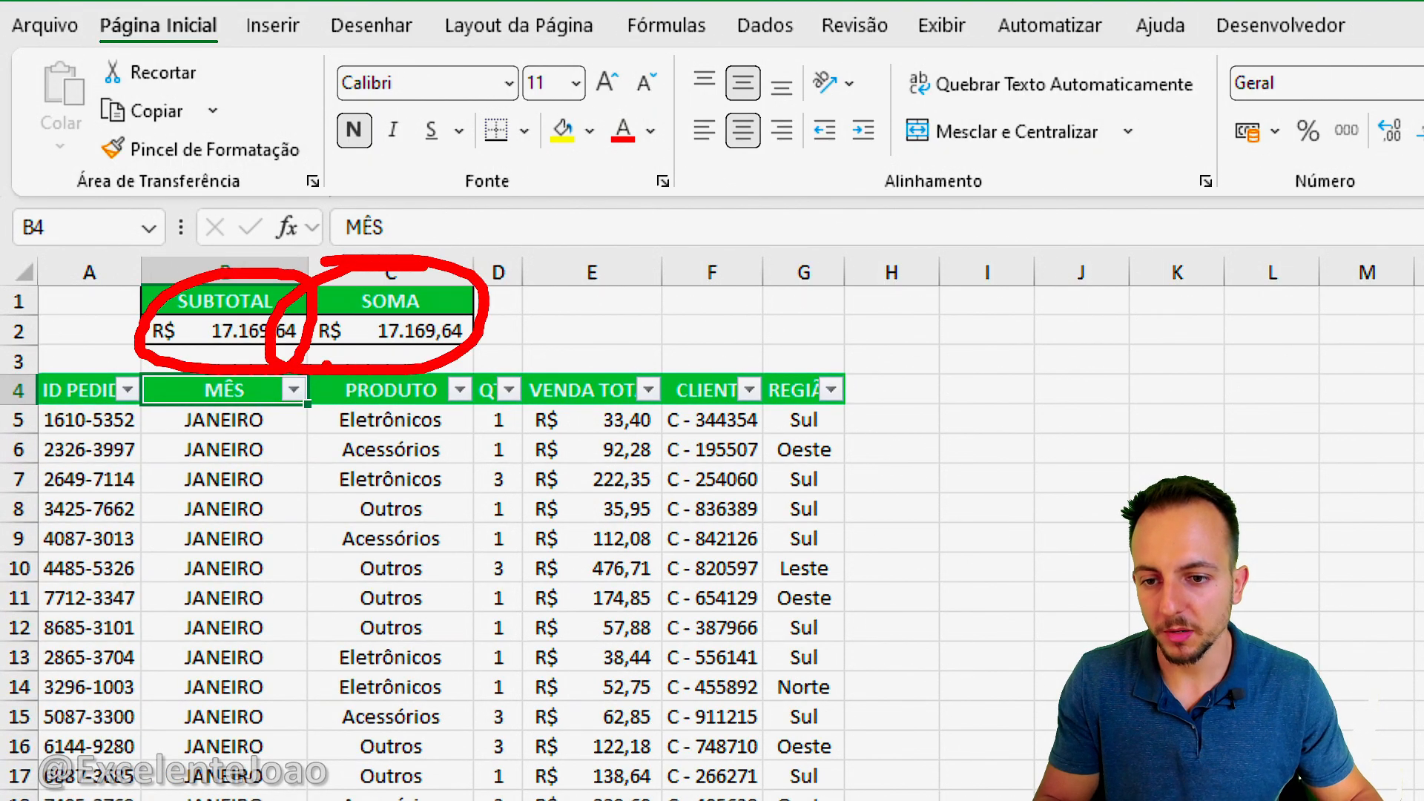
Repeatedly undo and redo the MÊS filter change to compare how the SUBTOTAL and SOMA cells respond.
key(ctrl+z)
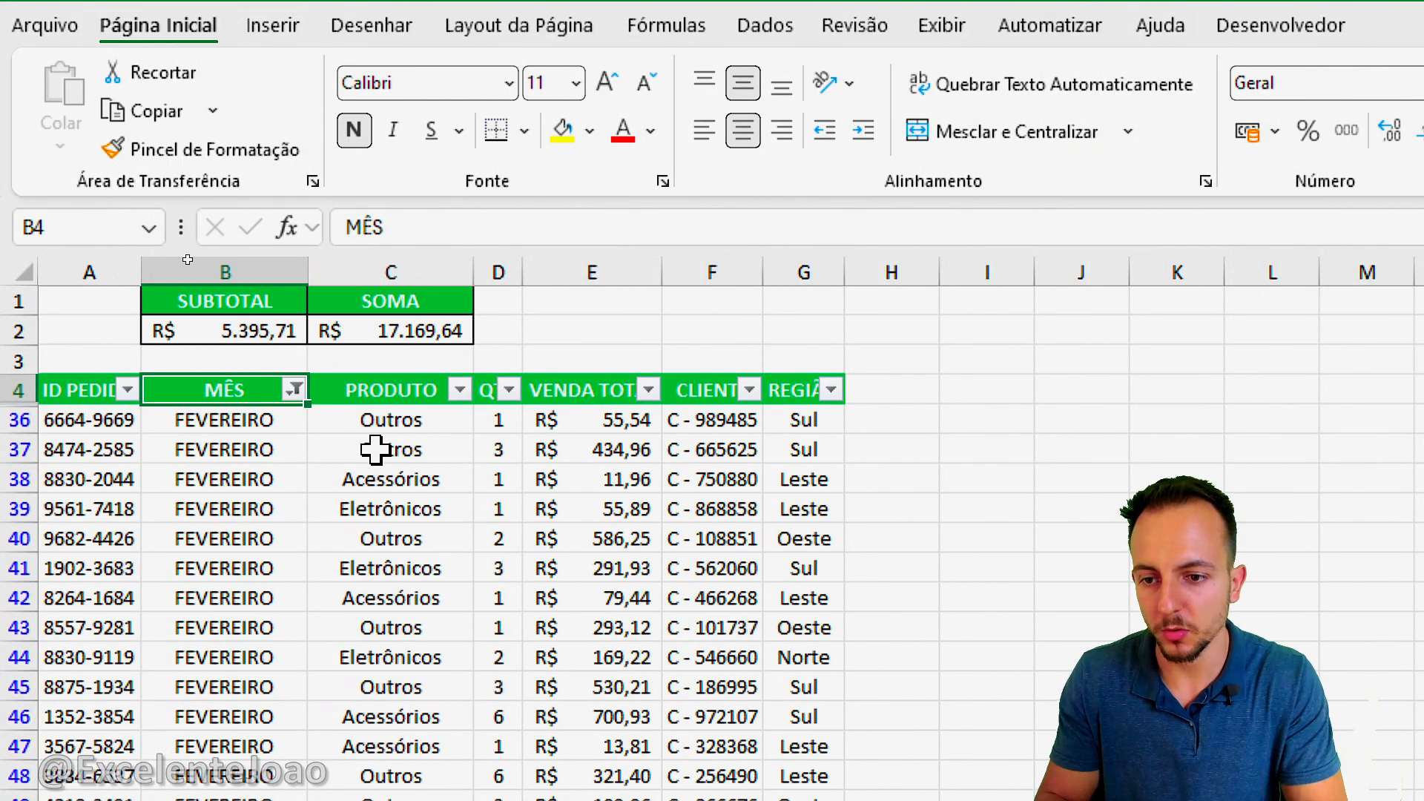
key(ctrl+y)
key(ctrl+z)
key(ctrl+y)
key(ctrl+z)
key(ctrl+z)
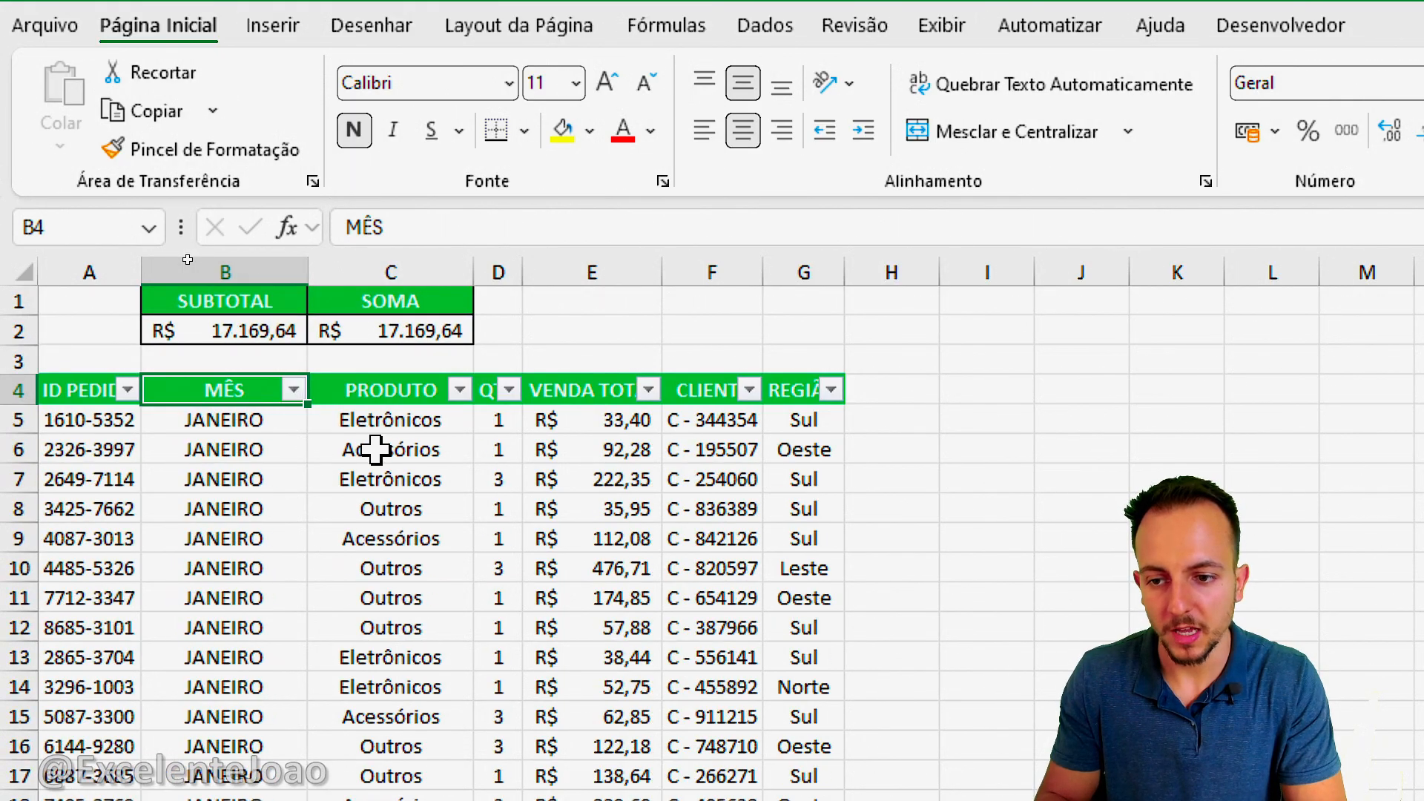
key(ctrl+y)
key(ctrl+z)
key(ctrl+y)
key(ctrl+z)
key(ctrl+y)
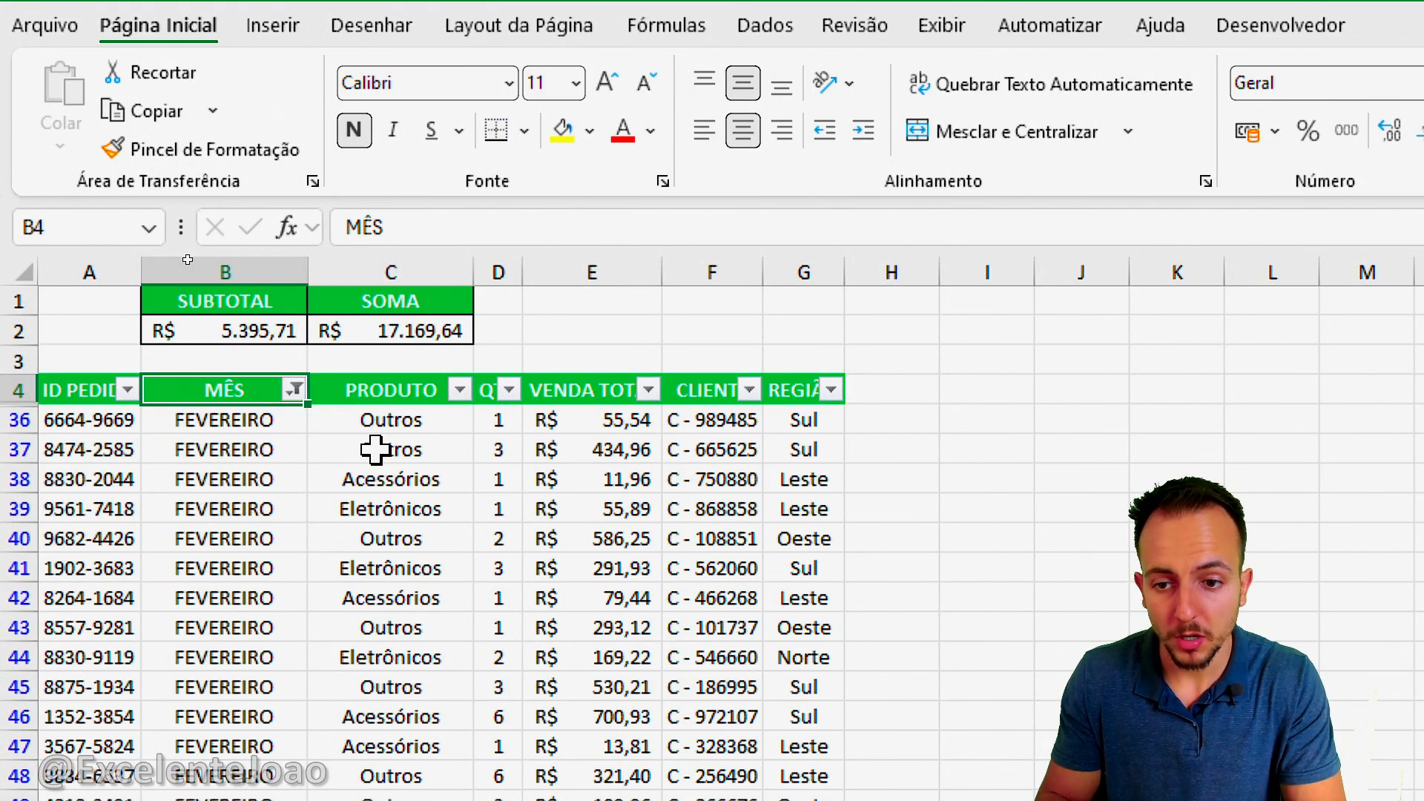
key(ctrl+z)
key(ctrl+y)
key(ctrl+z)
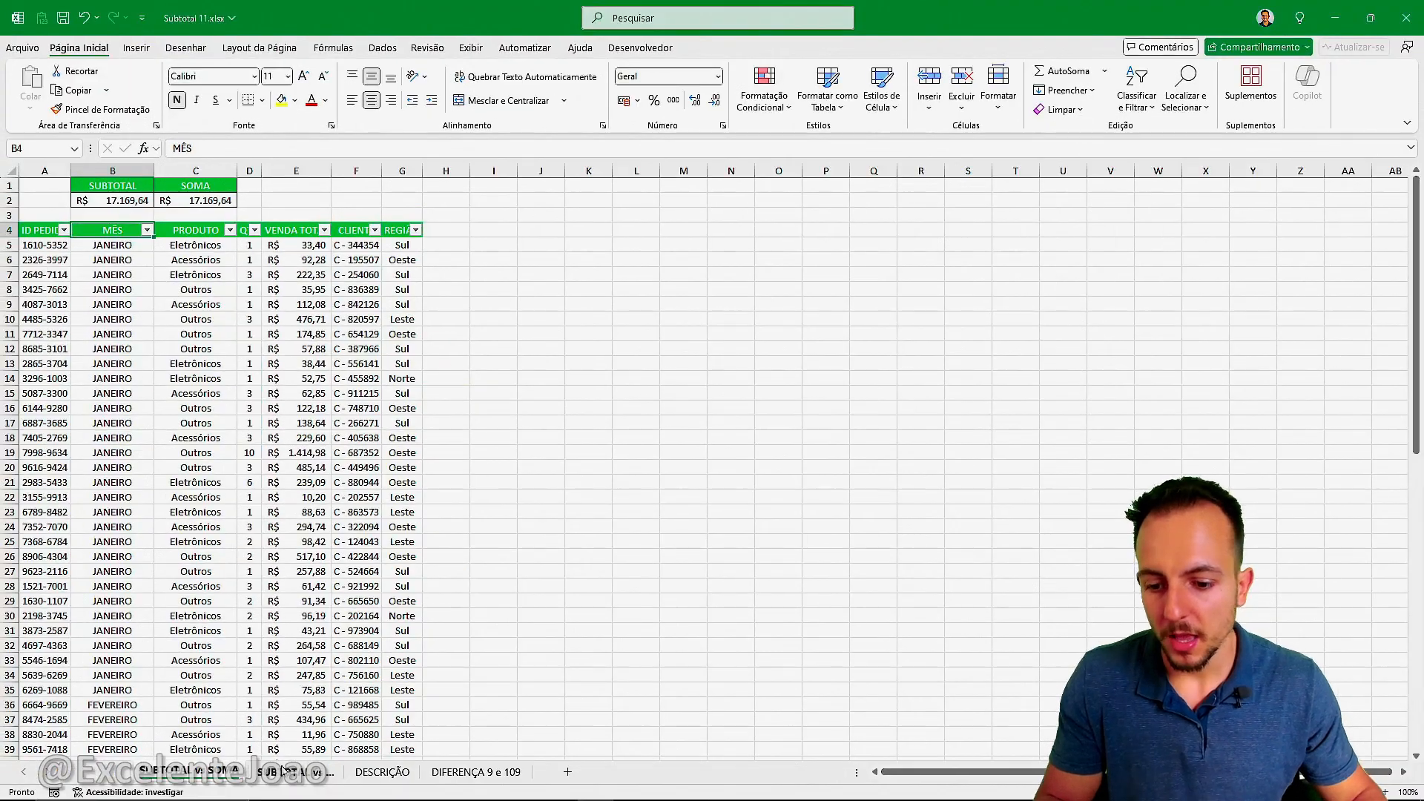
Open the DESCRIÇÃO sheet and examine the table of SUBTOTAL function codes and their descriptions.
click(293, 771)
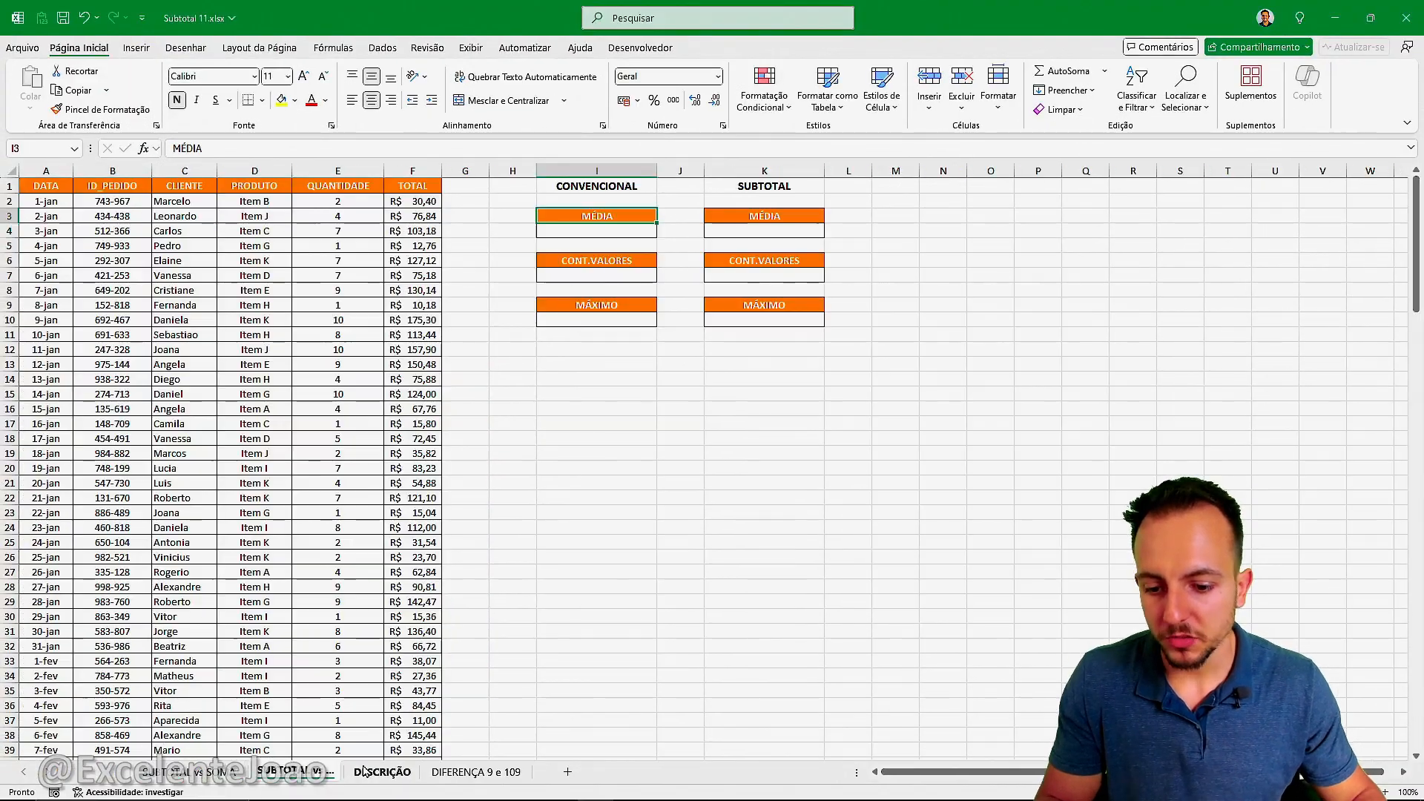
click(364, 771)
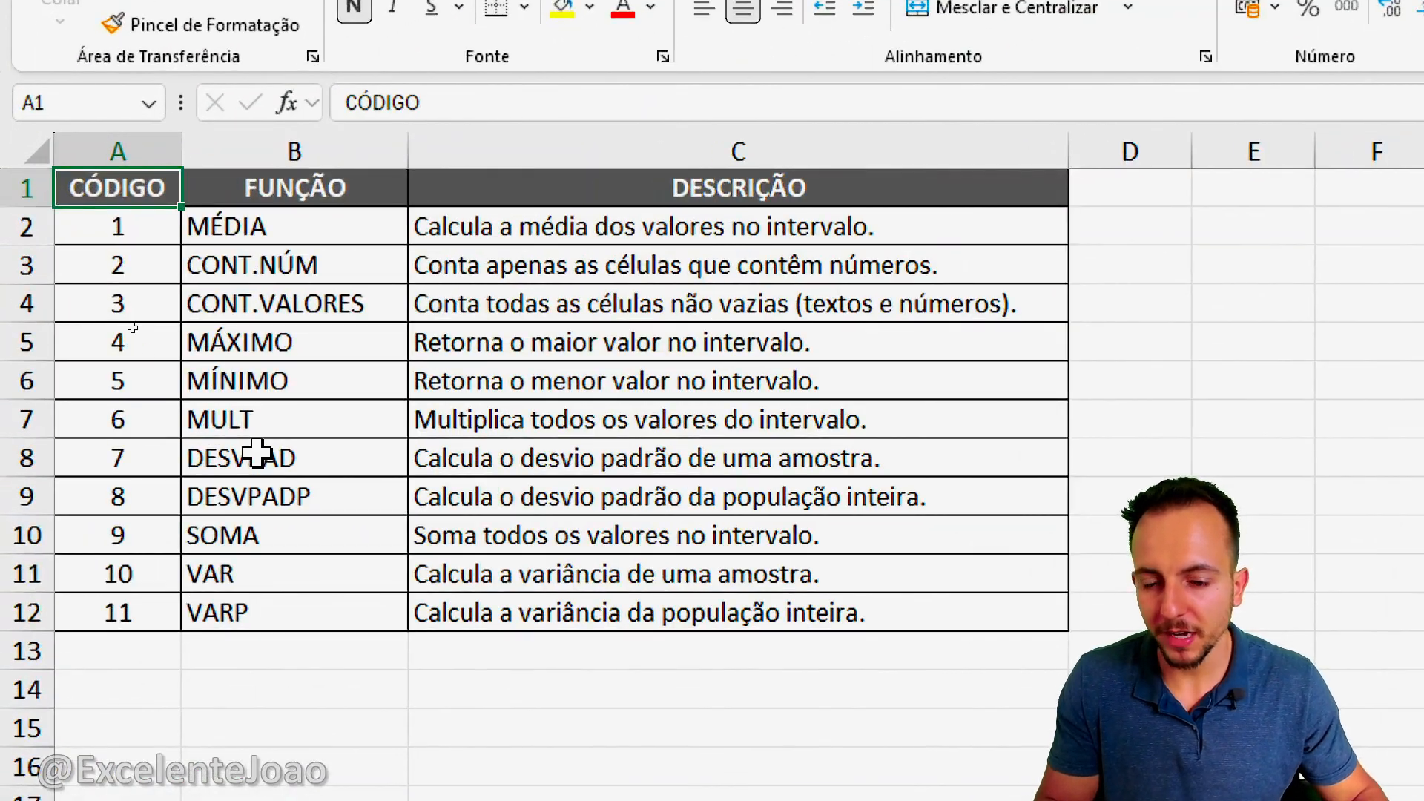
mouse_move(135, 211)
mouse_down()
mouse_move(82, 245)
mouse_move(78, 594)
mouse_move(141, 643)
mouse_move(157, 217)
mouse_up()
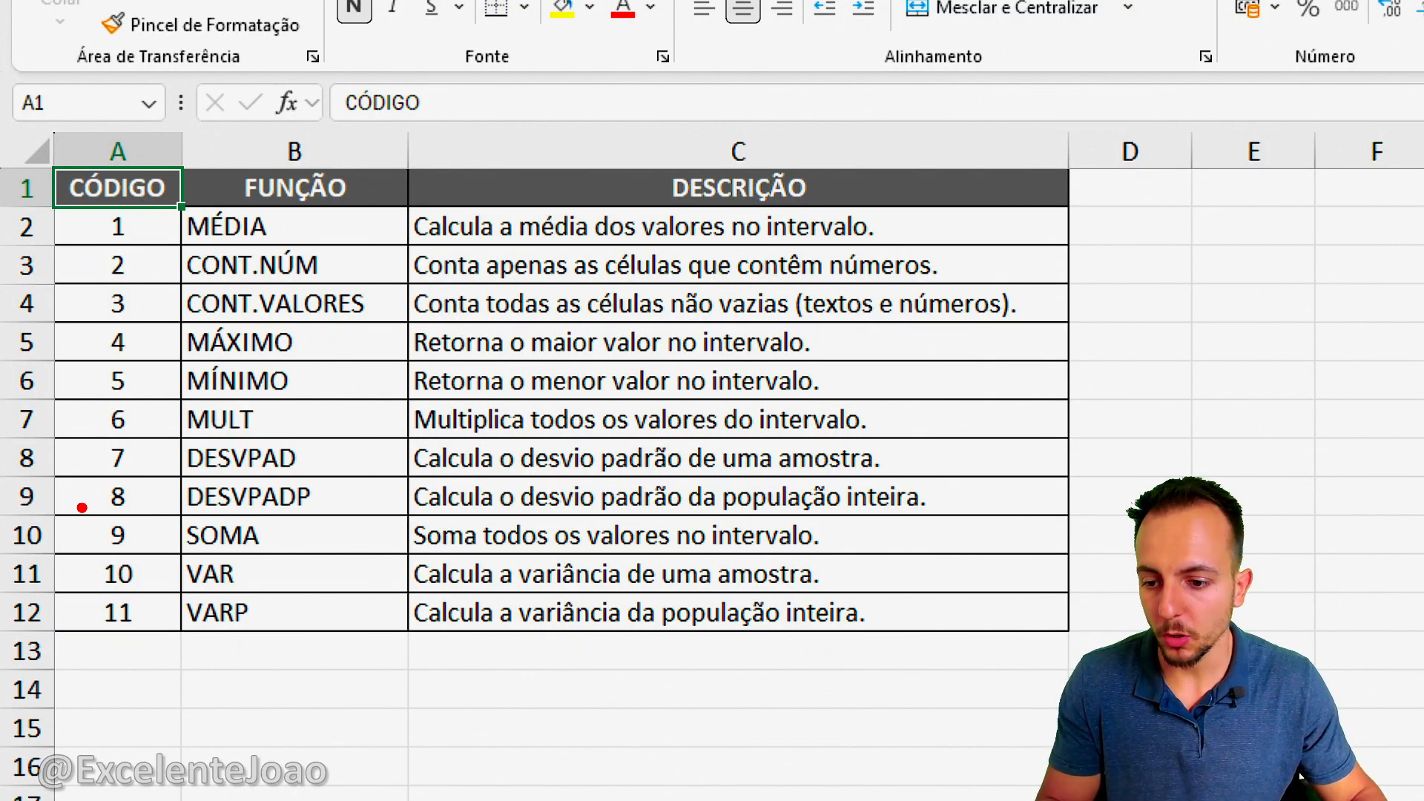
mouse_move(81, 507)
mouse_down()
mouse_move(157, 569)
mouse_move(148, 232)
mouse_up()
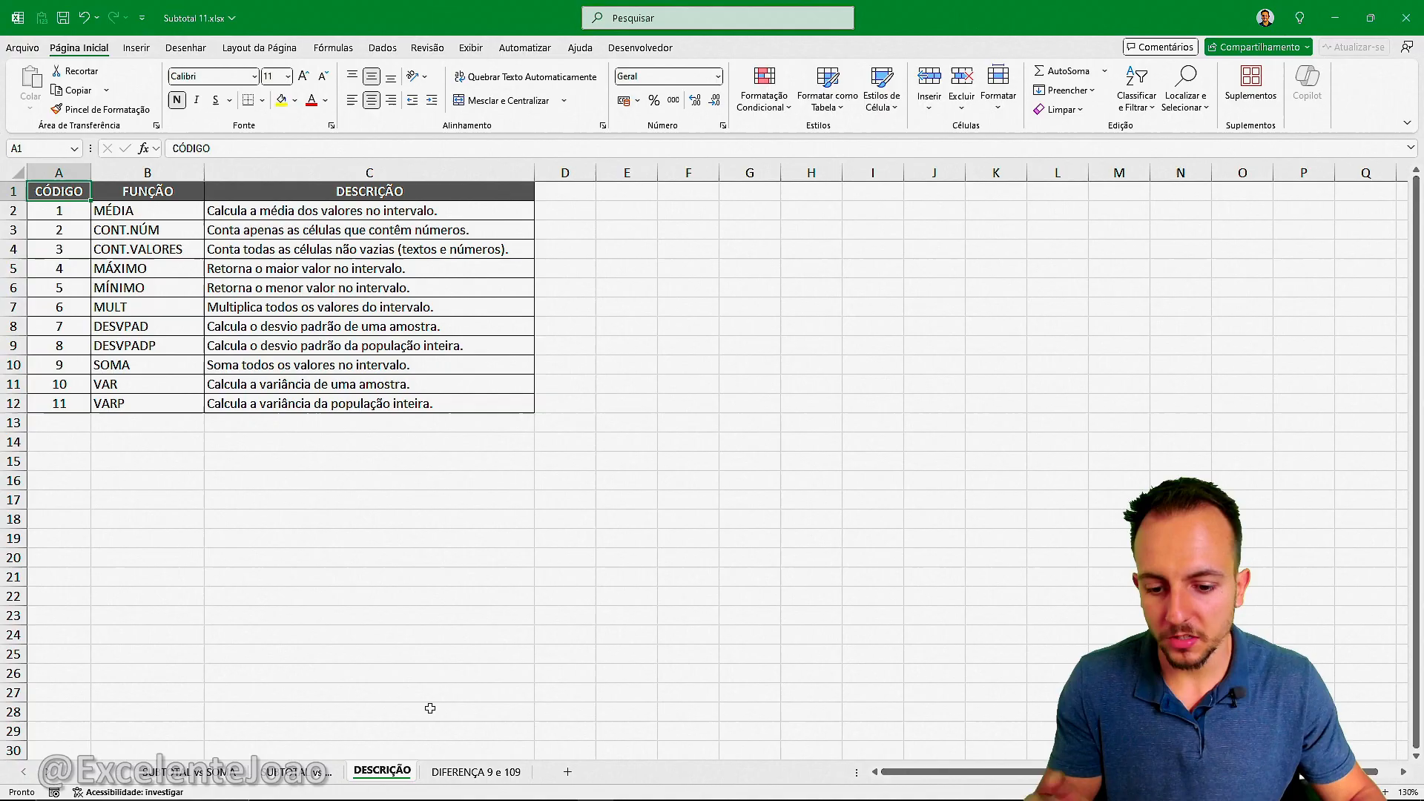
Open the DIFERENÇA 9 e 109 sheet and compare the SUBTOTAL options 9 - SOMA and 109 - SOMA.
click(454, 767)
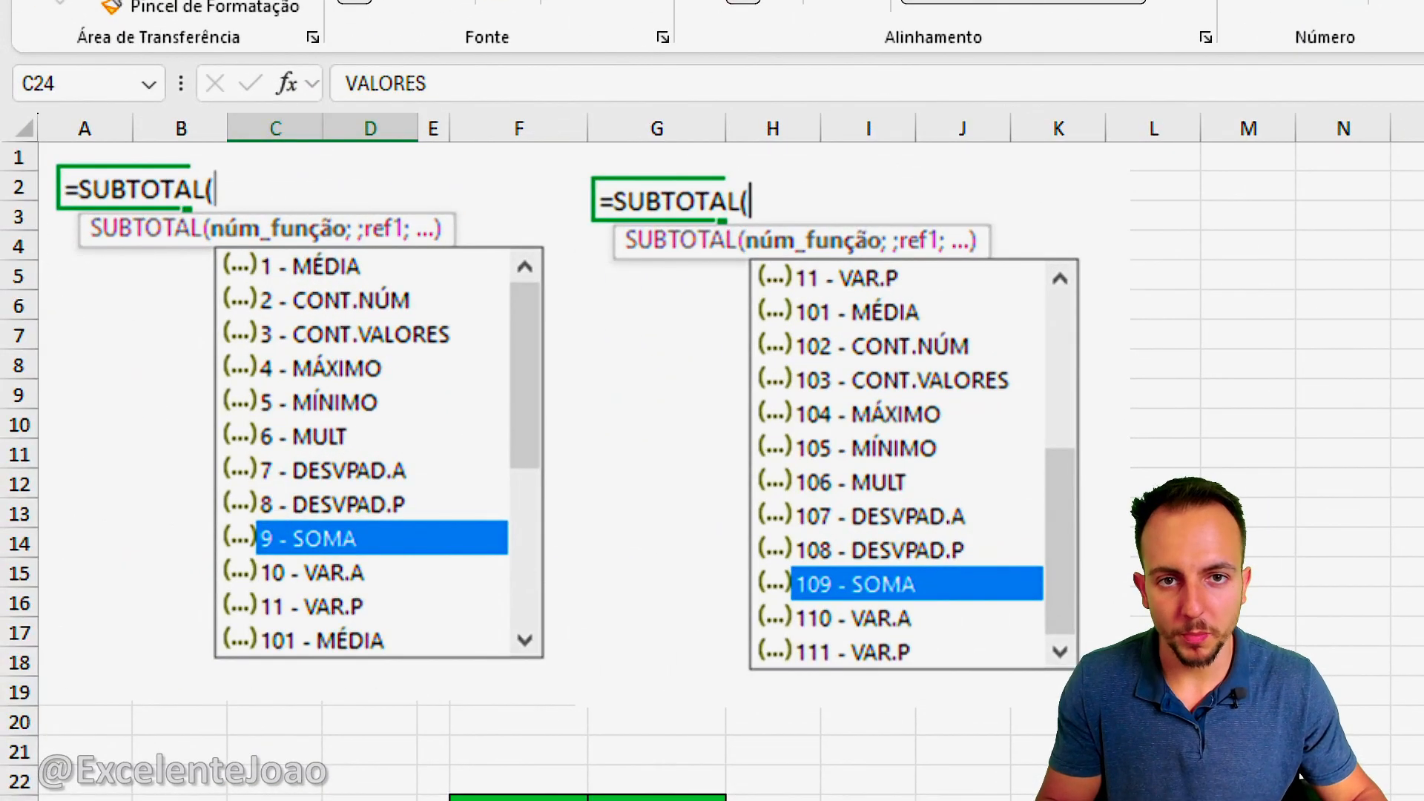
mouse_move(222, 504)
mouse_down()
mouse_move(376, 585)
mouse_move(392, 567)
mouse_move(502, 659)
mouse_up()
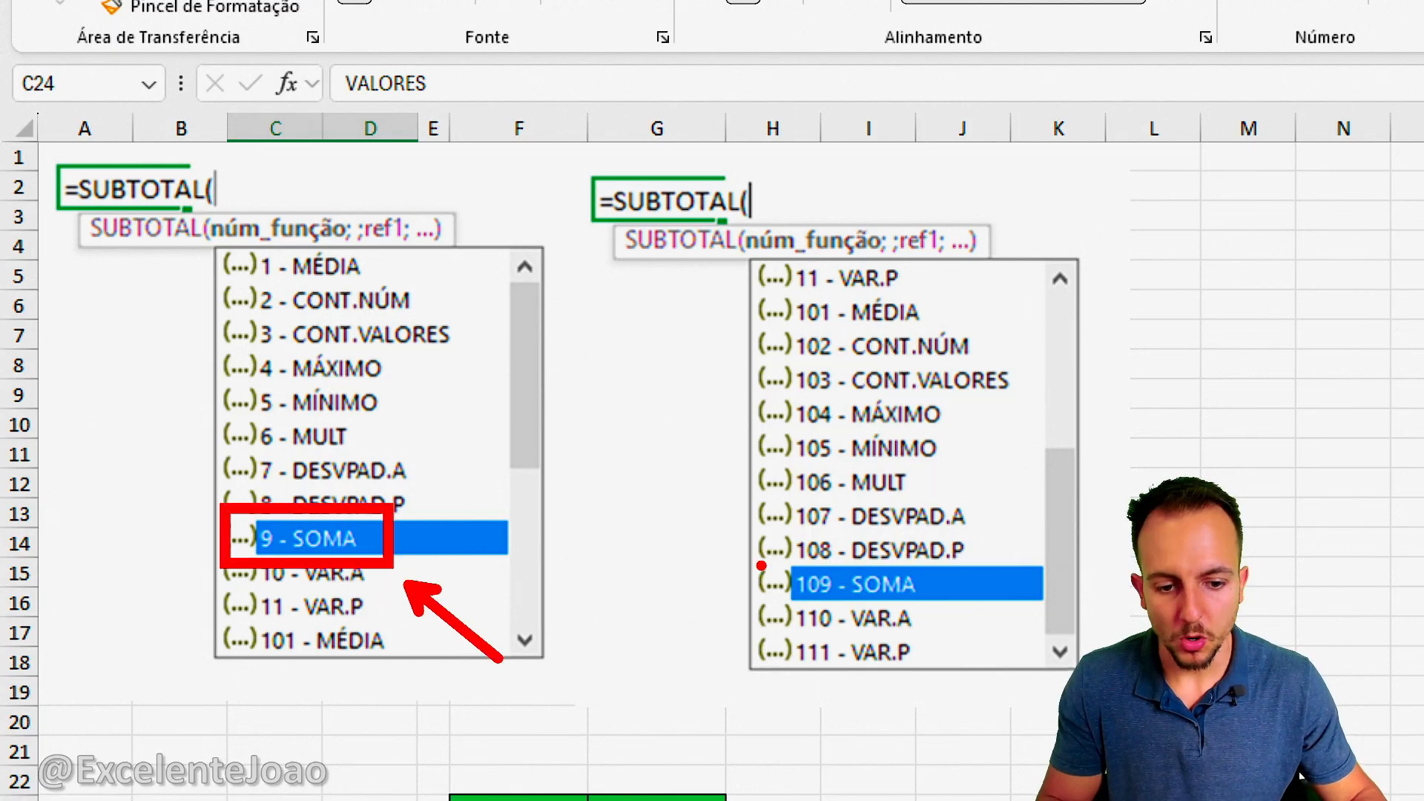
drag(732, 536, 970, 623)
drag(723, 638, 637, 727)
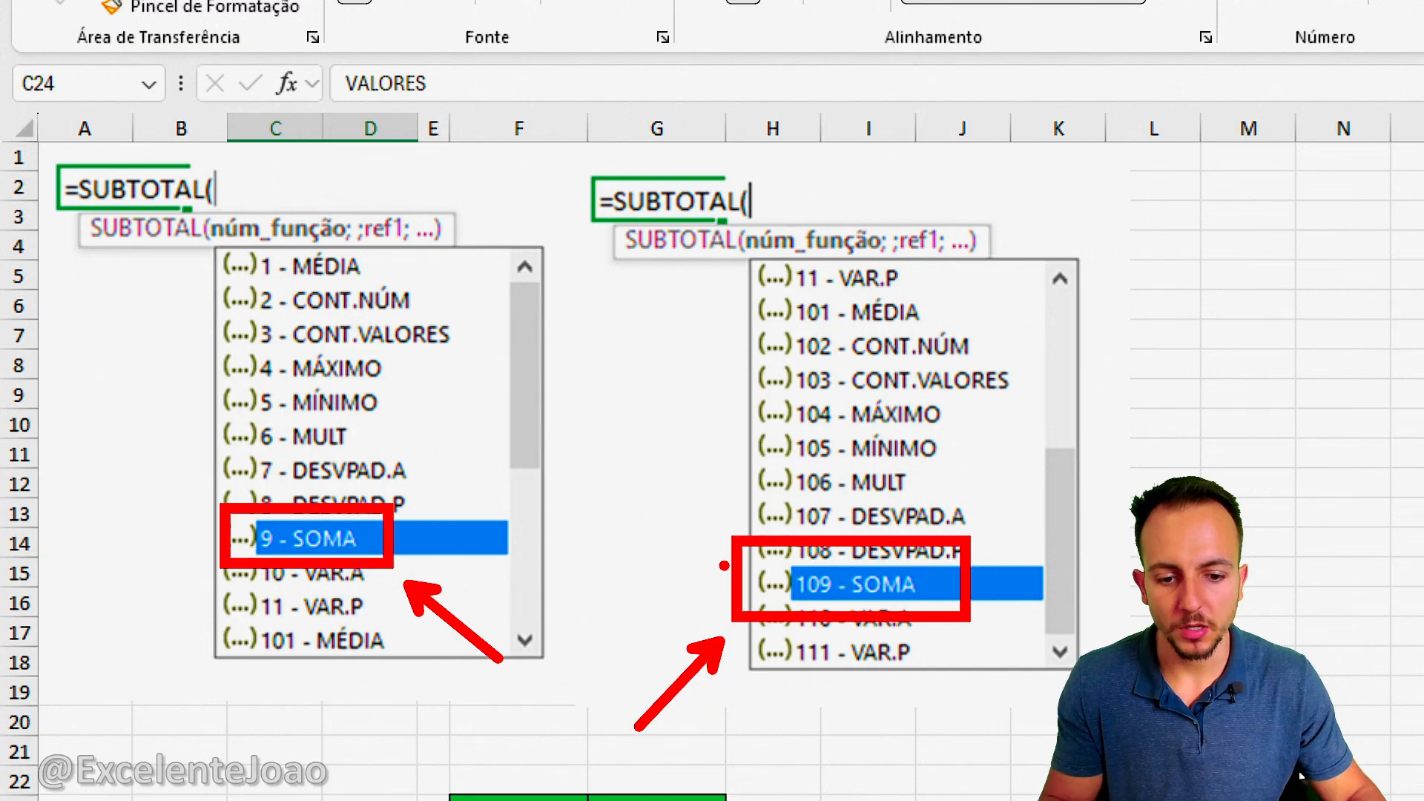
key(ctrl+z)
key(ctrl+z)
key(ctrl+z)
drag(748, 581, 675, 553)
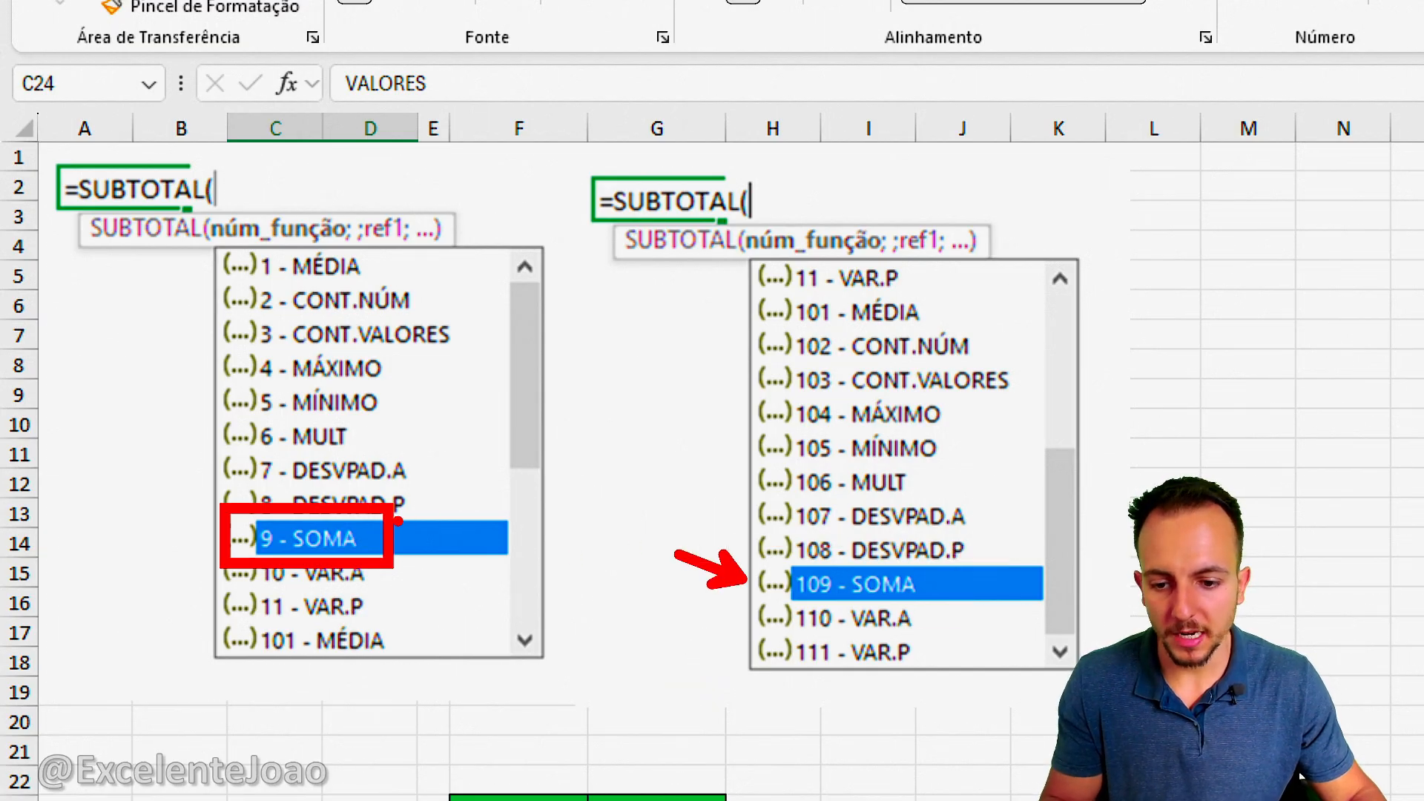
drag(398, 522, 491, 482)
key(Escape)
key(ctrl+4)
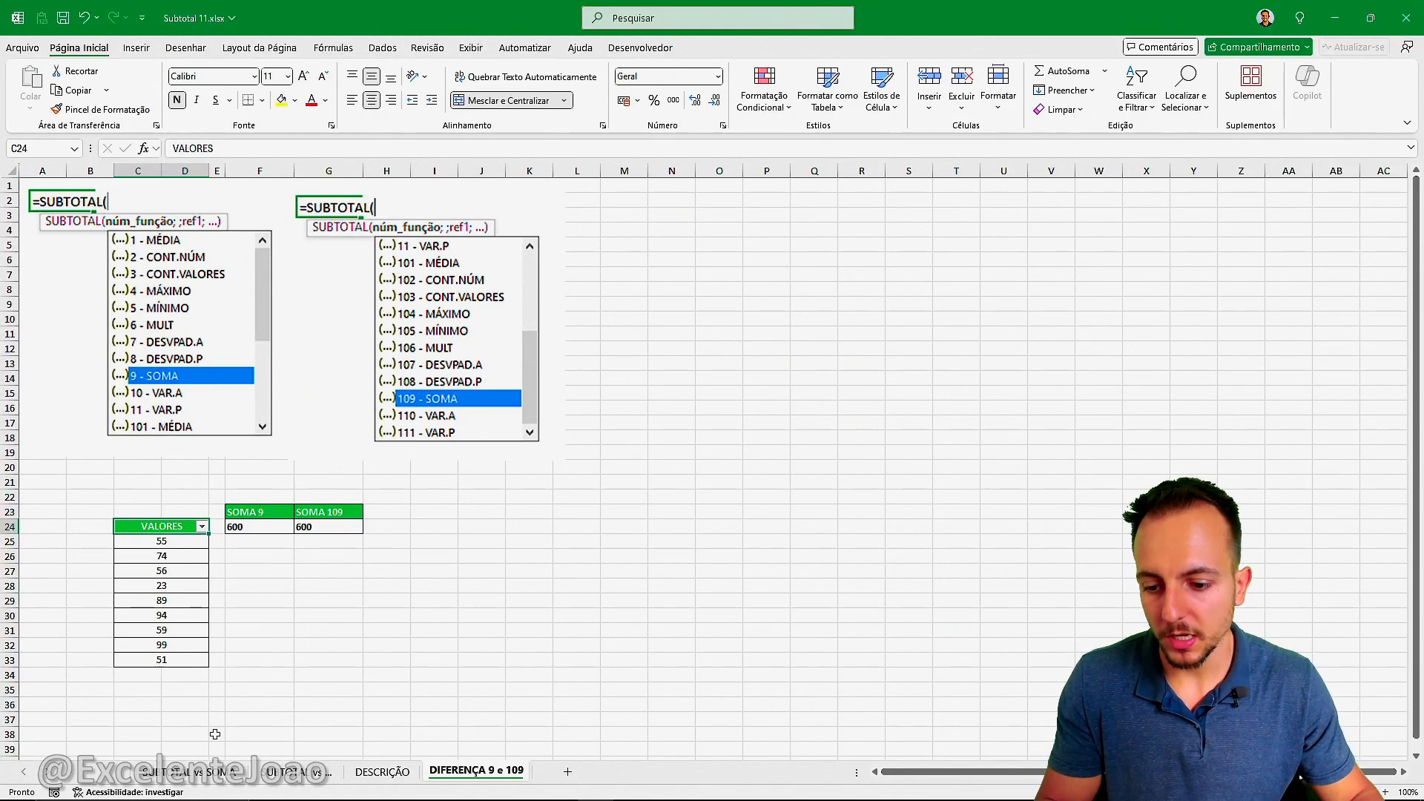
Return to the first sheet with the orders table and clear A1:E3 by copying the blank cell A1 over the range.
click(215, 772)
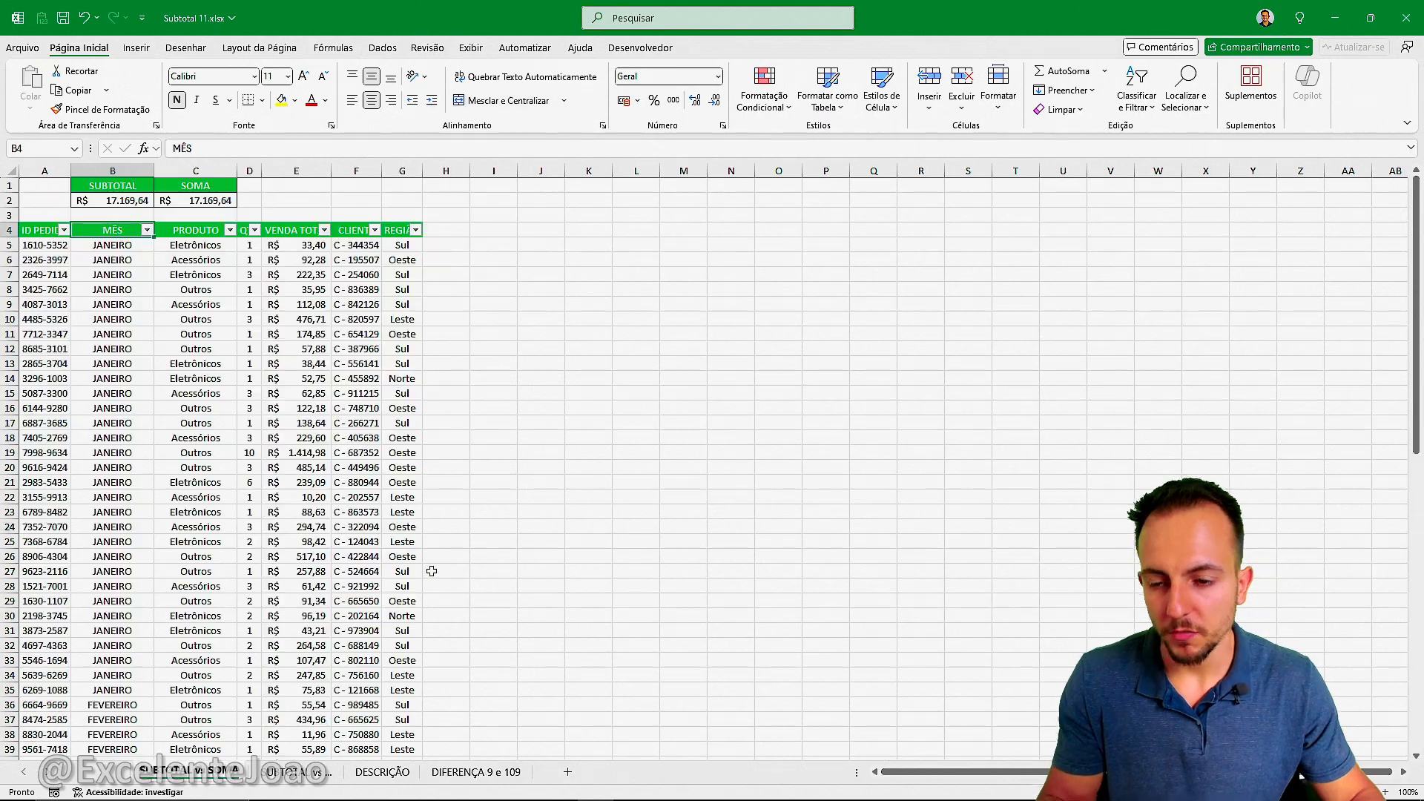
key(ctrl+4)
click(56, 187)
key(ctrl+c)
shift+click(605, 218)
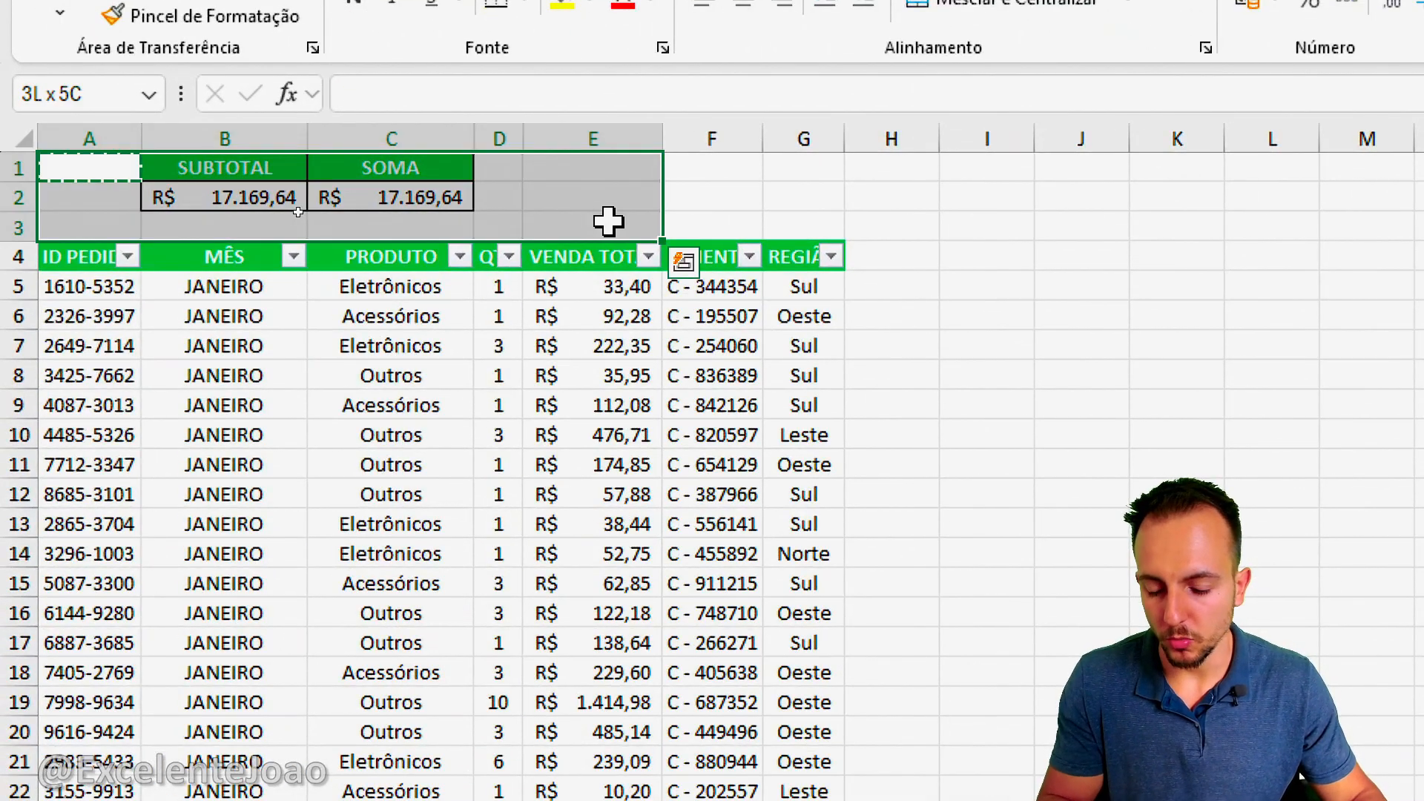
key(ctrl+v)
Enter a SOMA formula in B1 that adds the VENDA TOTAL values in E5:E79.
click(236, 178)
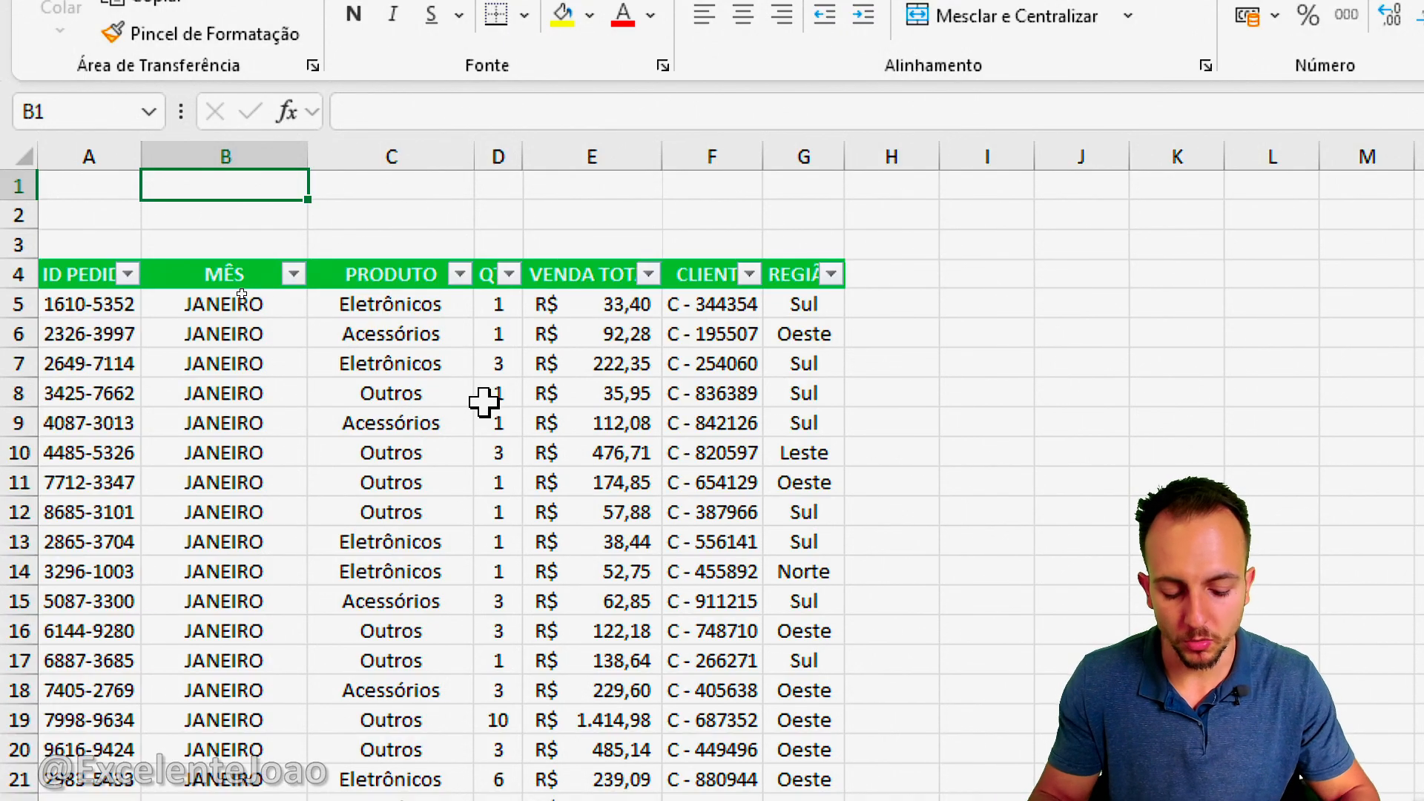
text(=SOMA)
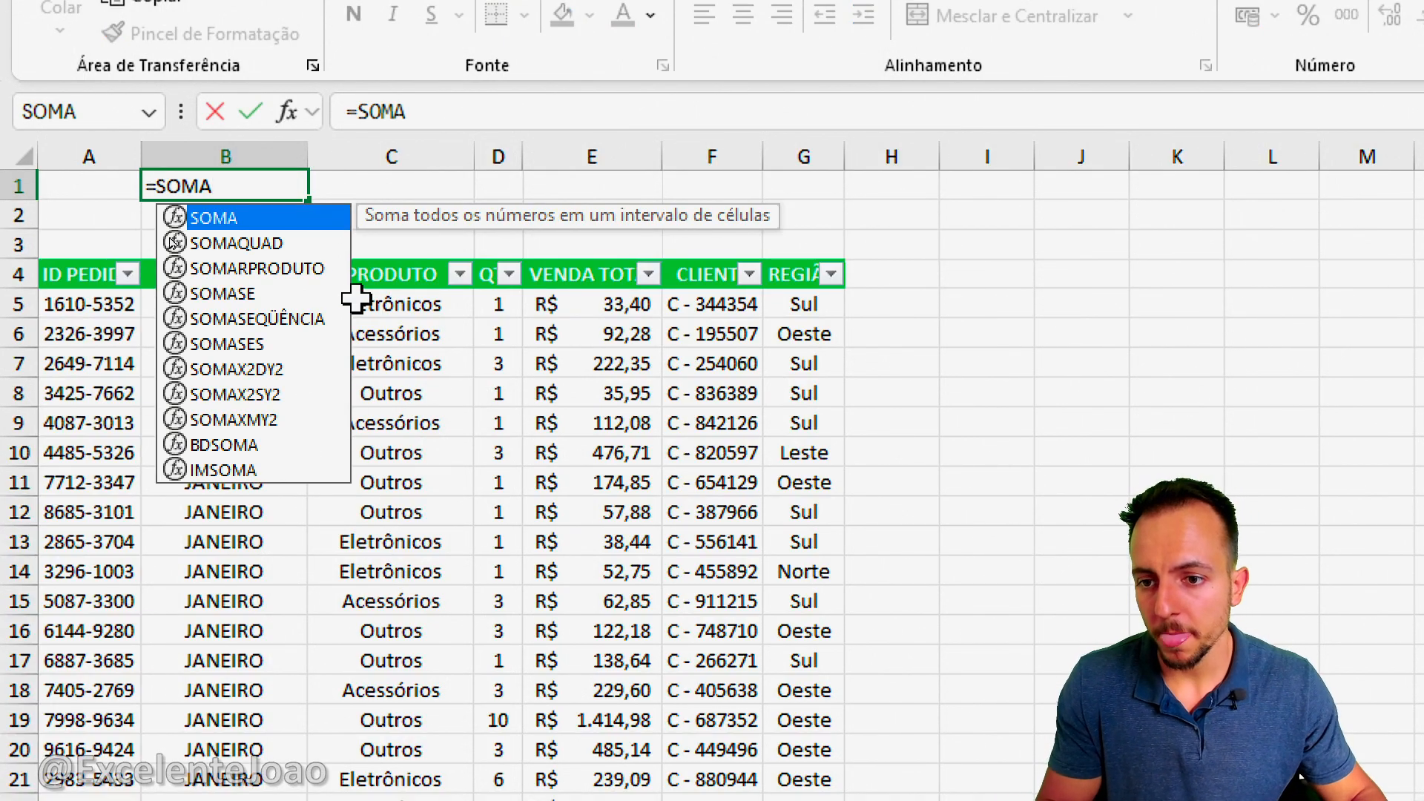
double_click(300, 219)
drag(614, 316, 591, 671)
scroll(169, 212, up, 19)
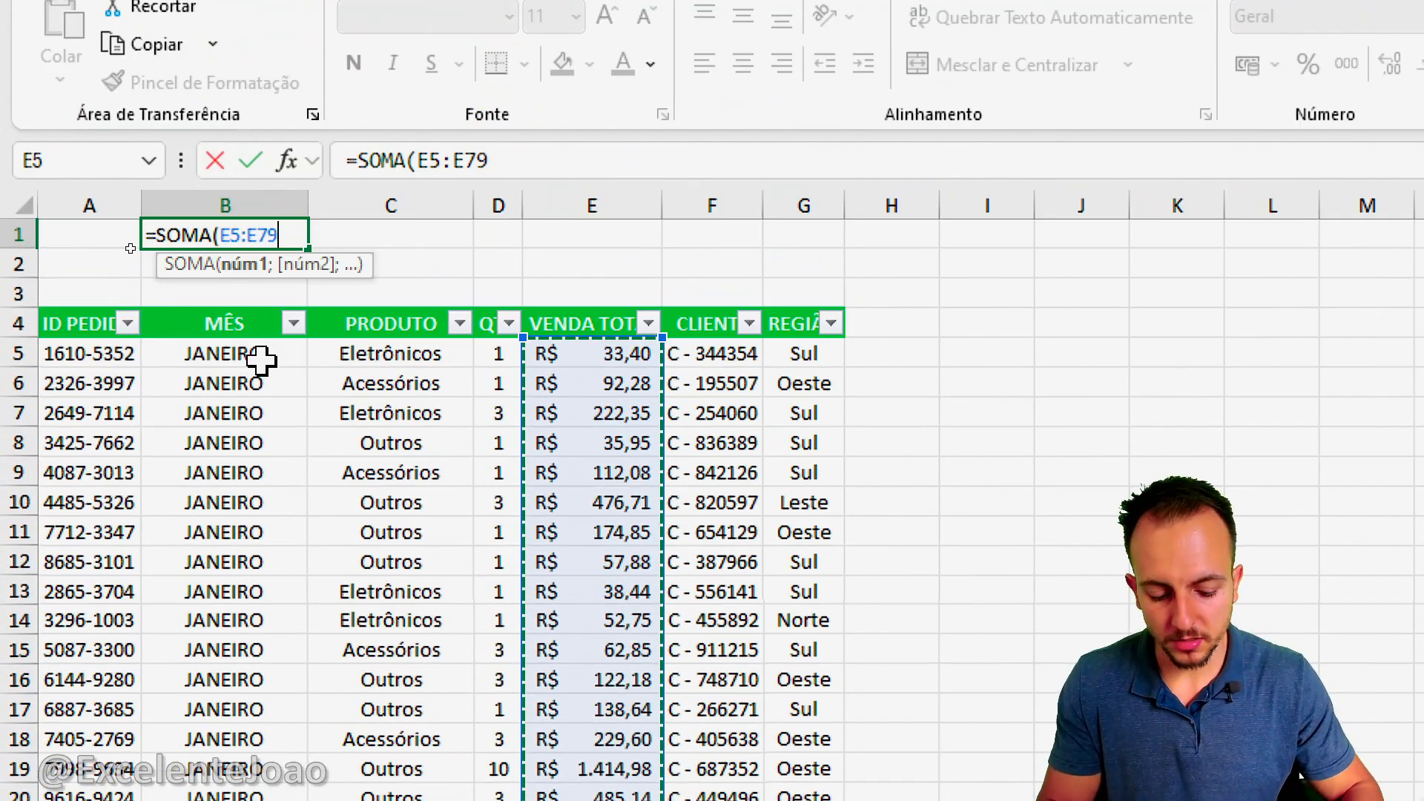
key(Return)
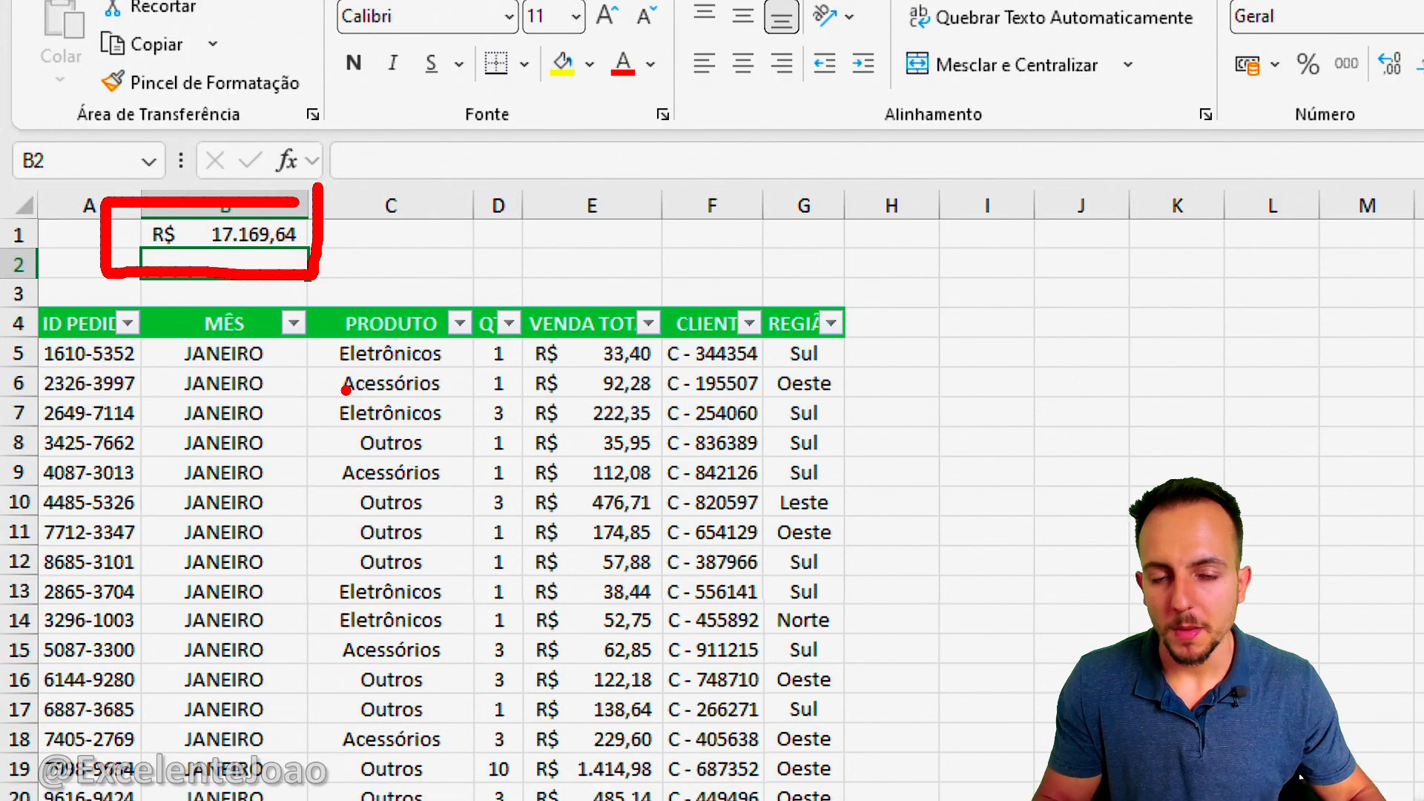
drag(345, 238, 502, 178)
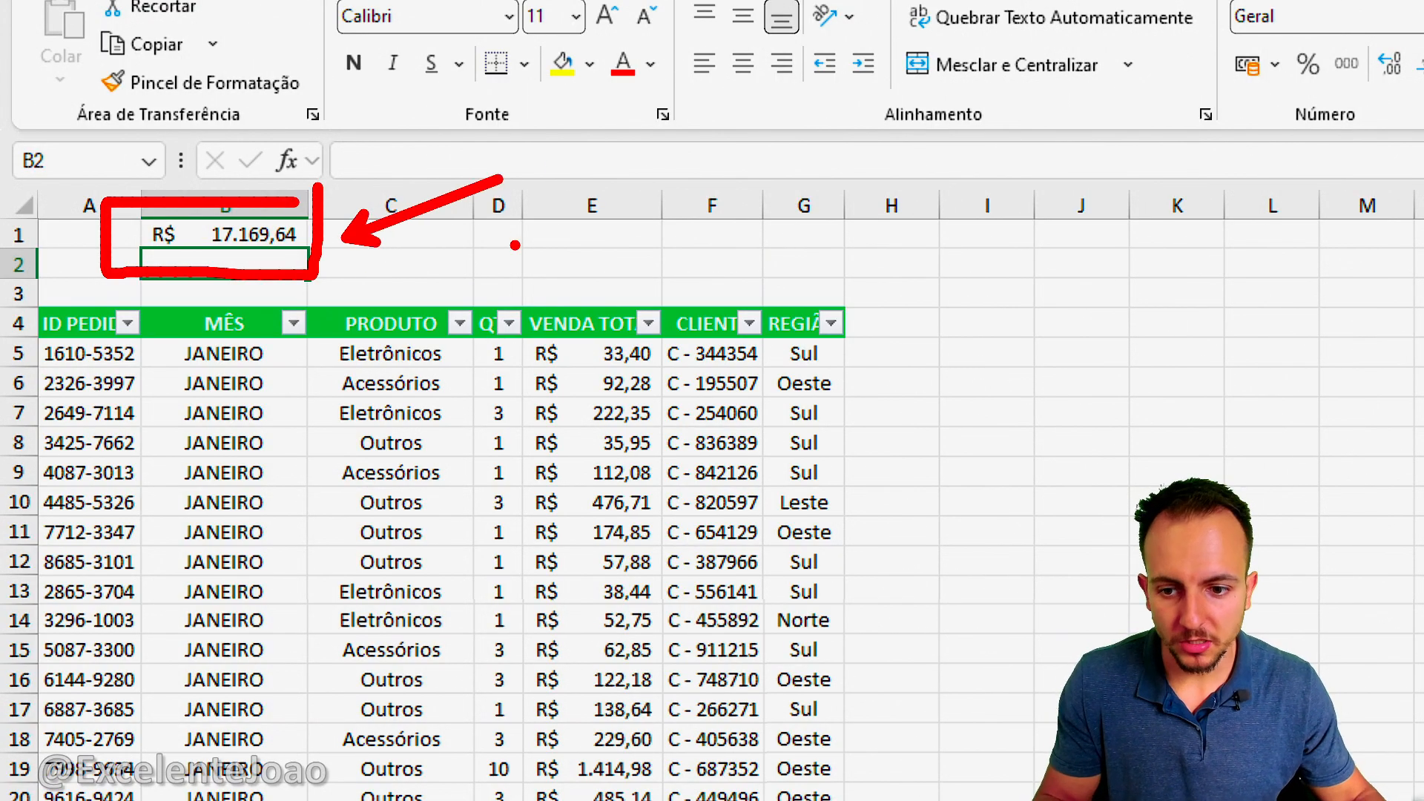
Filter the PRODUTO column to show only Eletrônicos.
click(461, 323)
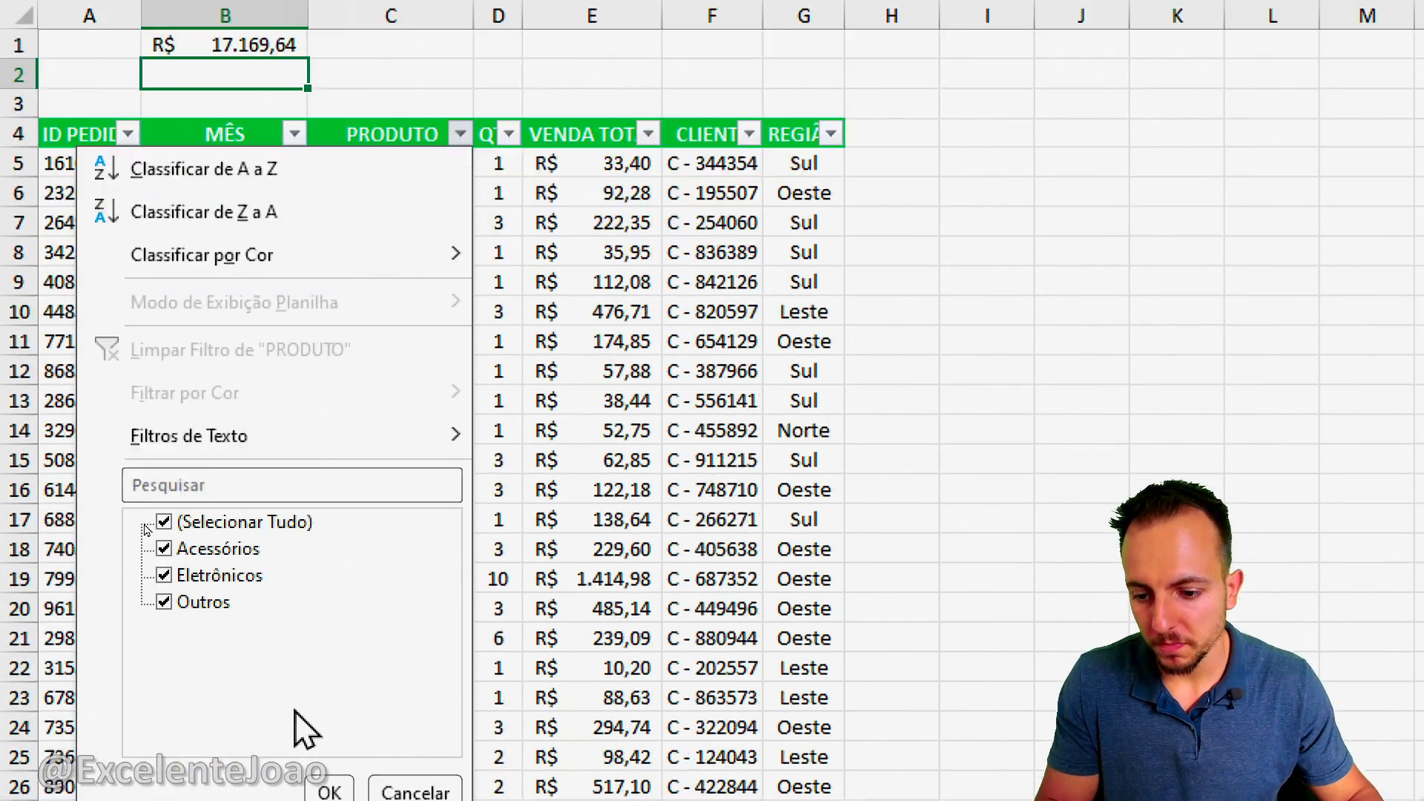
click(237, 521)
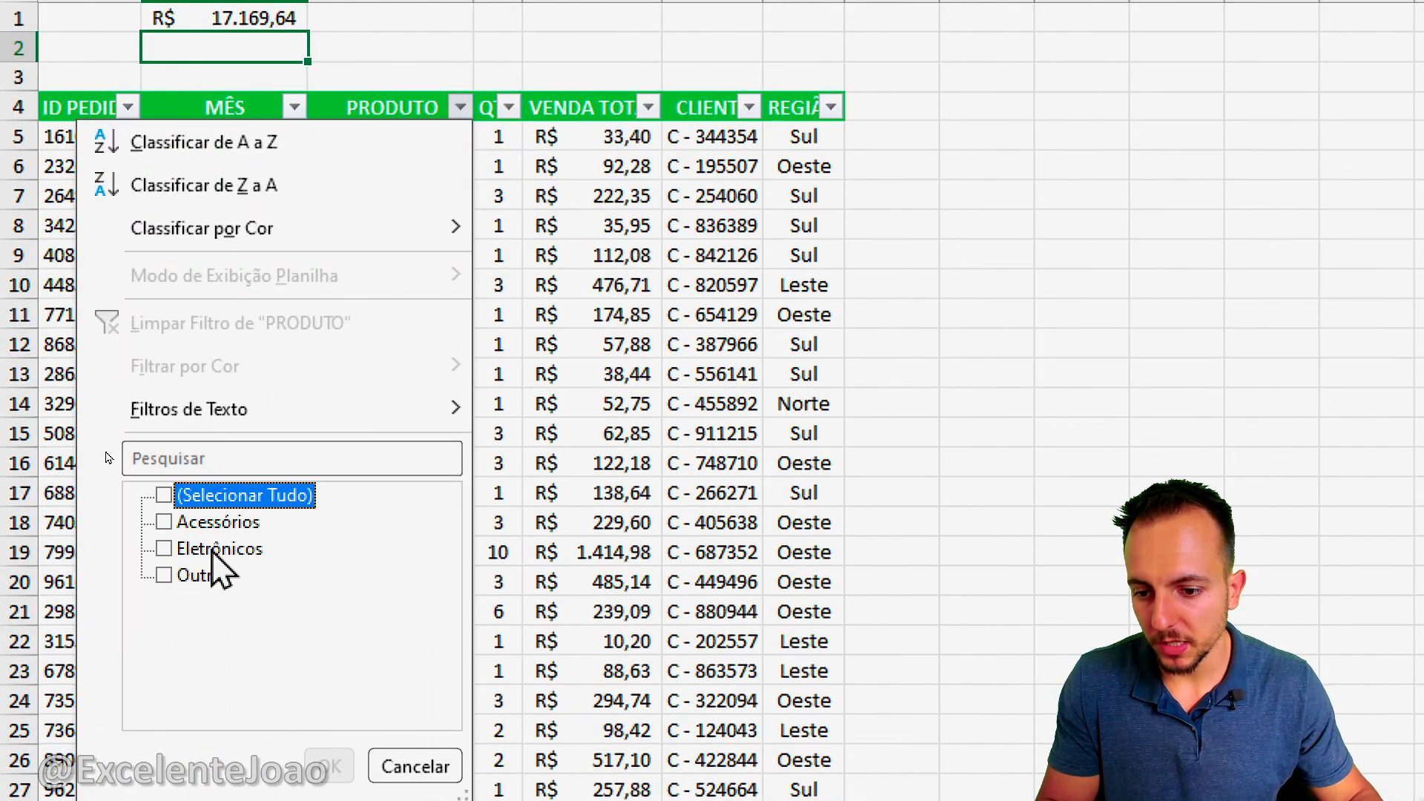
click(219, 575)
click(330, 766)
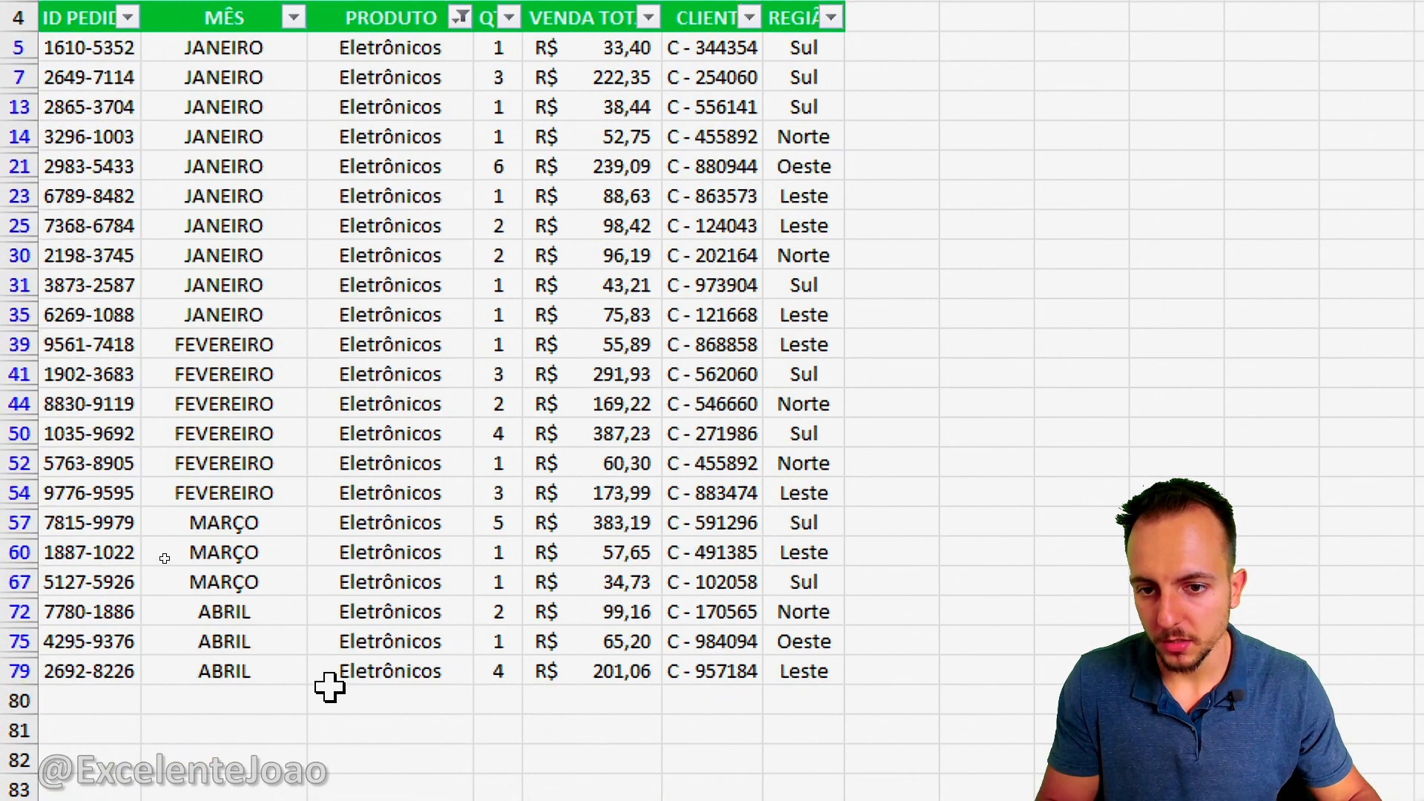
Examine the filtered Eletrônicos rows and compare their VENDA TOTAL values with the SOMA result in B1.
mouse_move(452, 38)
mouse_down()
mouse_move(293, 489)
mouse_move(468, 352)
mouse_move(433, 65)
mouse_up()
mouse_move(625, 66)
mouse_down()
mouse_move(534, 380)
mouse_move(712, 512)
mouse_move(627, 44)
mouse_move(612, 44)
mouse_up()
key(Escape)
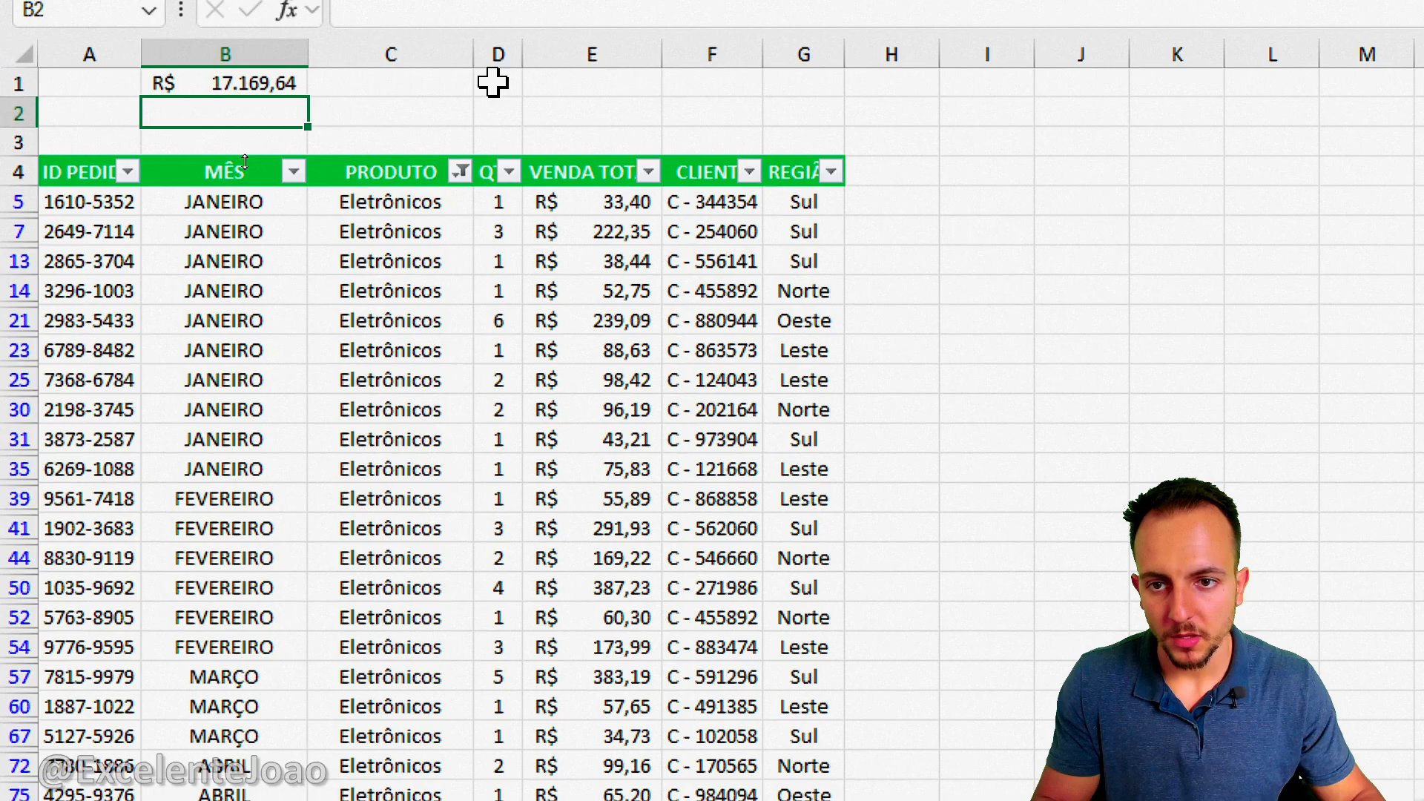
mouse_move(334, 49)
mouse_down()
mouse_move(148, 49)
mouse_move(338, 49)
mouse_up()
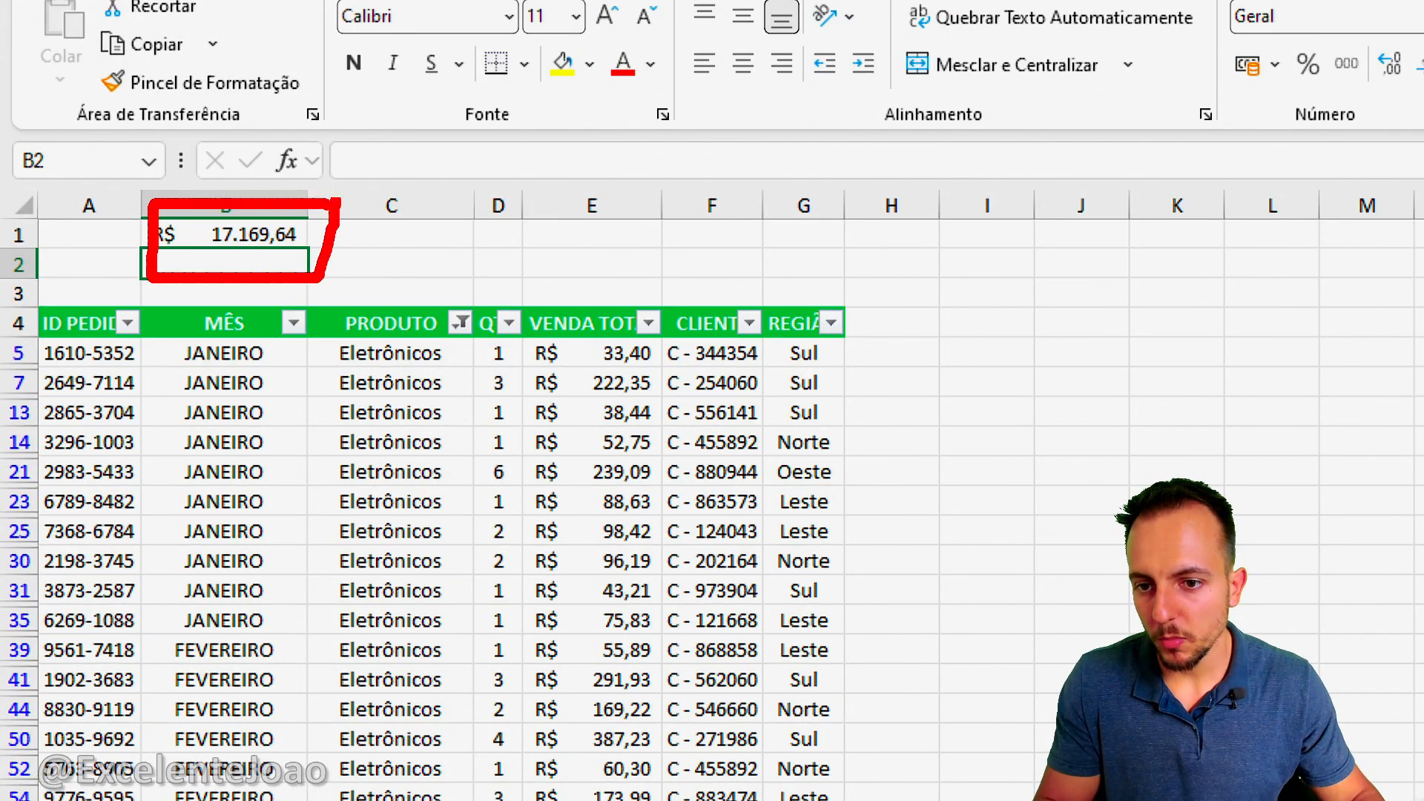
mouse_move(338, 236)
mouse_down()
mouse_move(571, 297)
mouse_move(571, 337)
mouse_move(612, 300)
mouse_up()
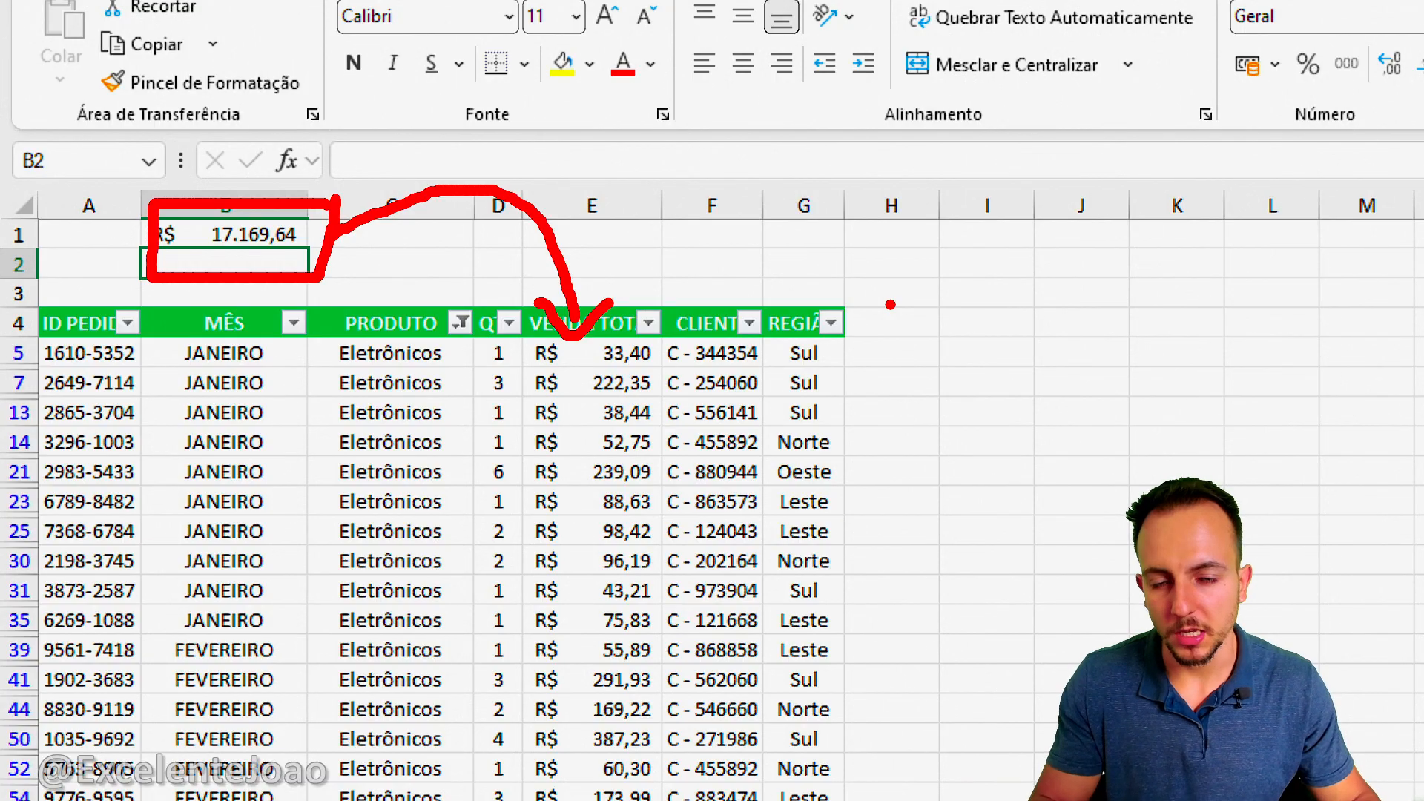
key(Escape)
Enter a SUBTOTAL formula in C1 using function 9 - SOMA over the VENDA TOTAL range E5:E82.
click(395, 243)
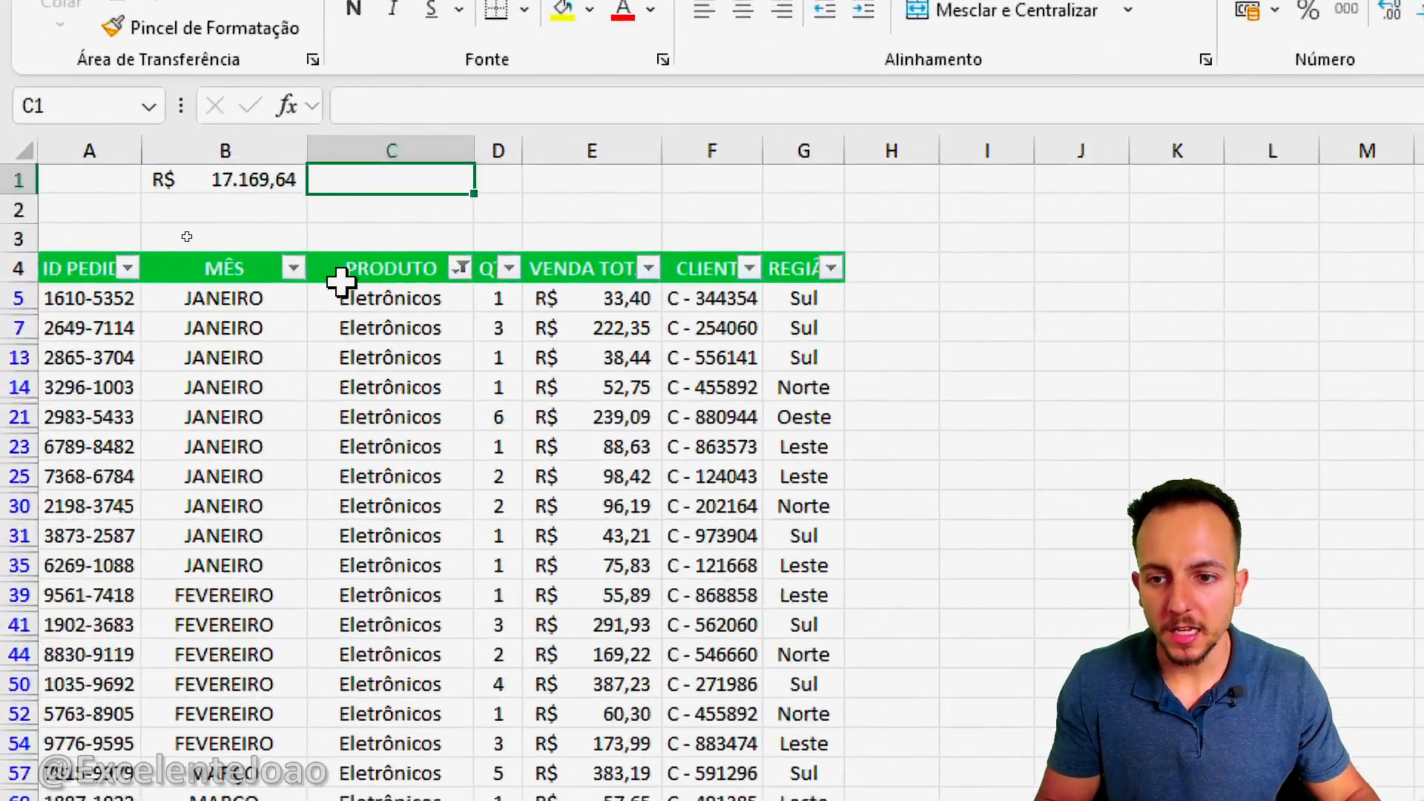
text(=SUBTO)
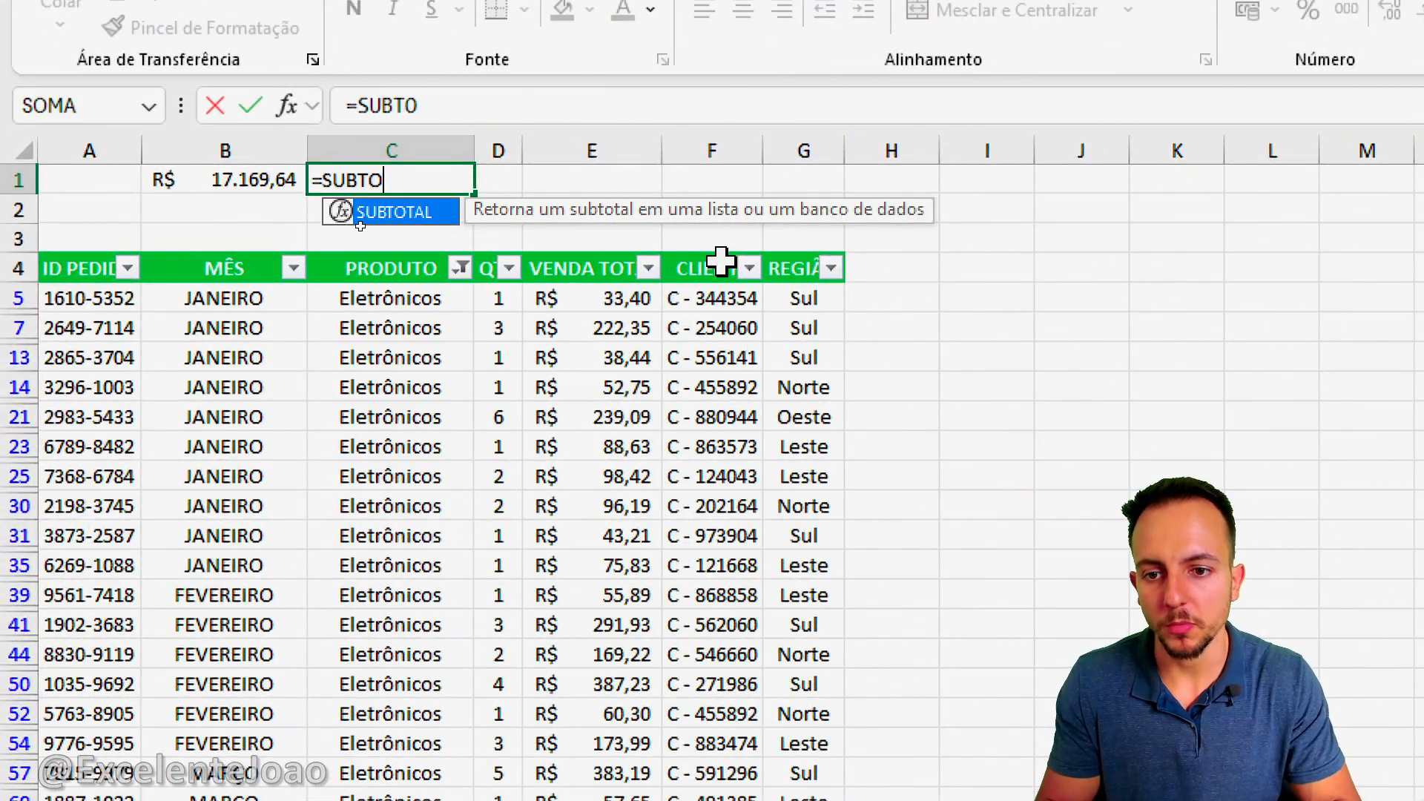
double_click(422, 212)
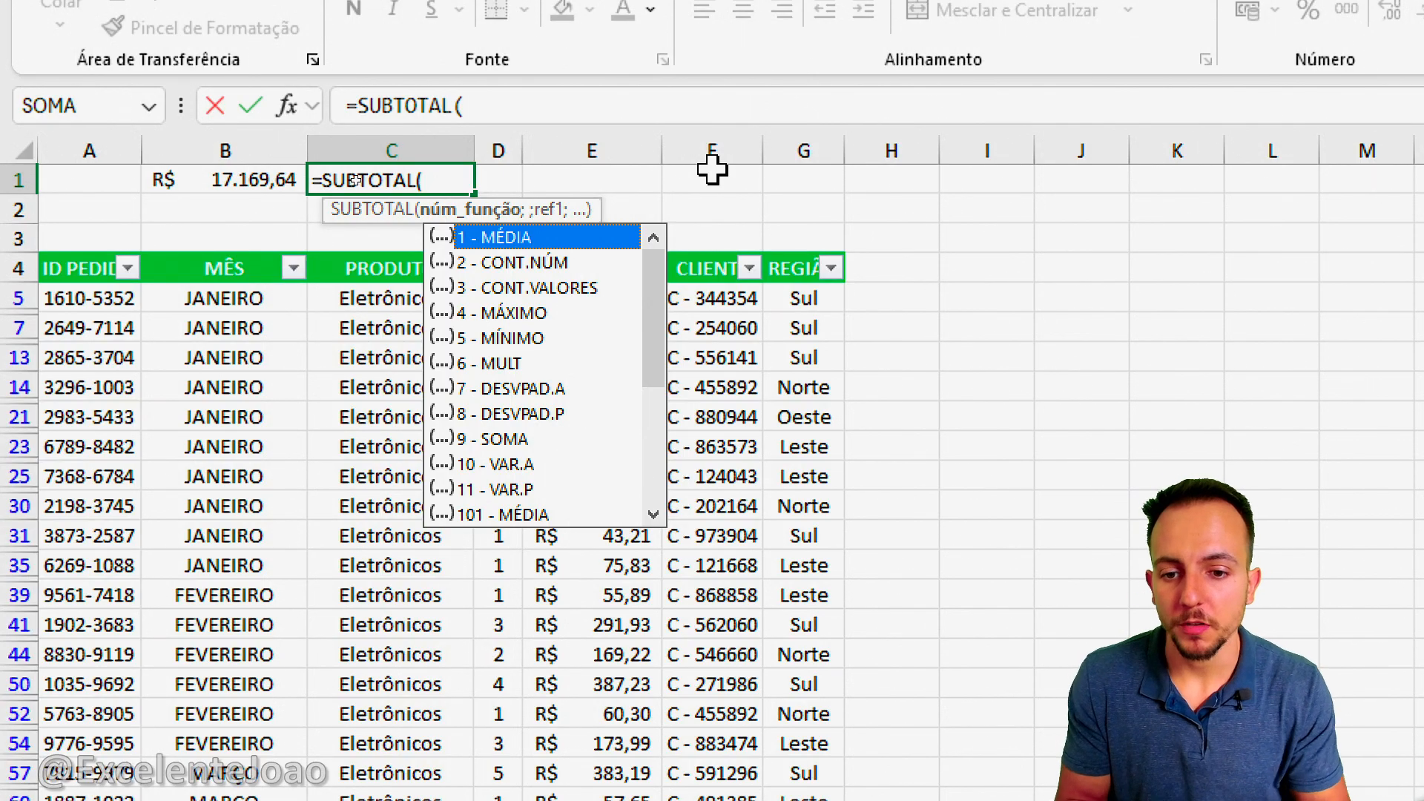
click(528, 313)
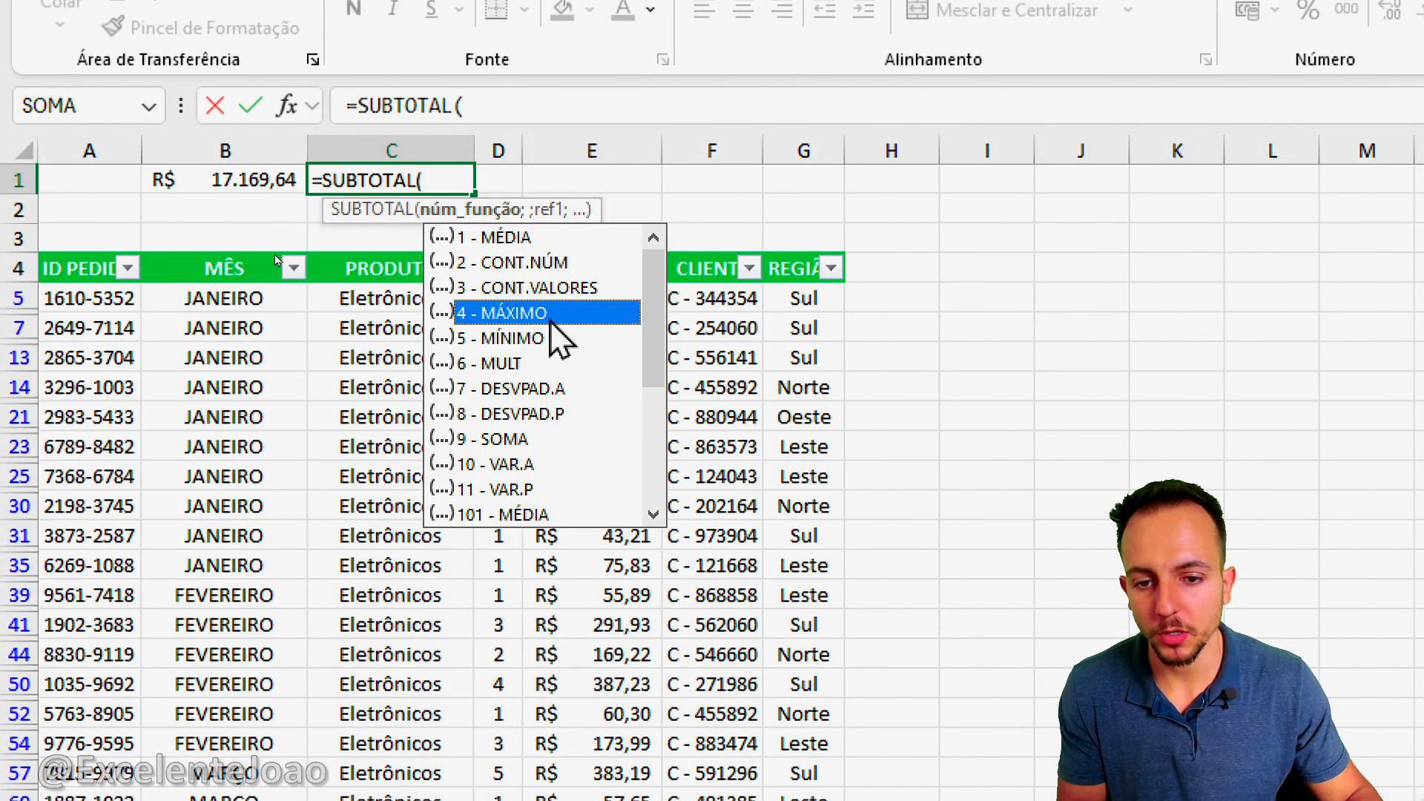
click(527, 289)
click(532, 239)
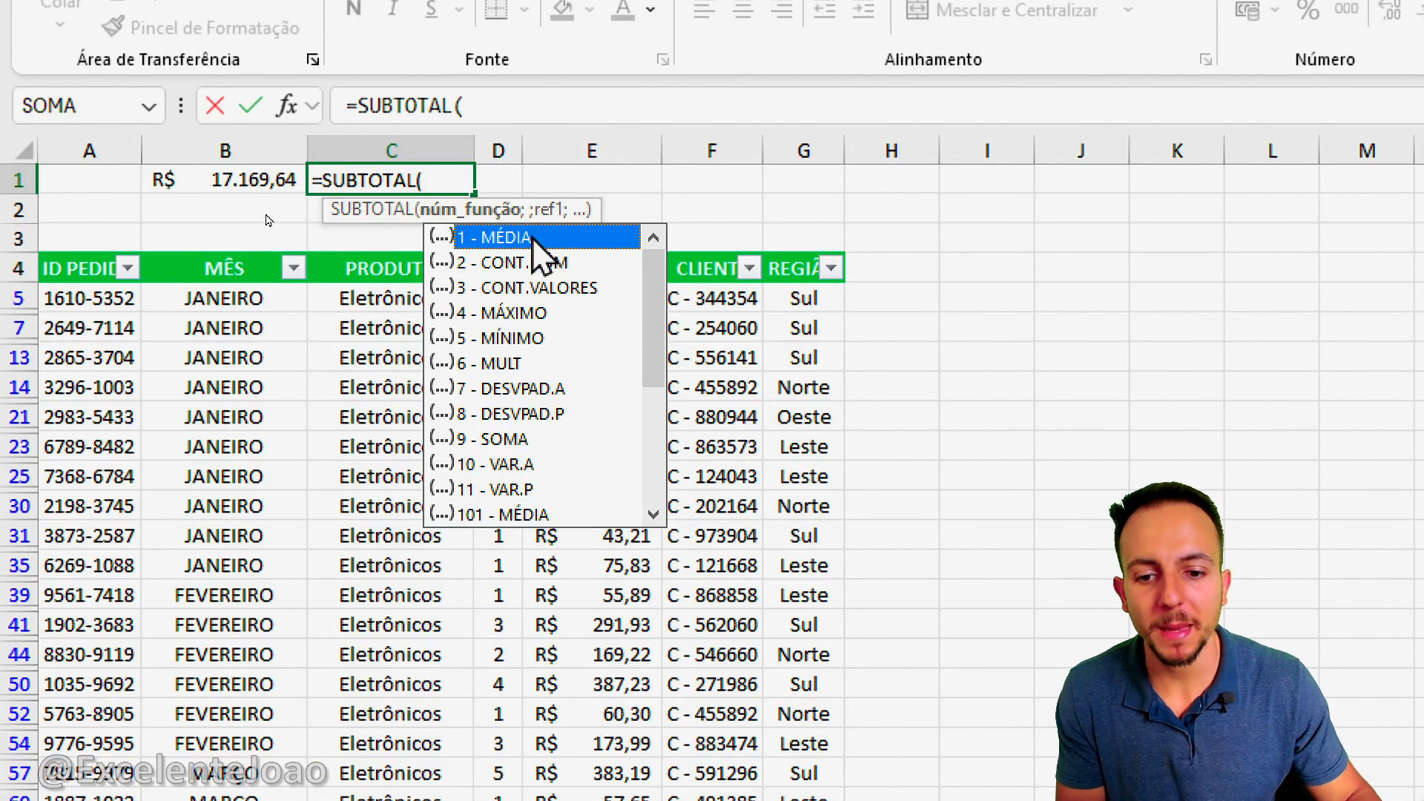
click(545, 364)
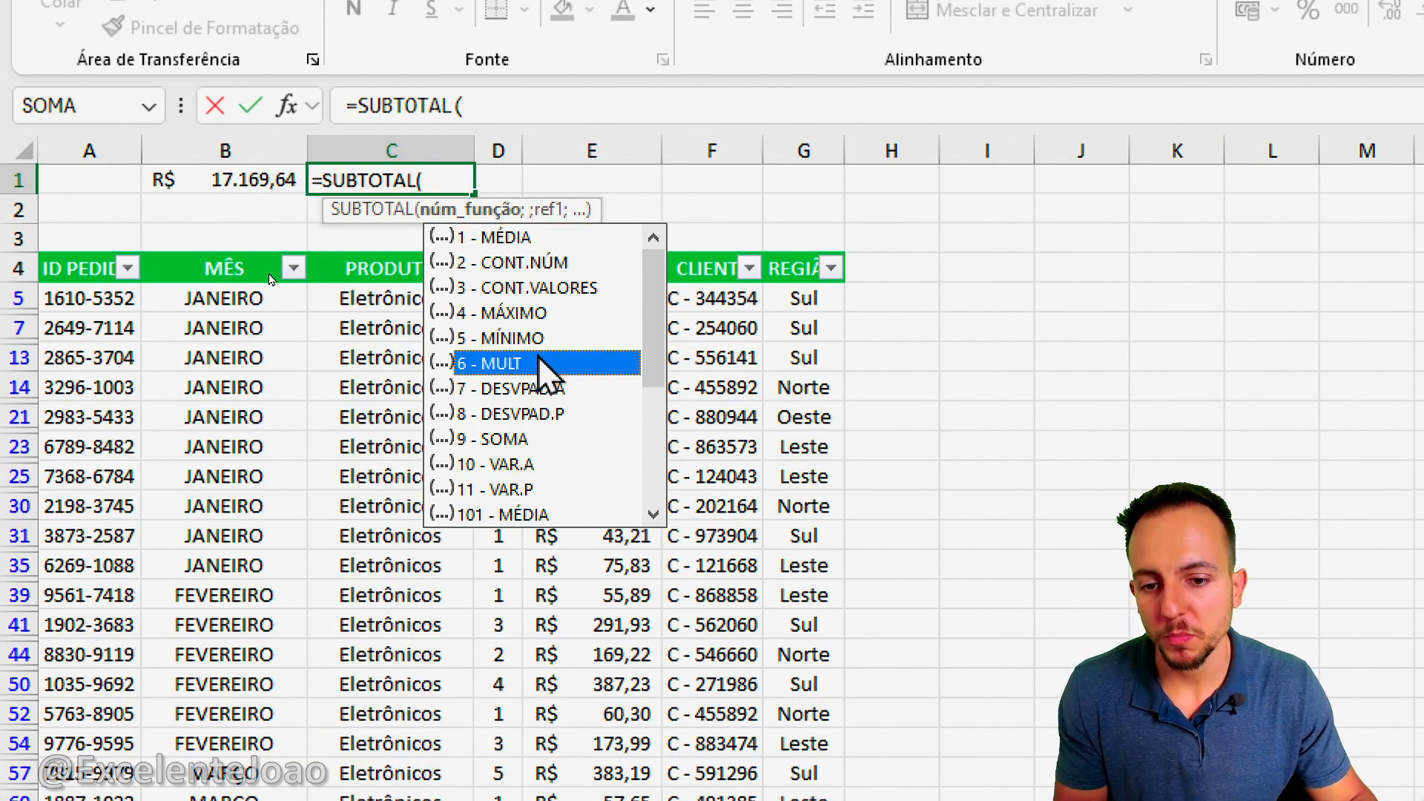
click(562, 439)
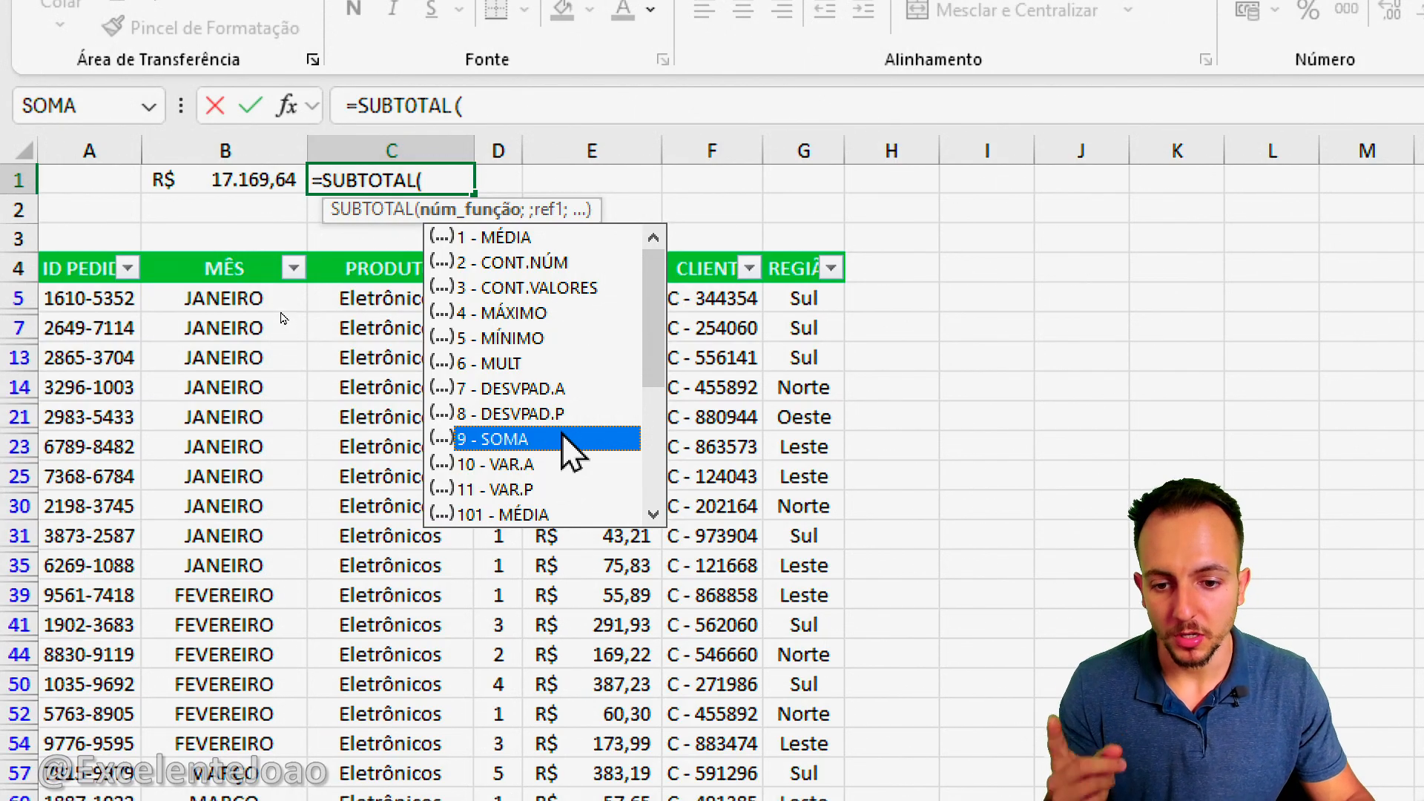
double_click(563, 439)
text(;)
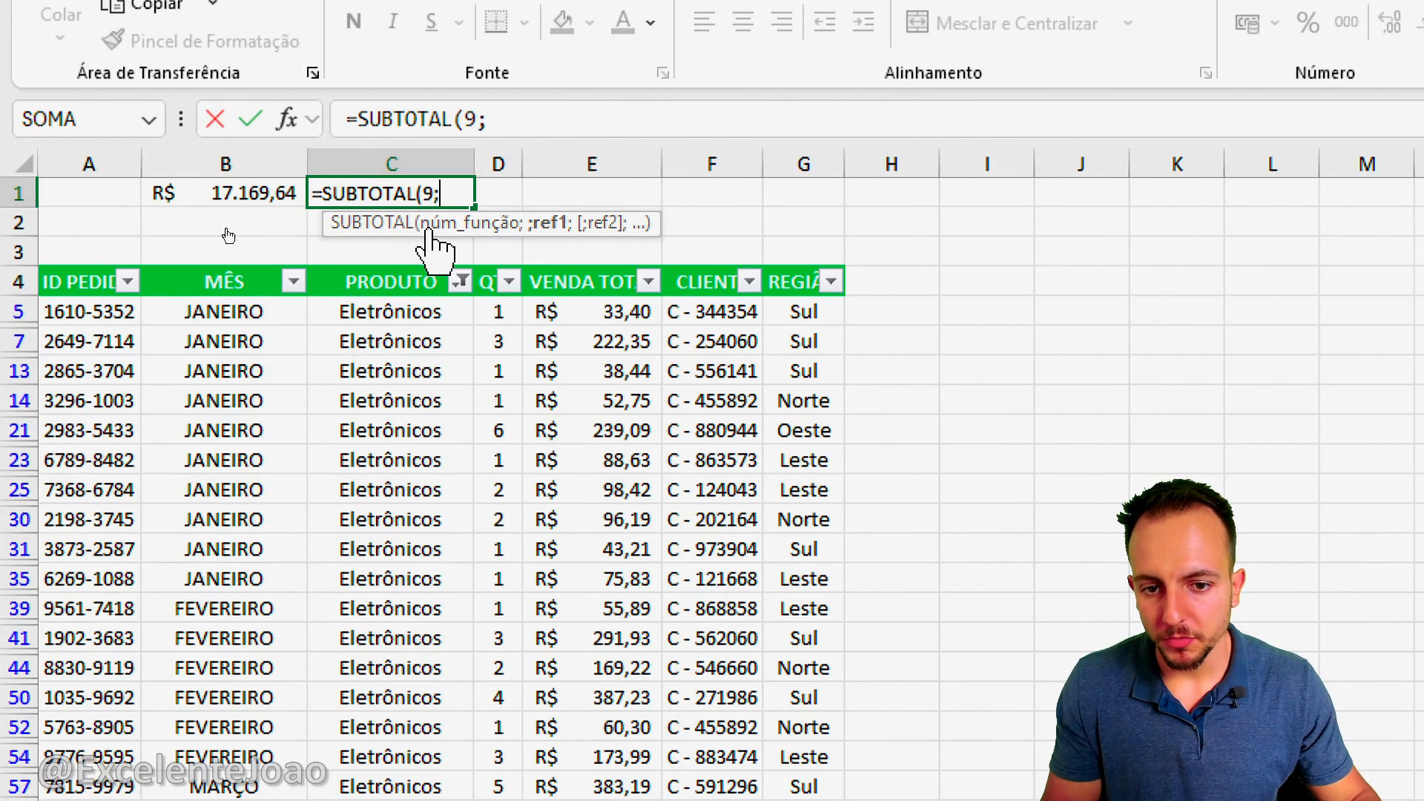
drag(594, 297, 584, 800)
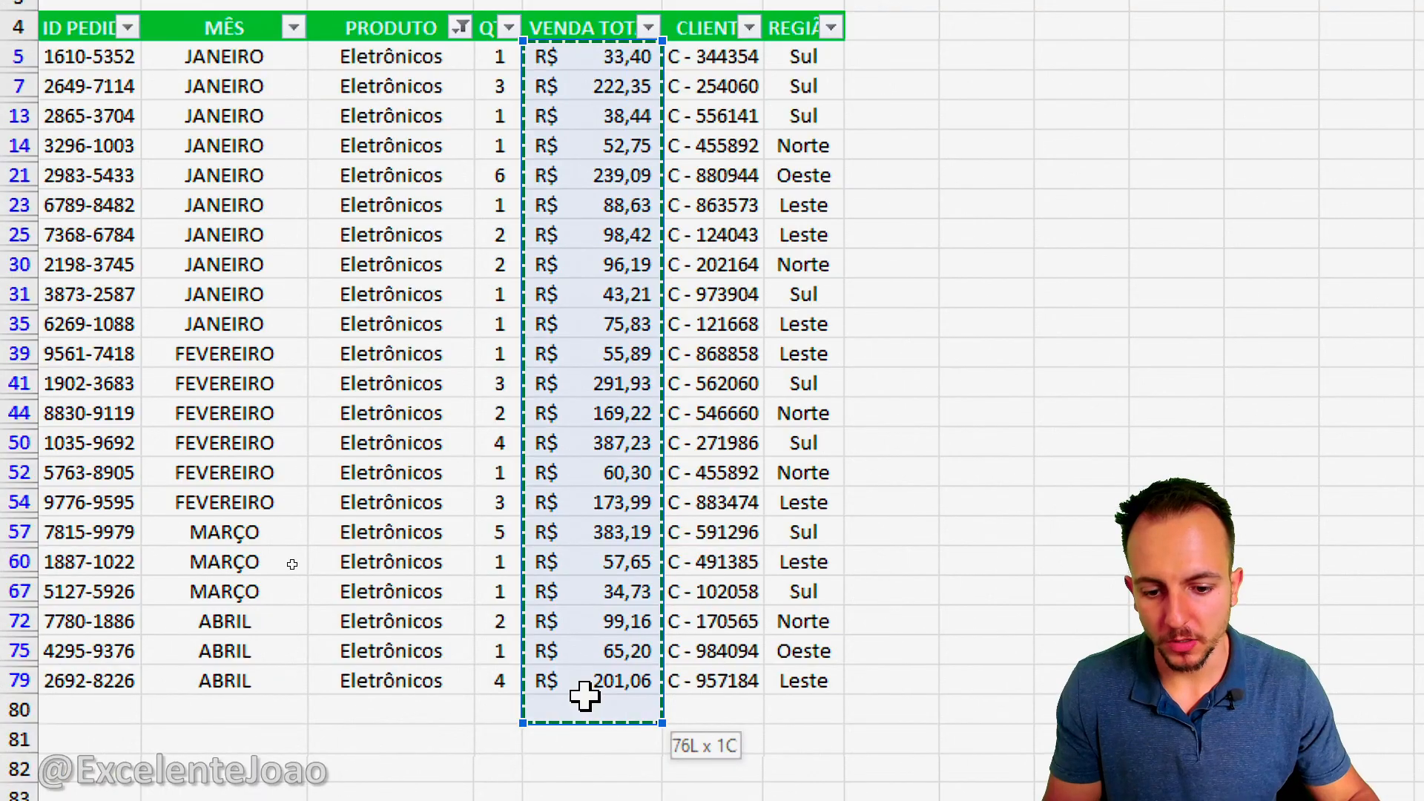
drag(584, 695, 576, 758)
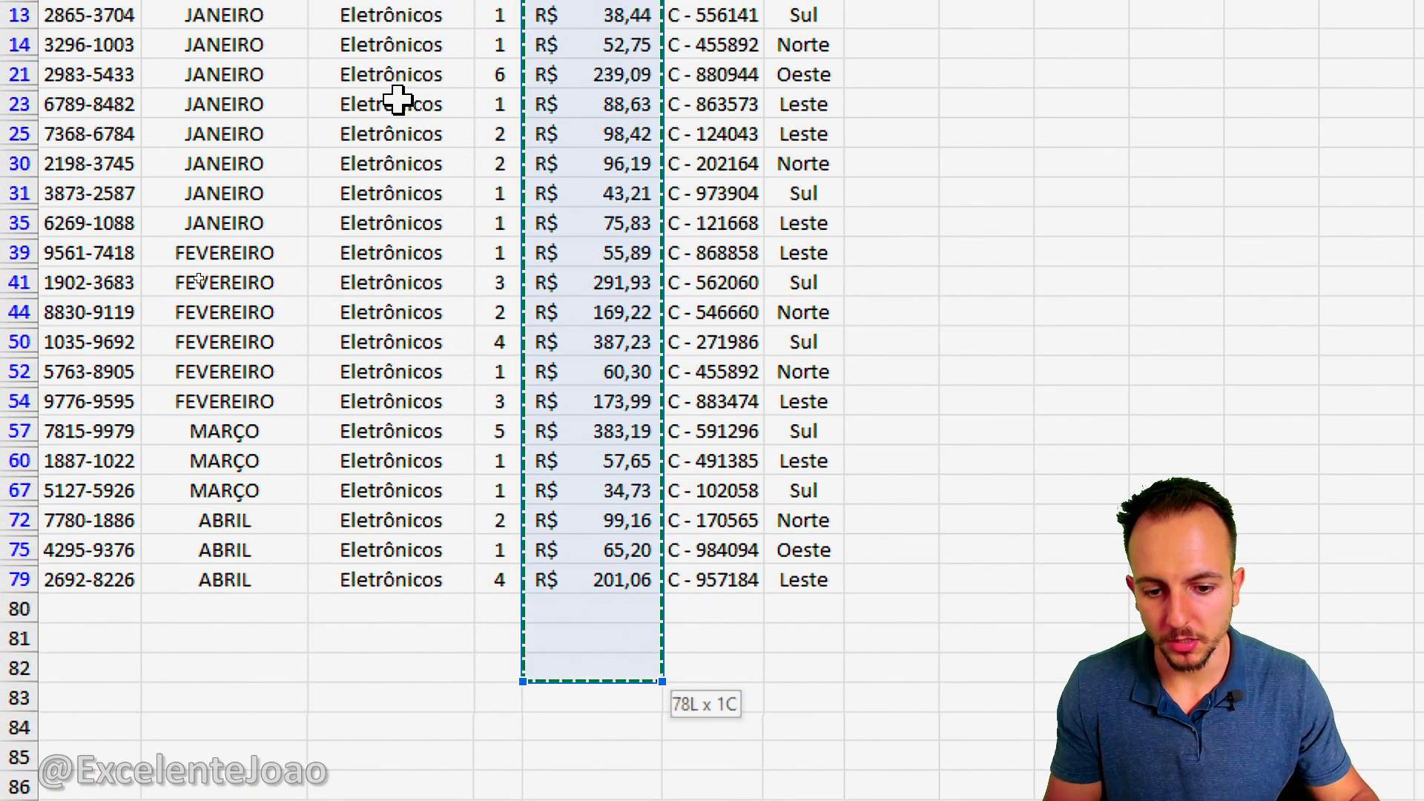
key(Return)
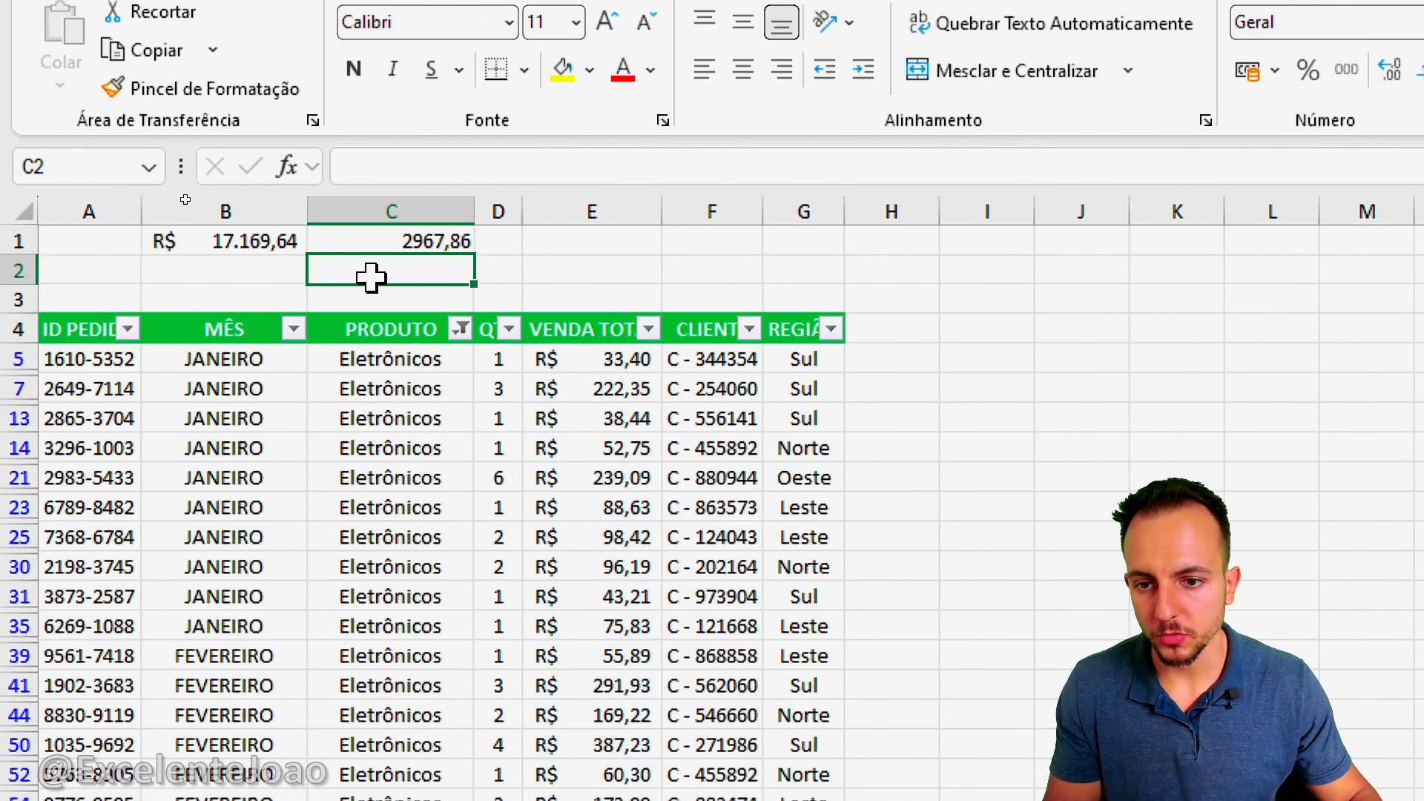
Apply the accounting currency format to the SUBTOTAL result in C1.
click(359, 239)
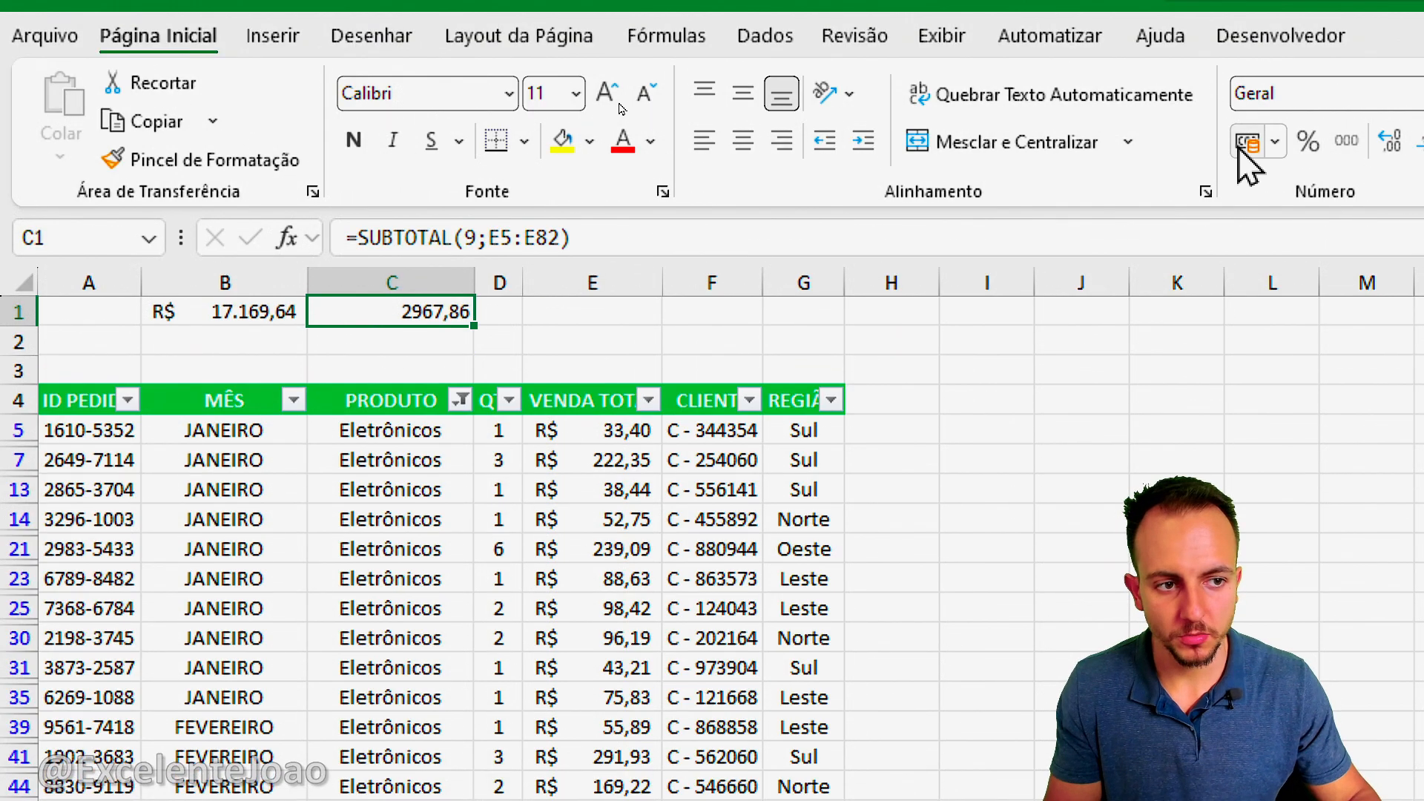
click(1243, 144)
click(208, 363)
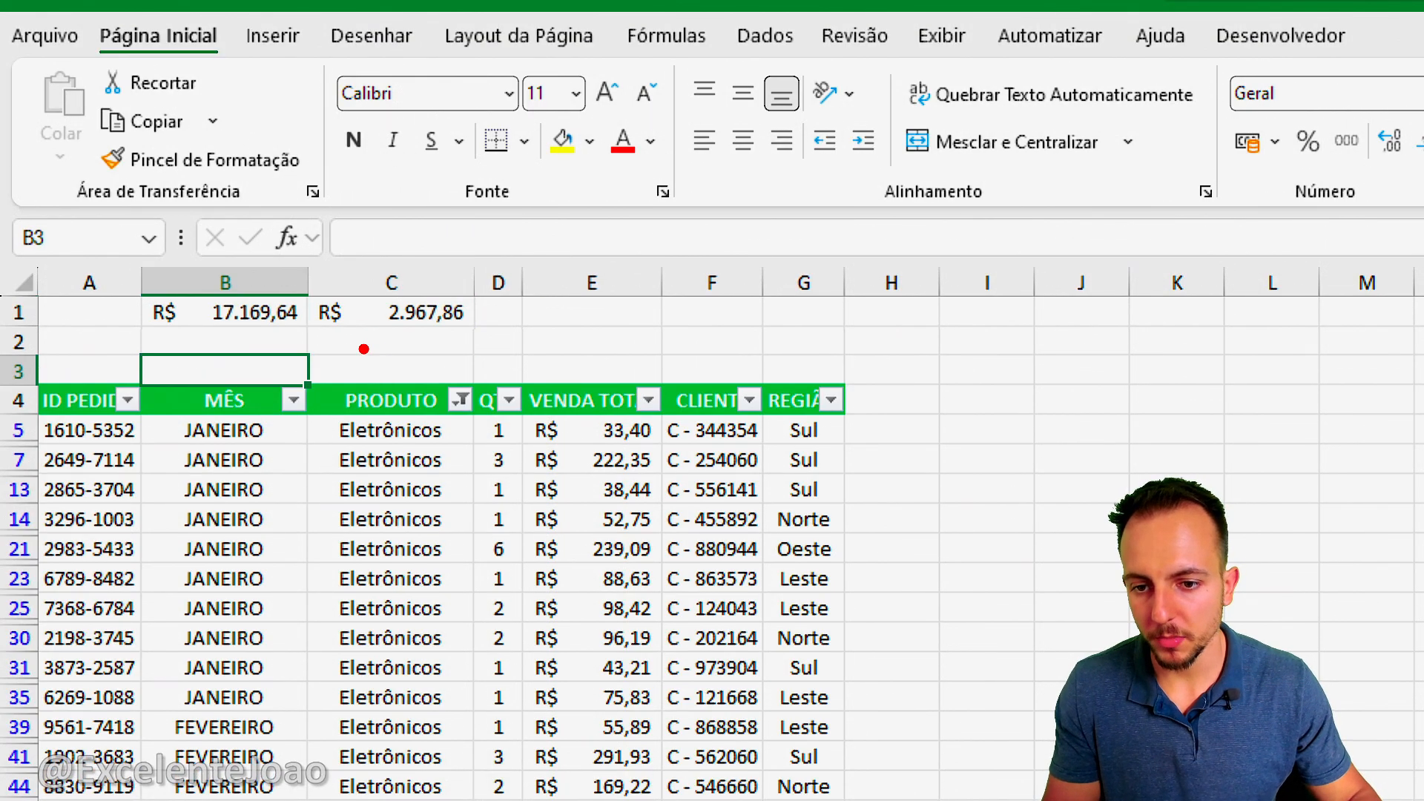
mouse_move(341, 341)
mouse_down()
mouse_move(467, 338)
mouse_move(330, 269)
mouse_move(367, 332)
mouse_up()
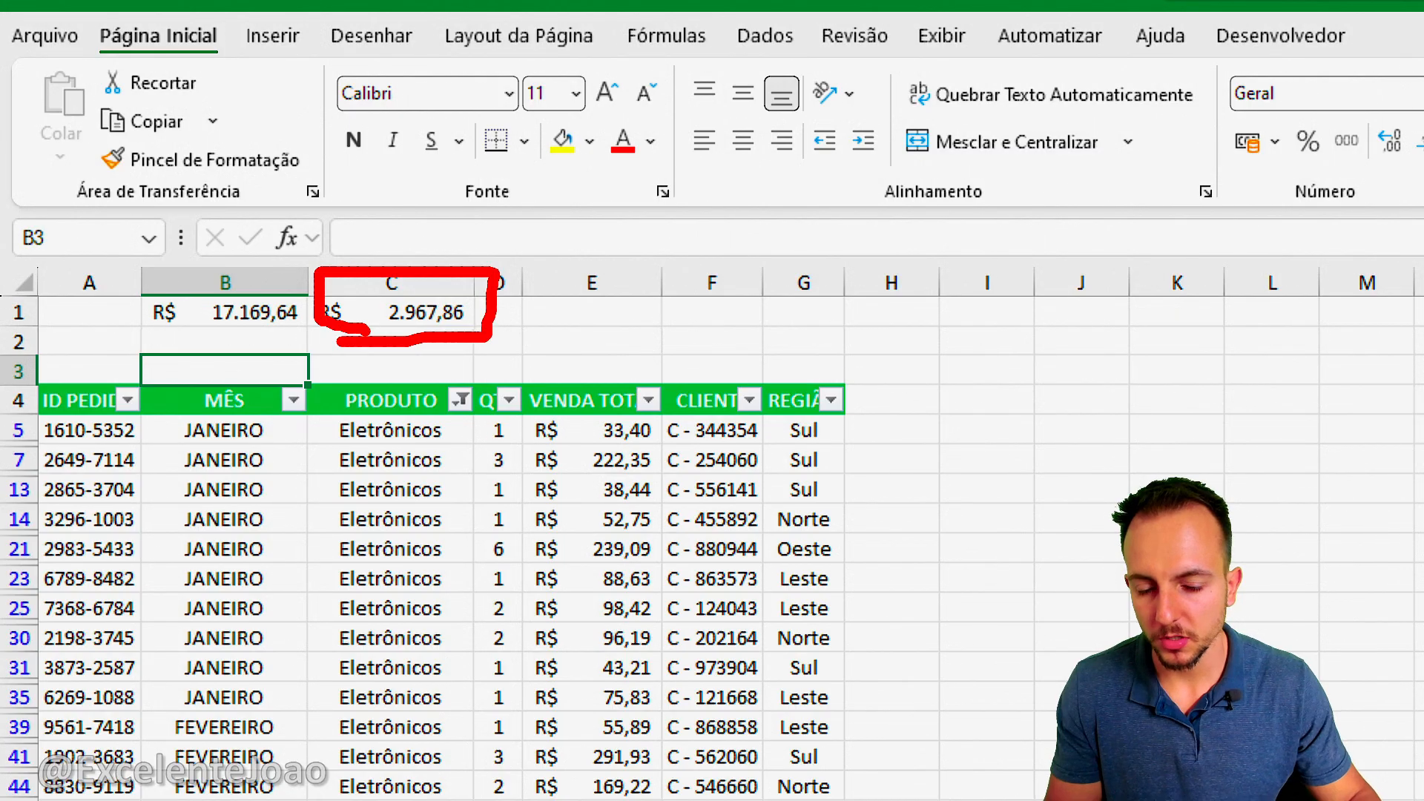
drag(498, 326, 561, 385)
mouse_move(527, 374)
mouse_down()
mouse_move(560, 399)
mouse_move(603, 361)
mouse_up()
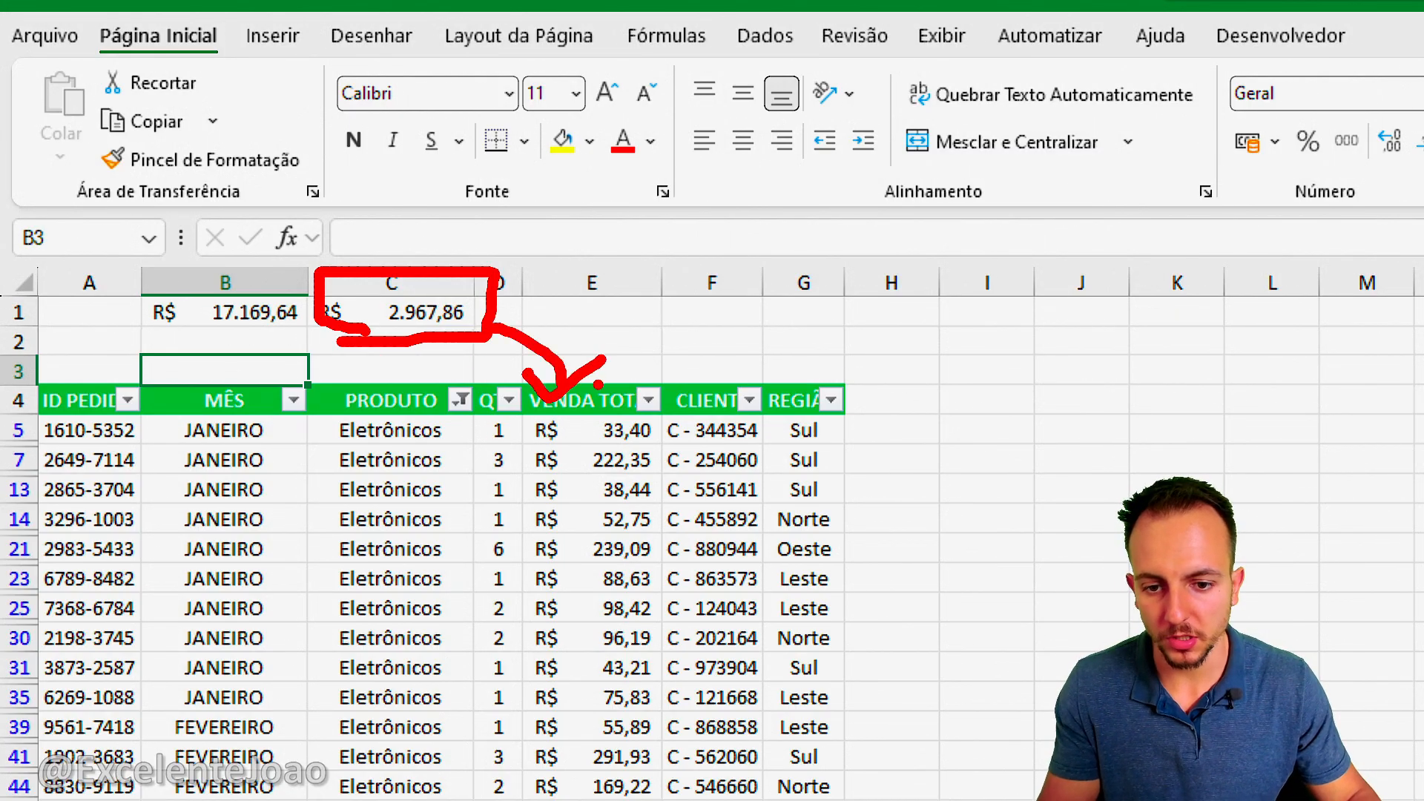
key(Escape)
Clear the filter on the PRODUTO column to show all orders again.
click(460, 399)
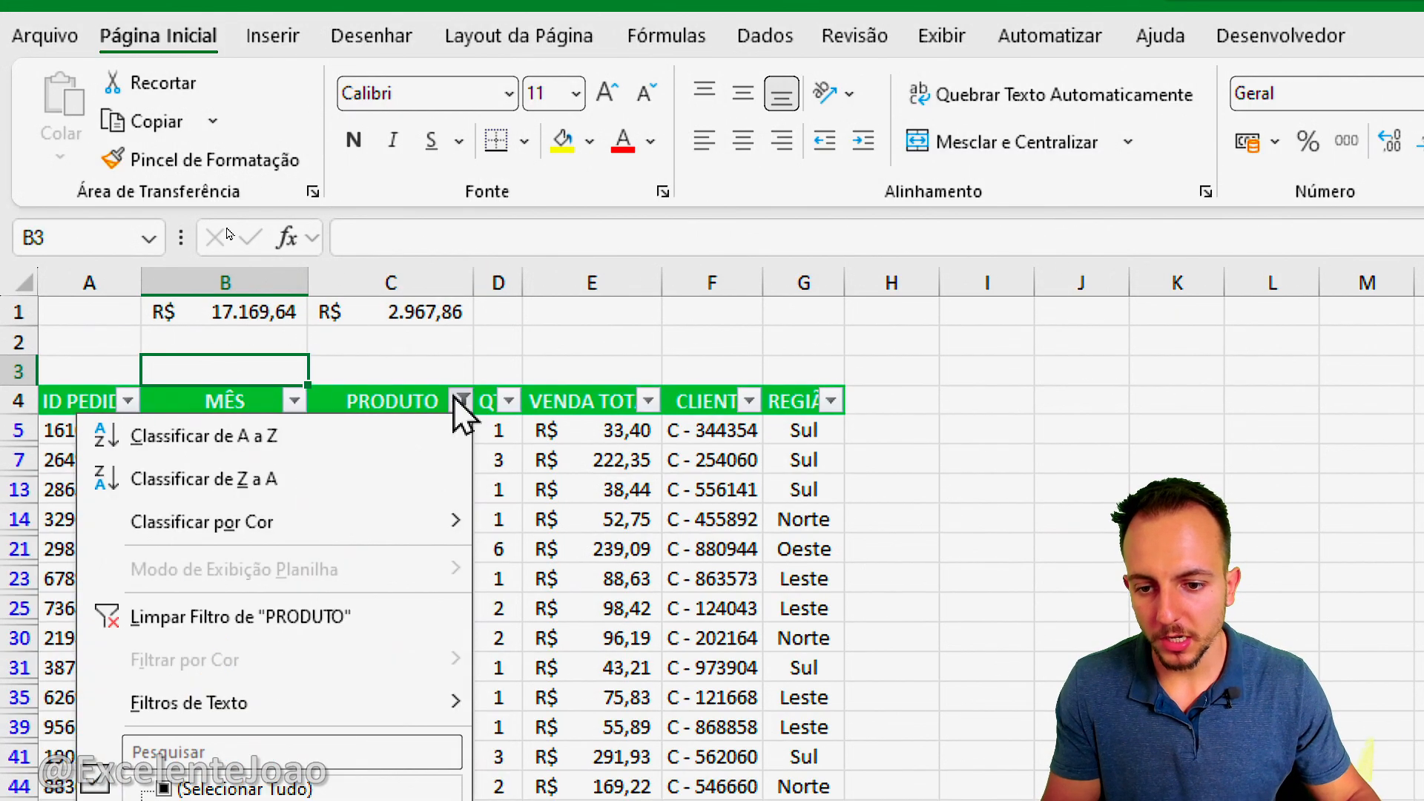
click(249, 617)
click(222, 519)
mouse_move(245, 285)
mouse_down()
mouse_move(148, 276)
mouse_move(450, 337)
mouse_move(512, 273)
mouse_move(178, 277)
mouse_up()
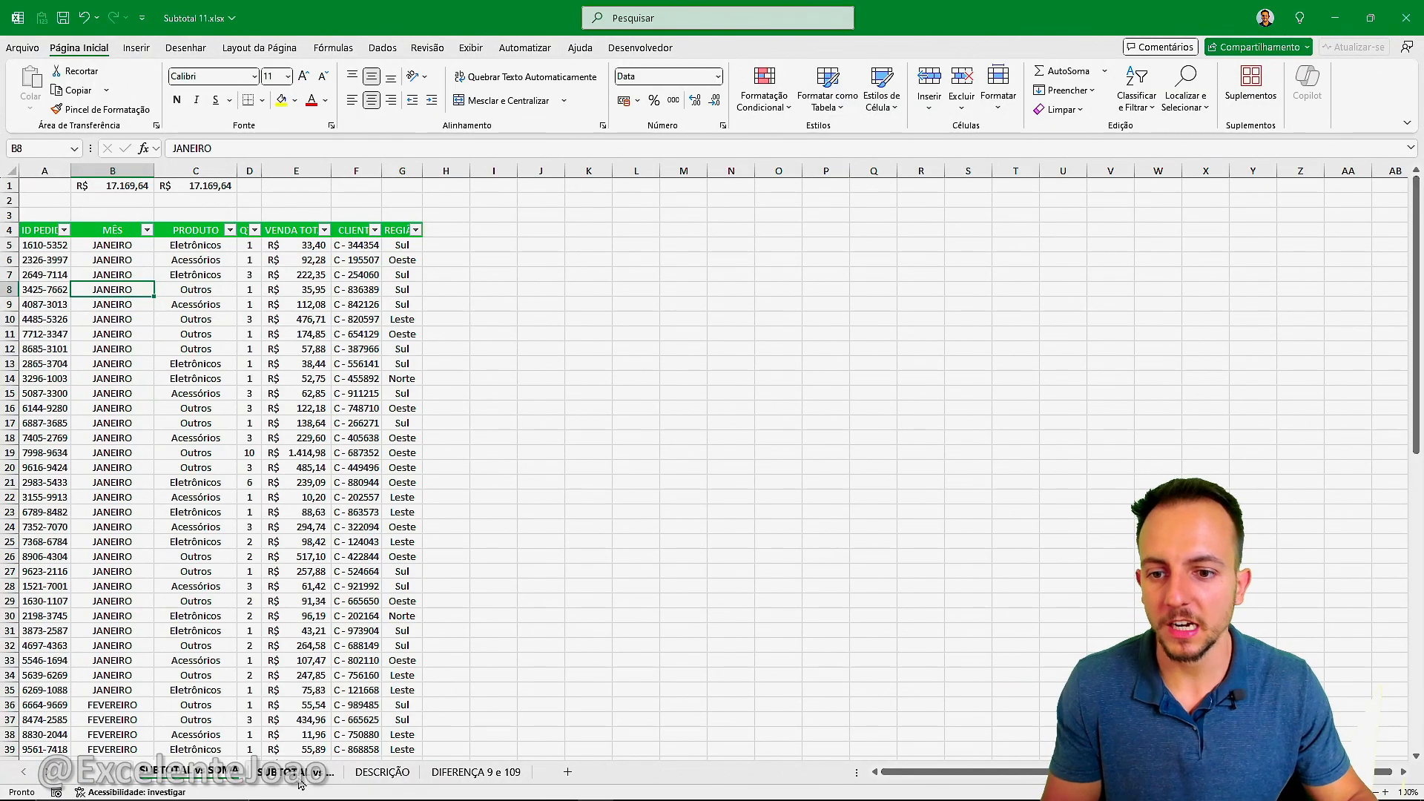
Switch to the second worksheet with the CONVENCIONAL and SUBTOTAL blocks for MÉDIA, CONT.VALORES and MÁXIMO.
click(299, 775)
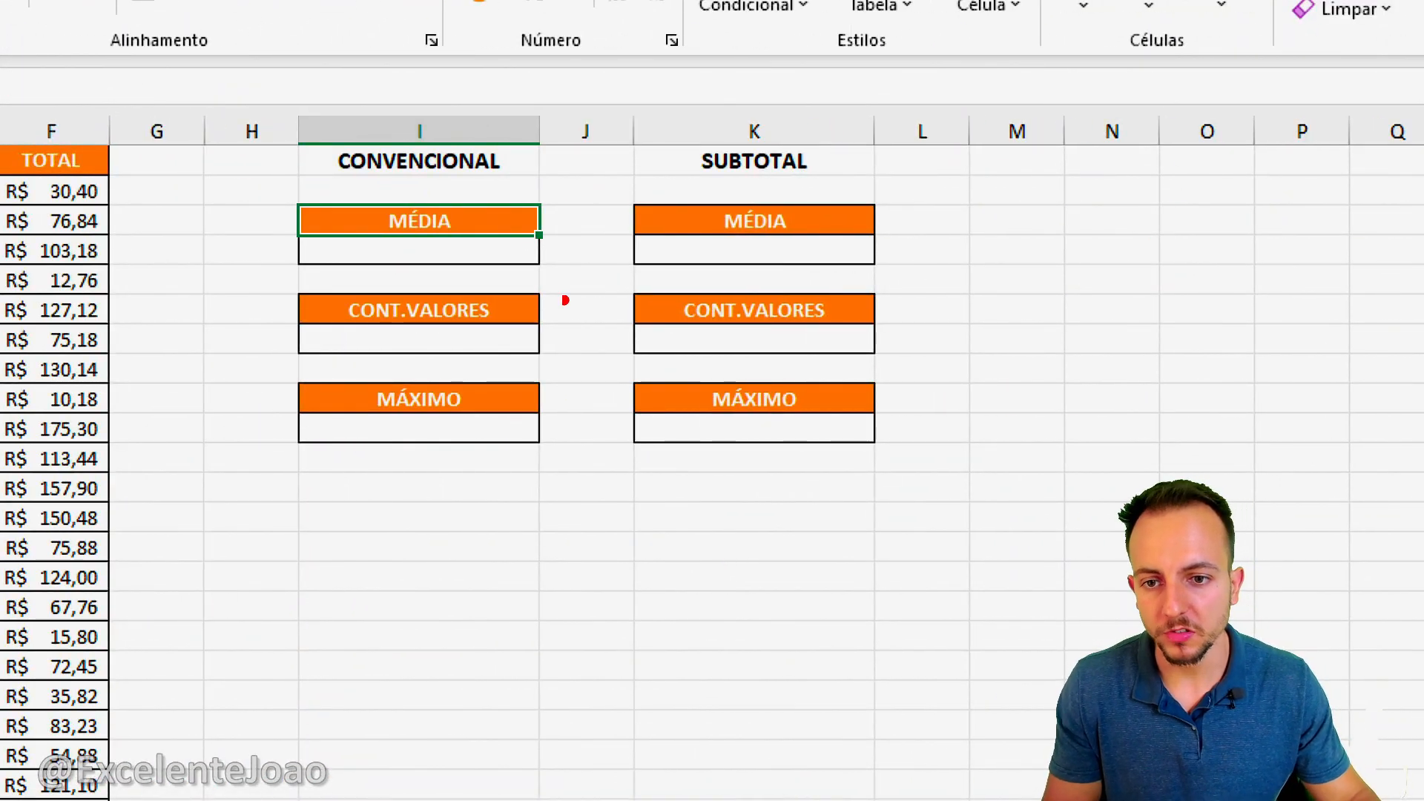
mouse_move(464, 186)
mouse_down()
mouse_move(355, 216)
mouse_move(456, 182)
mouse_up()
mouse_move(454, 282)
mouse_down()
mouse_move(289, 298)
mouse_move(424, 273)
mouse_up()
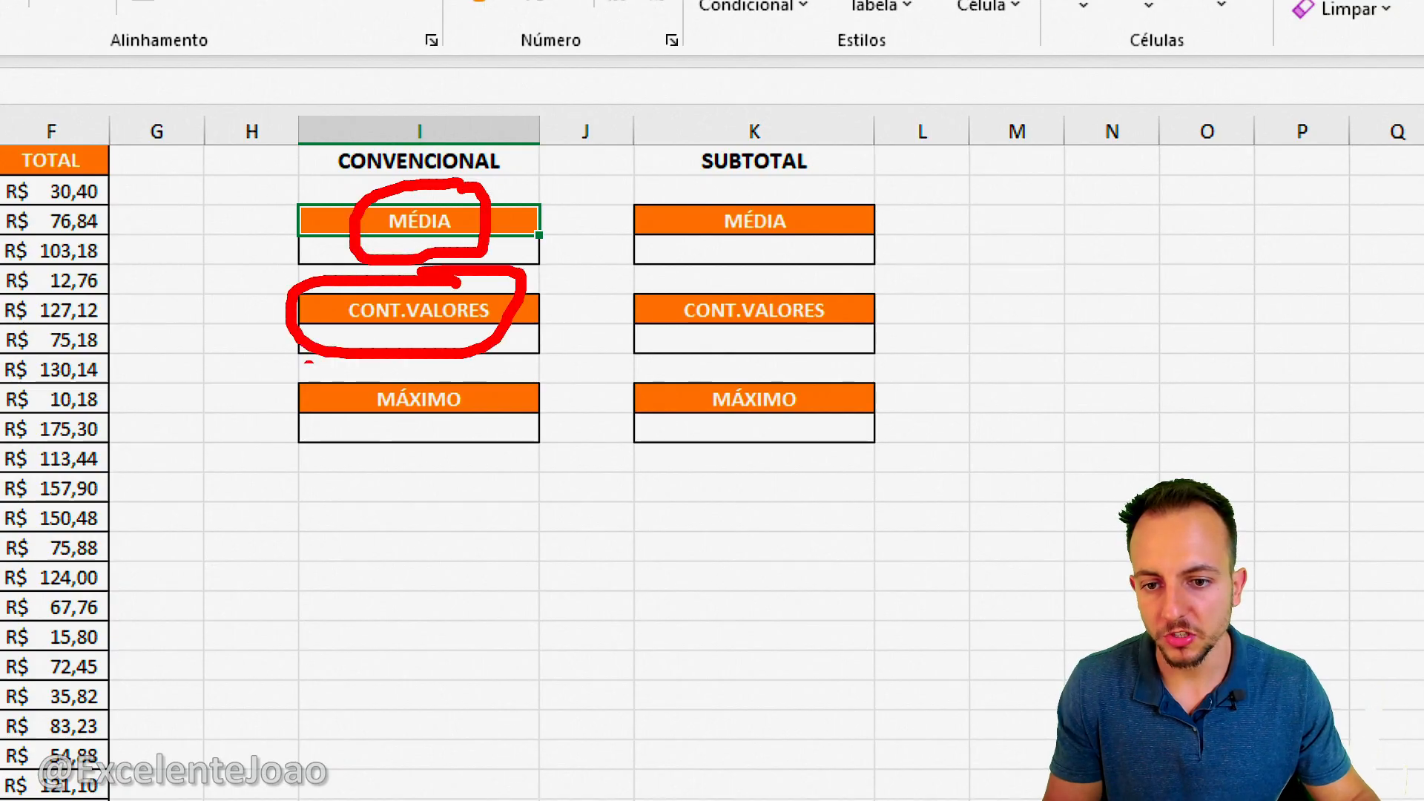
mouse_move(308, 362)
mouse_down()
mouse_move(413, 369)
mouse_move(371, 345)
mouse_up()
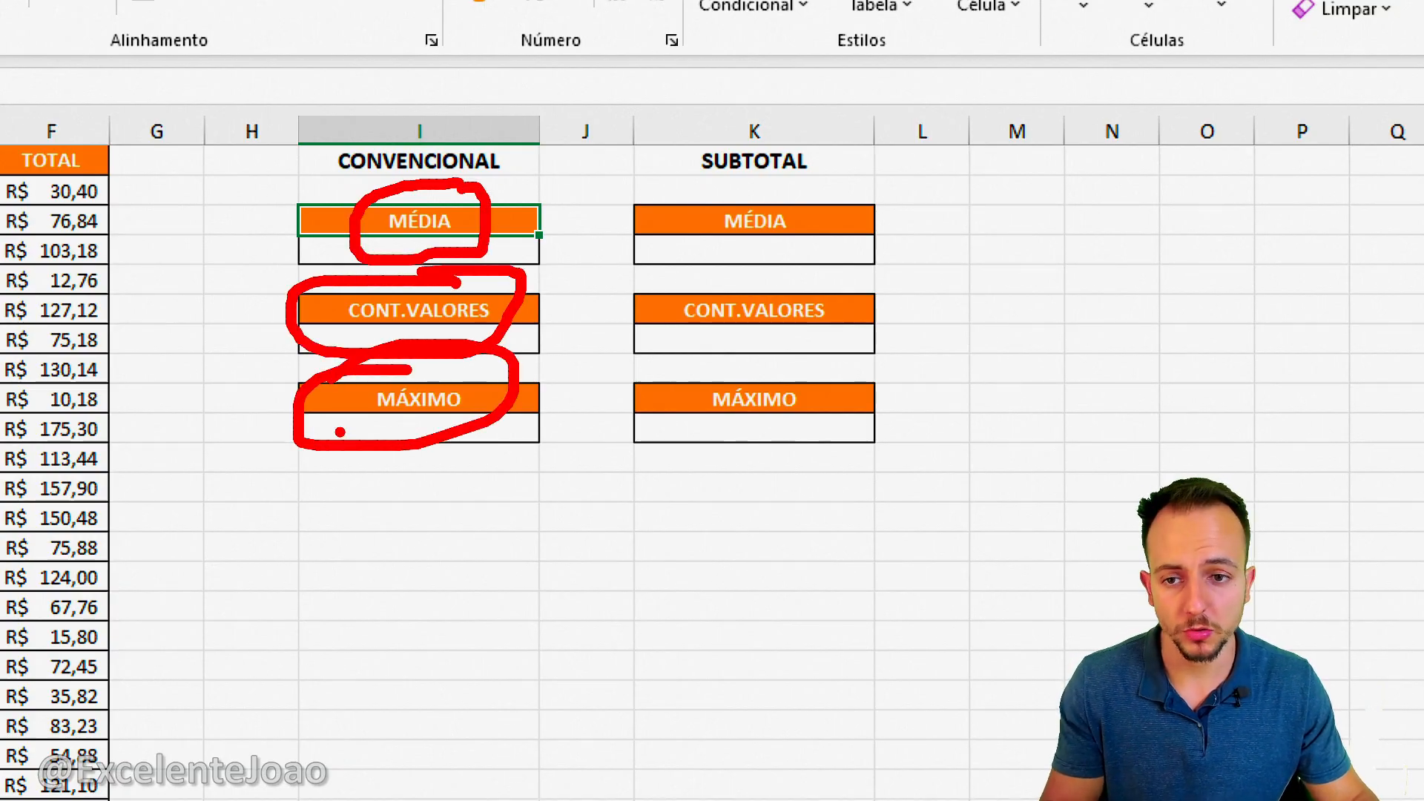
key(Escape)
Enter a MÉDIA formula over the whole TOTAL column F:F in I4 under CONVENCIONAL and format it as accounting currency.
click(422, 255)
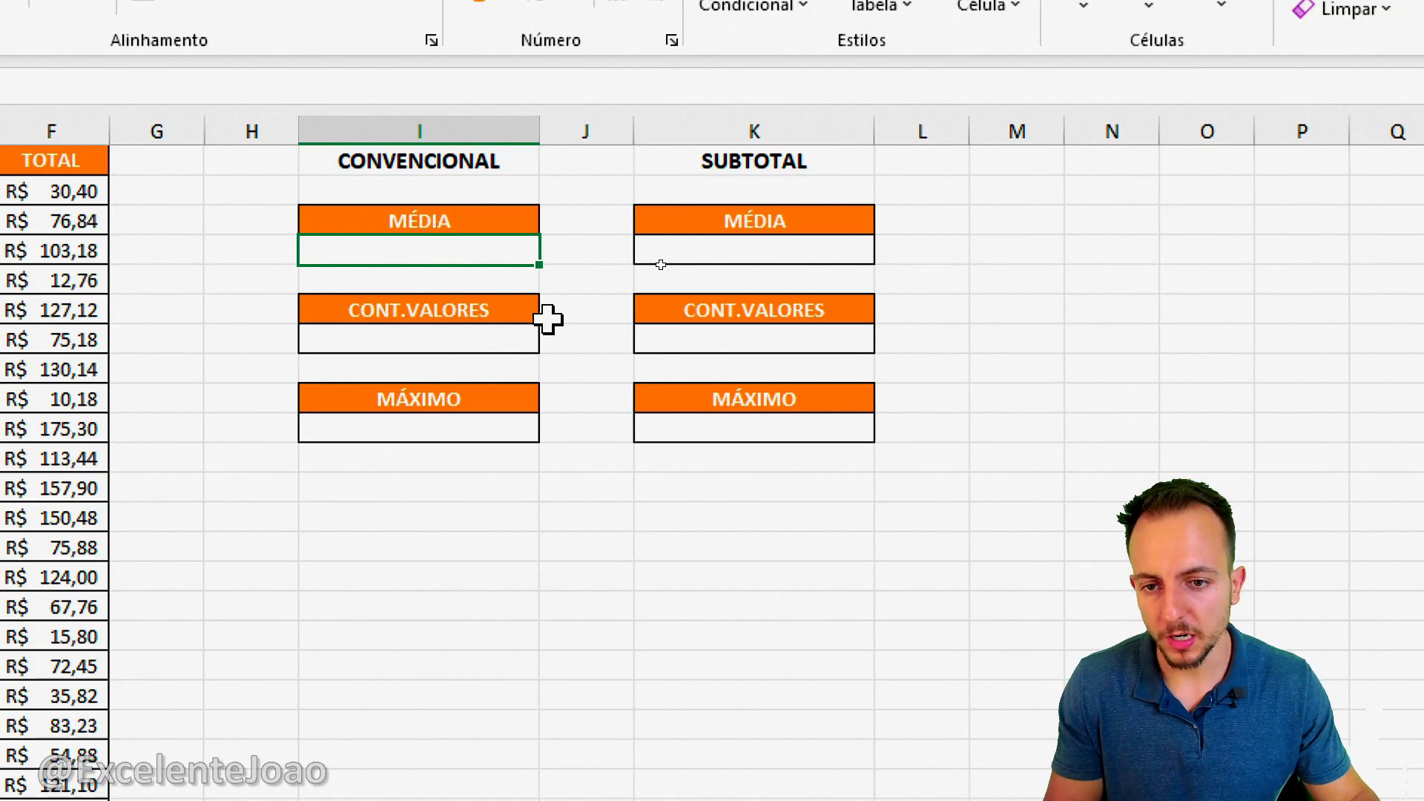
text(=MÉDIA)
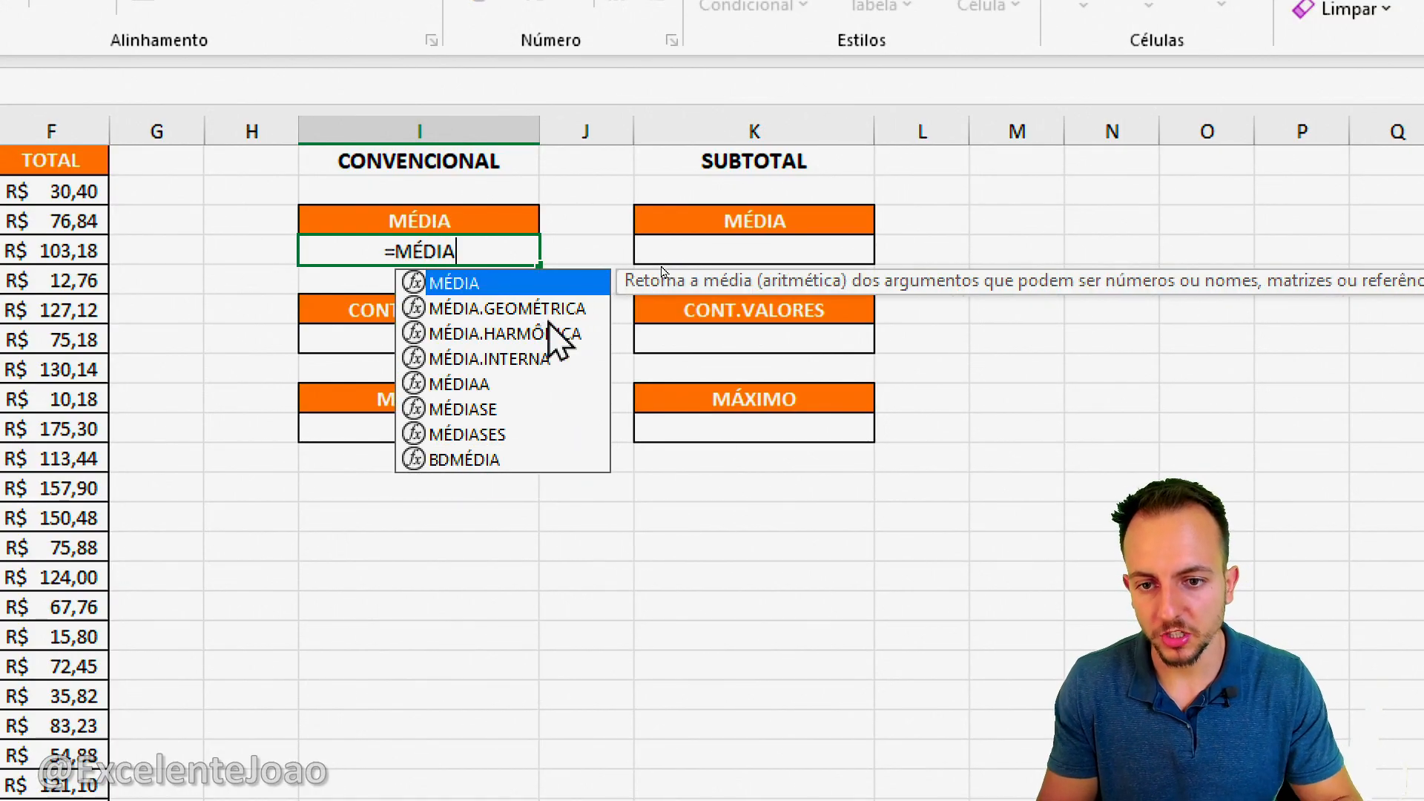
double_click(488, 282)
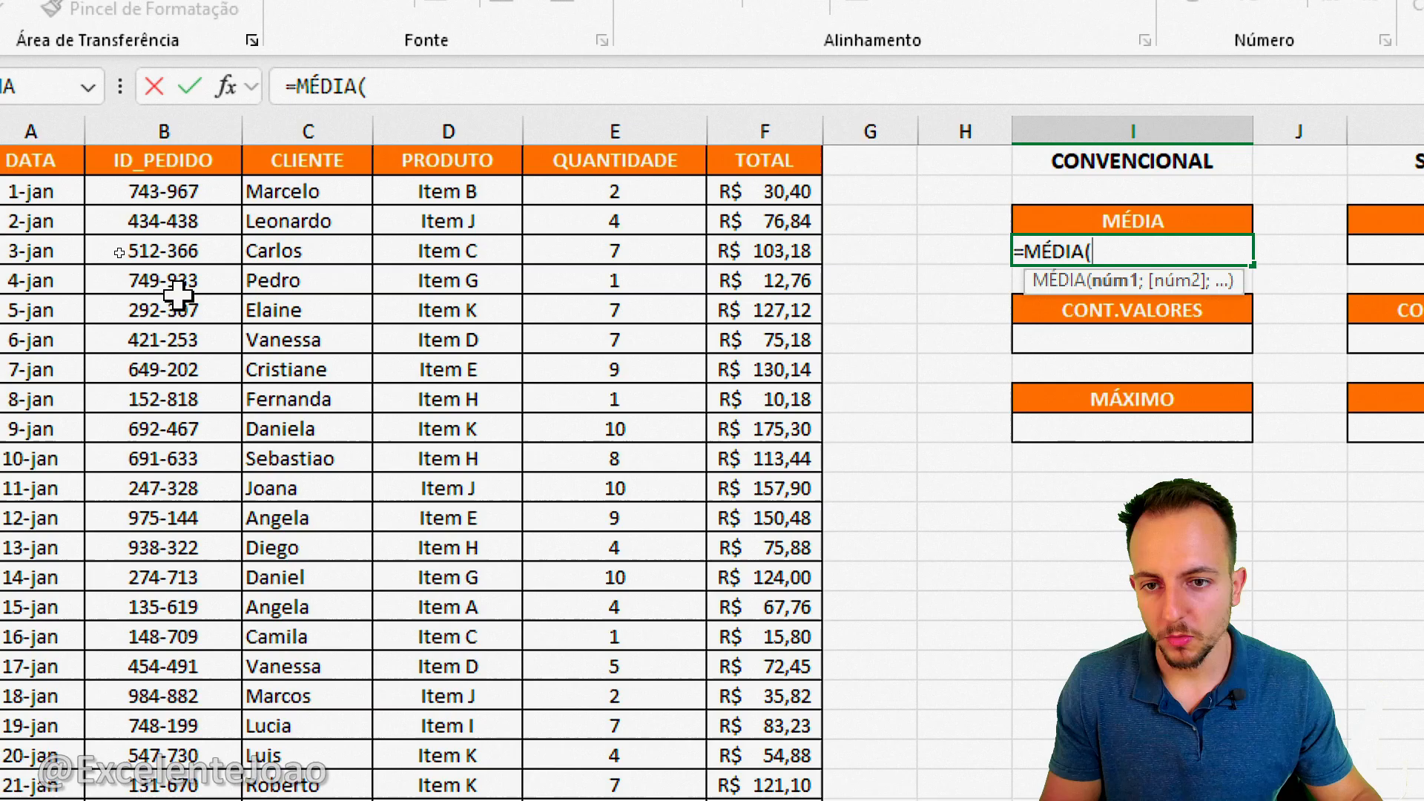
click(784, 128)
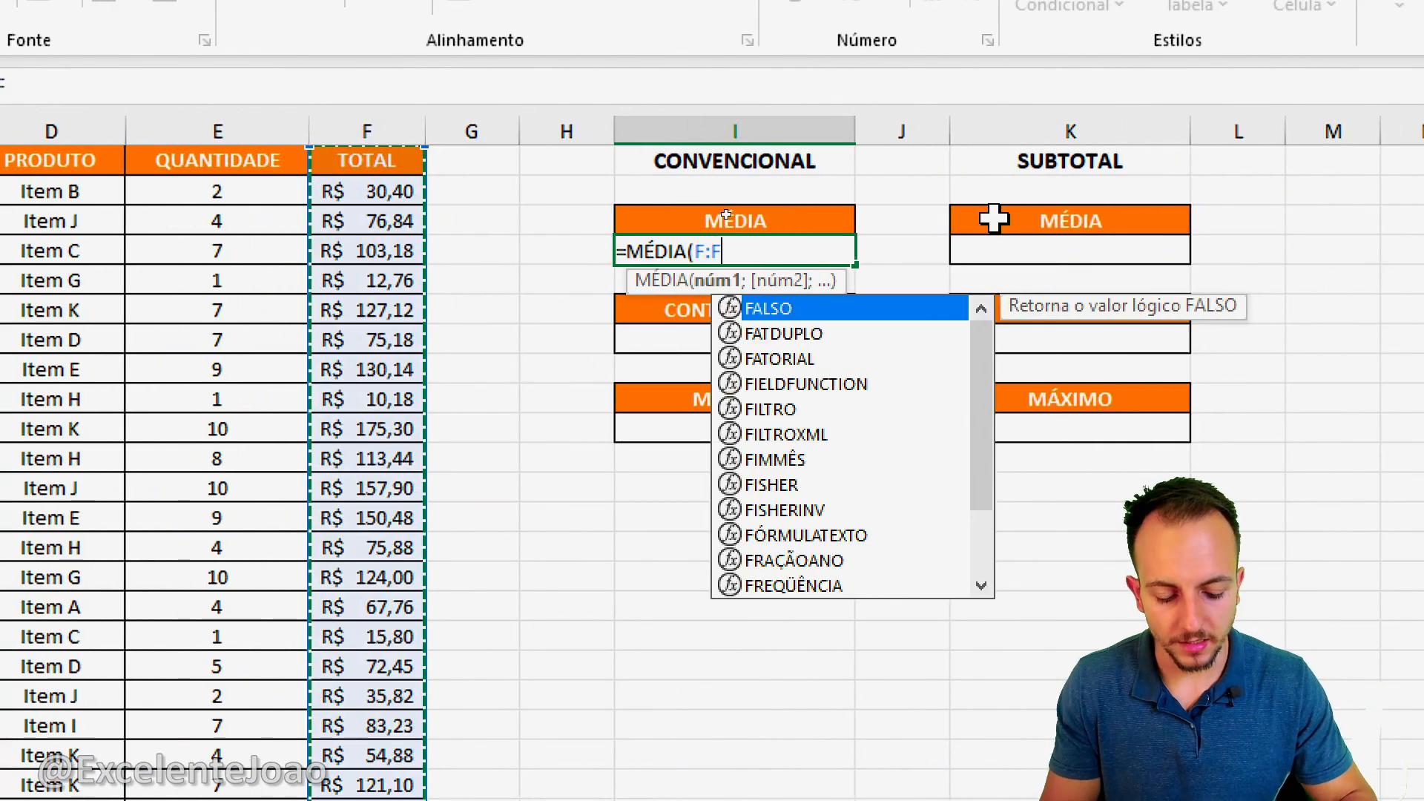
key(Return)
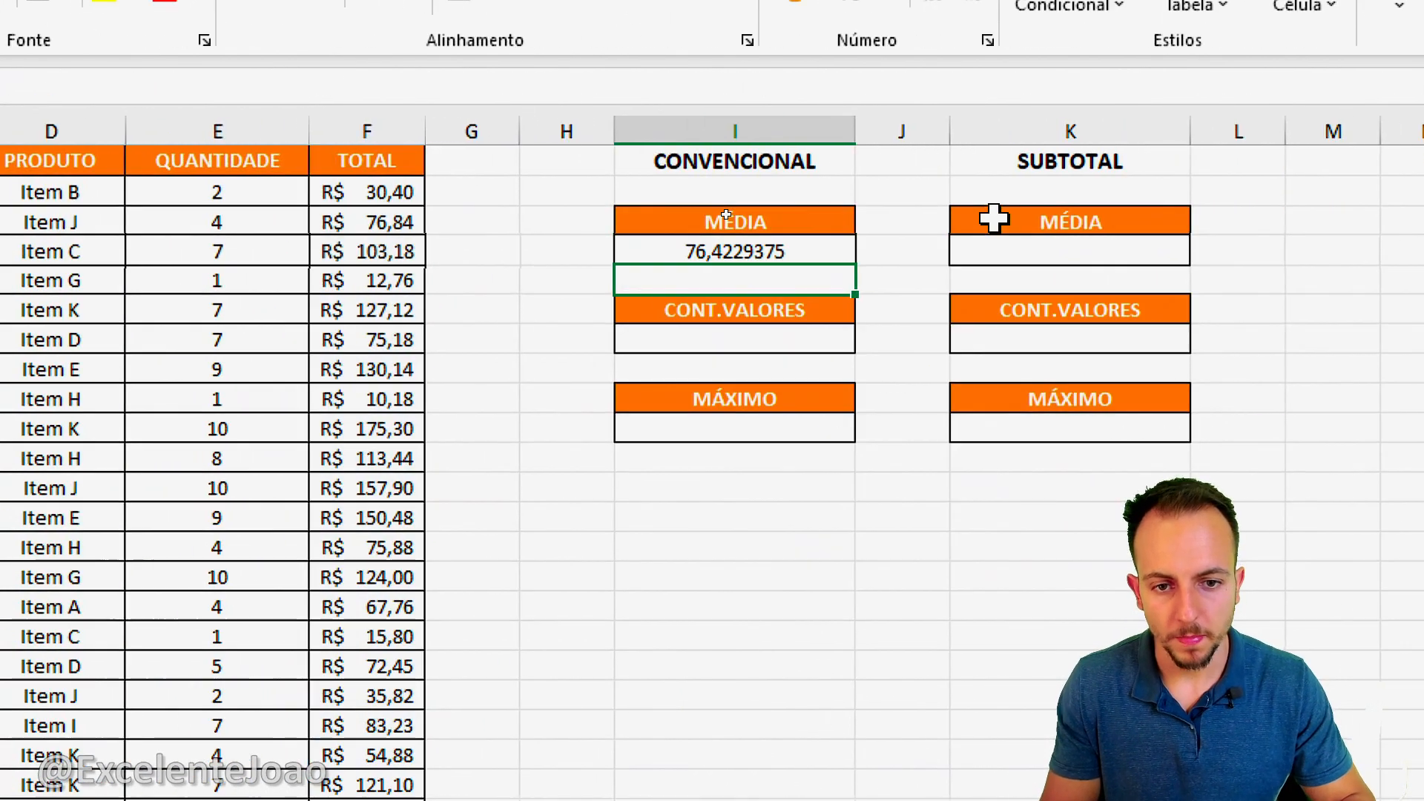
click(820, 243)
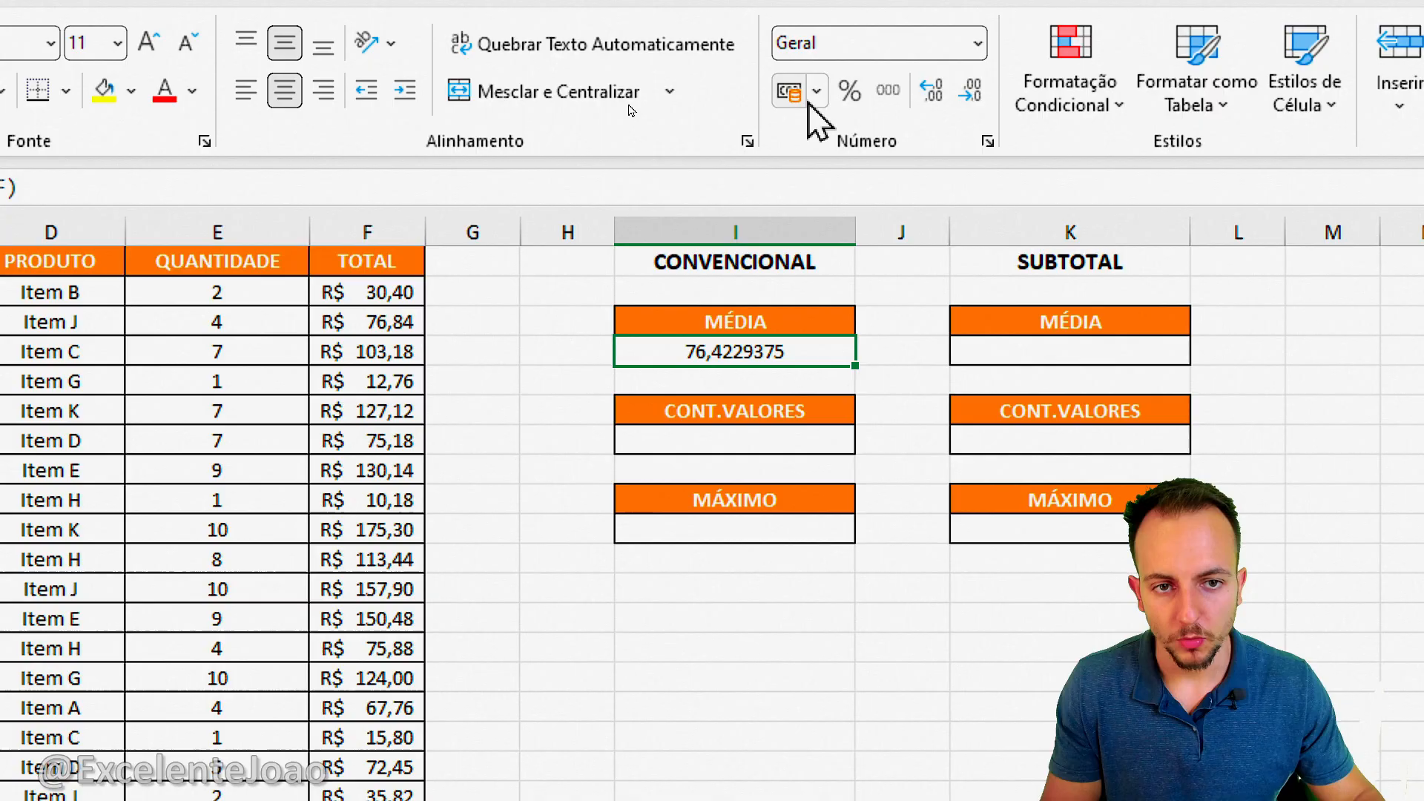
click(808, 104)
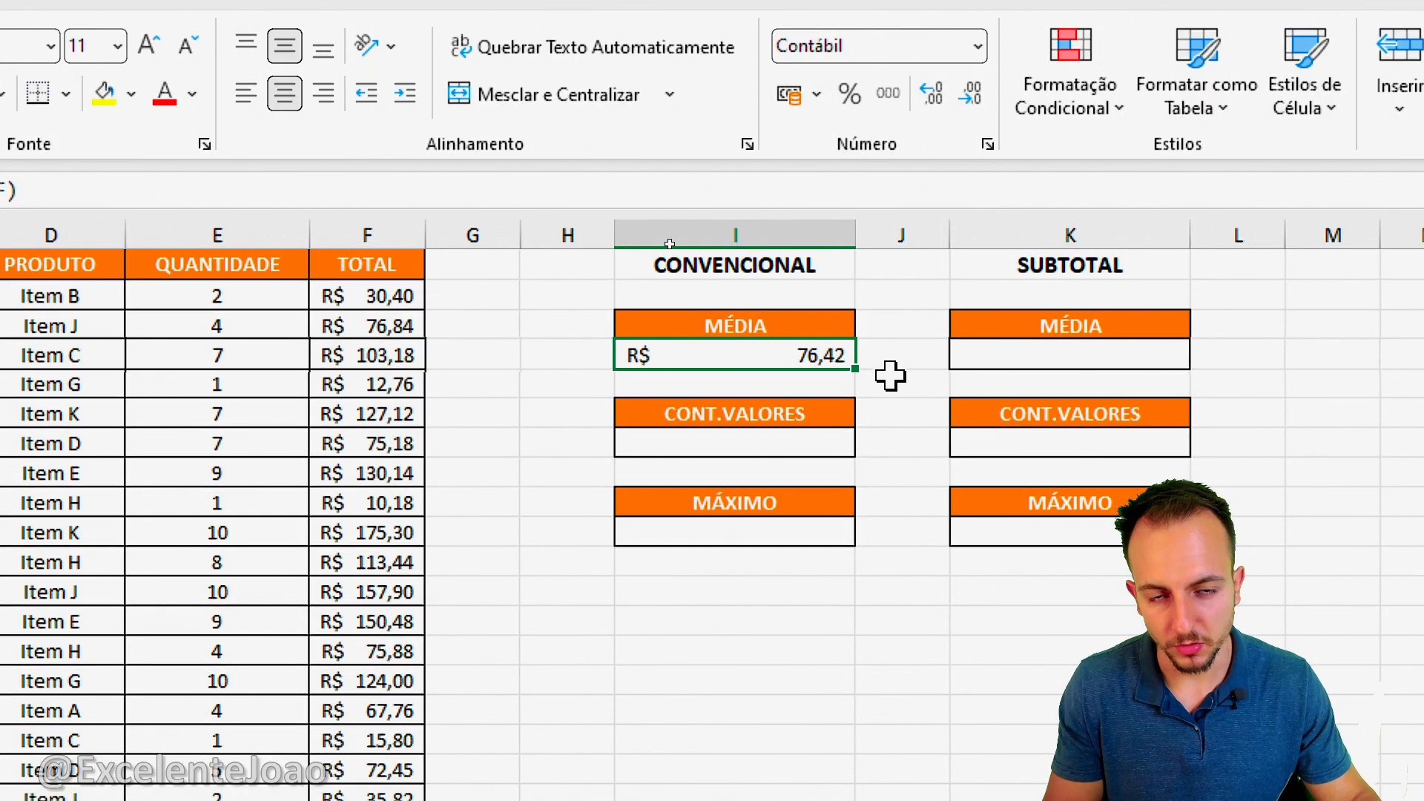
Enter a CONT.VALORES formula in I7 under CONVENCIONAL that counts the TOTAL values in F2:F161.
click(782, 439)
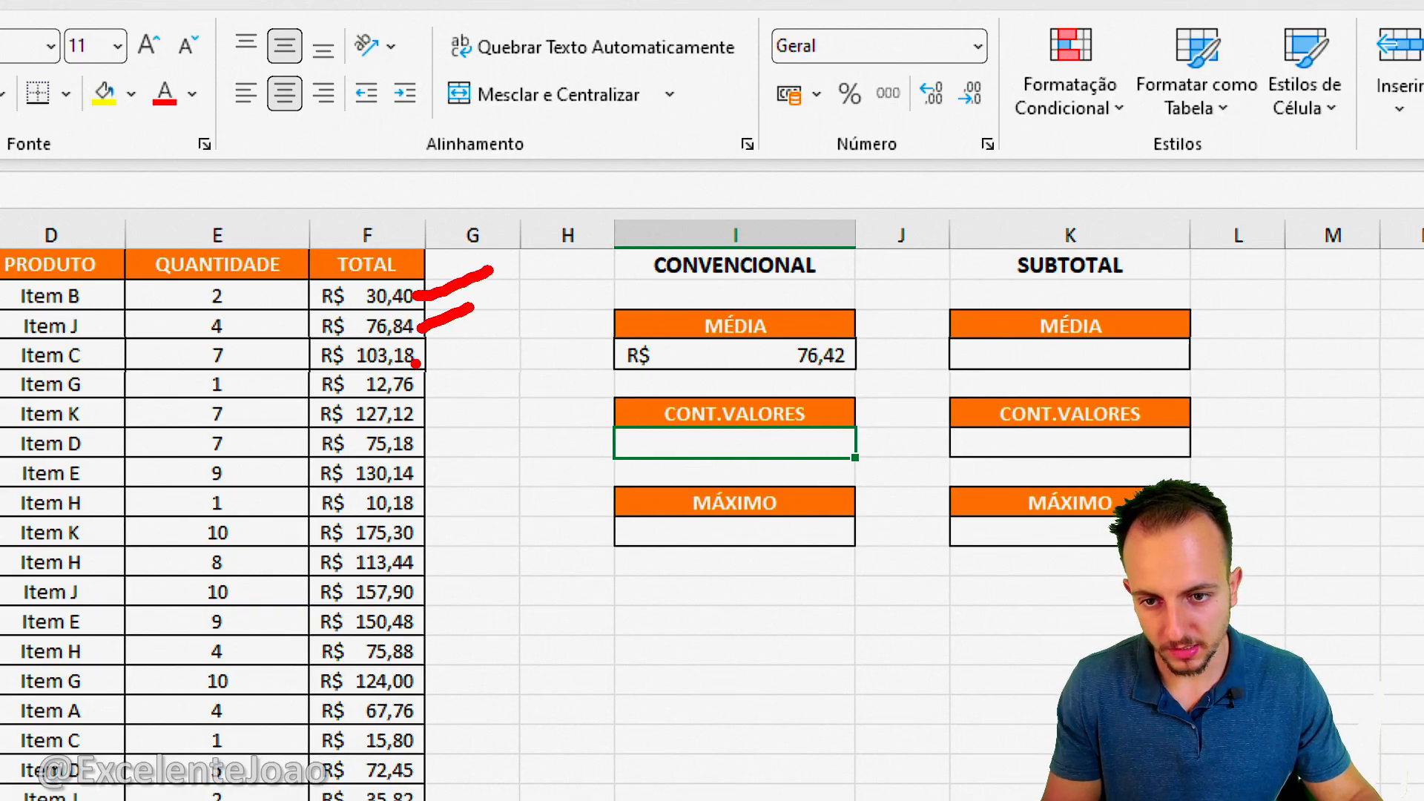
key(Escape)
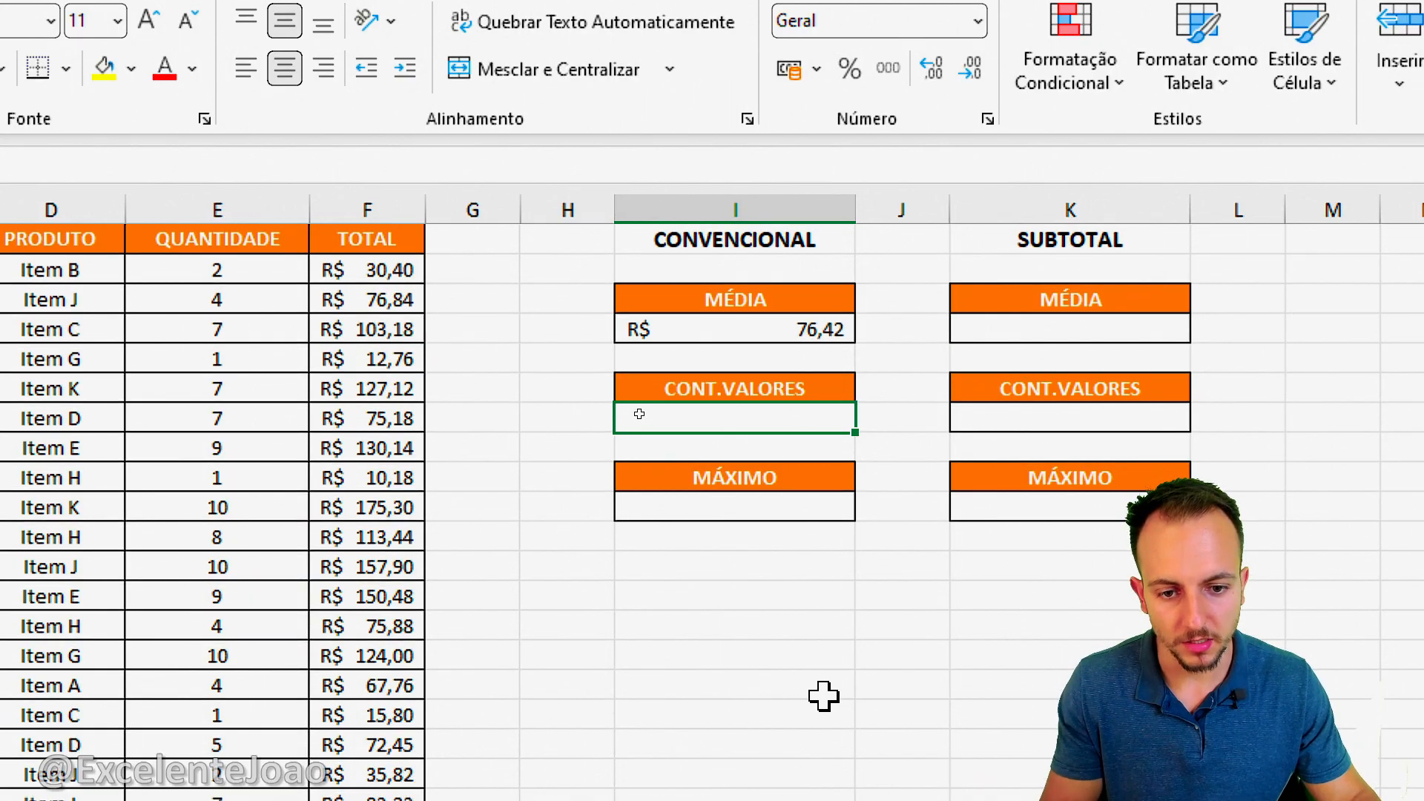
text(=CONT.)
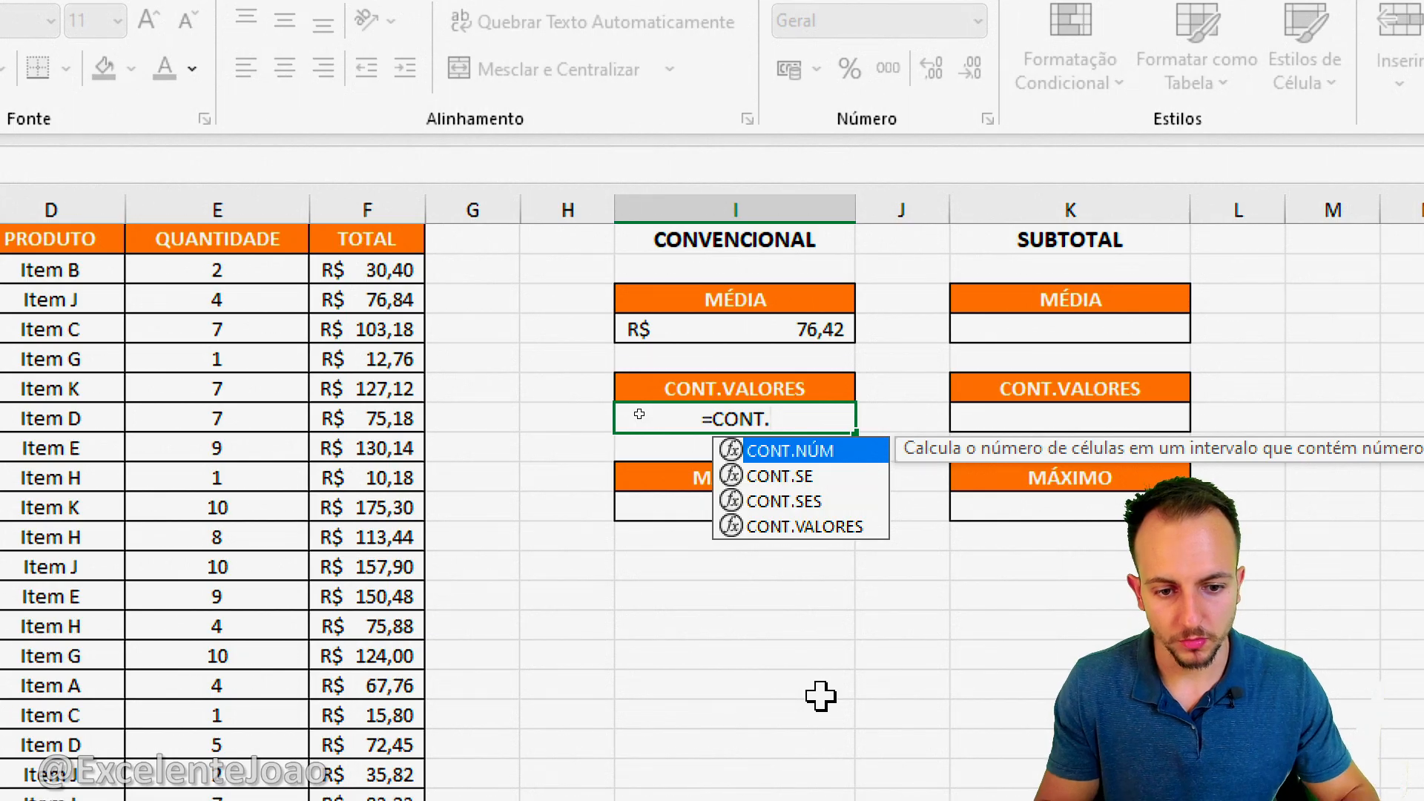
double_click(806, 528)
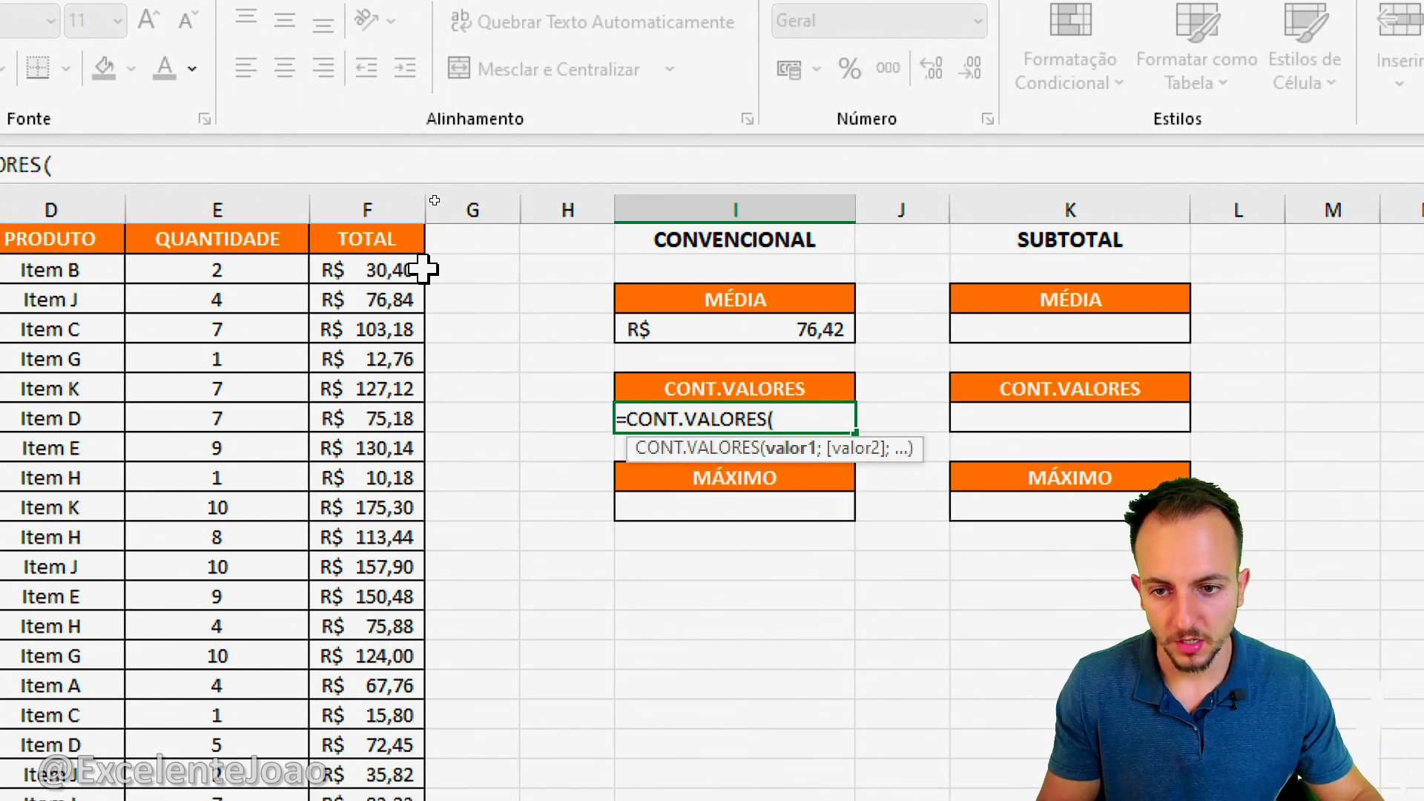
drag(419, 270, 341, 800)
drag(342, 710, 410, 734)
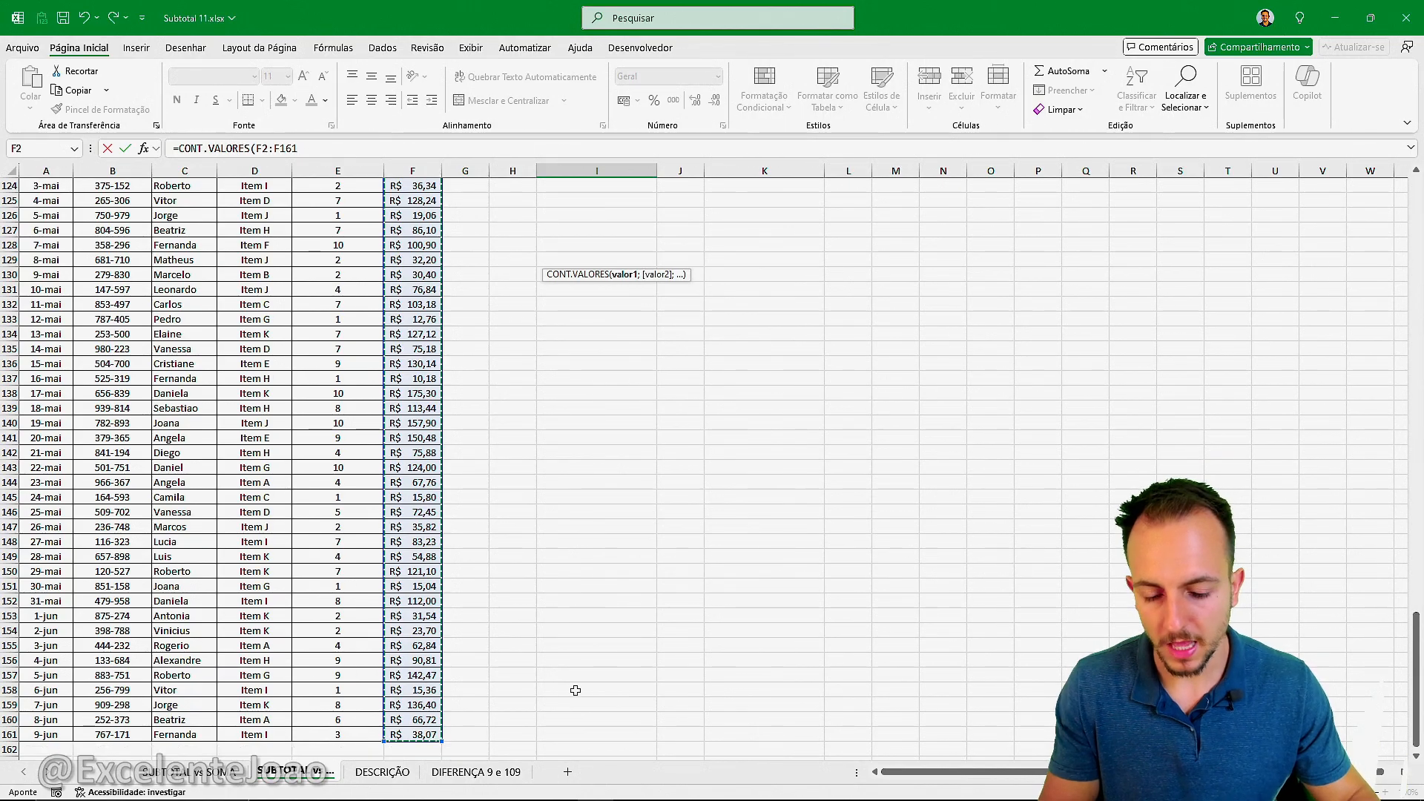
key(Return)
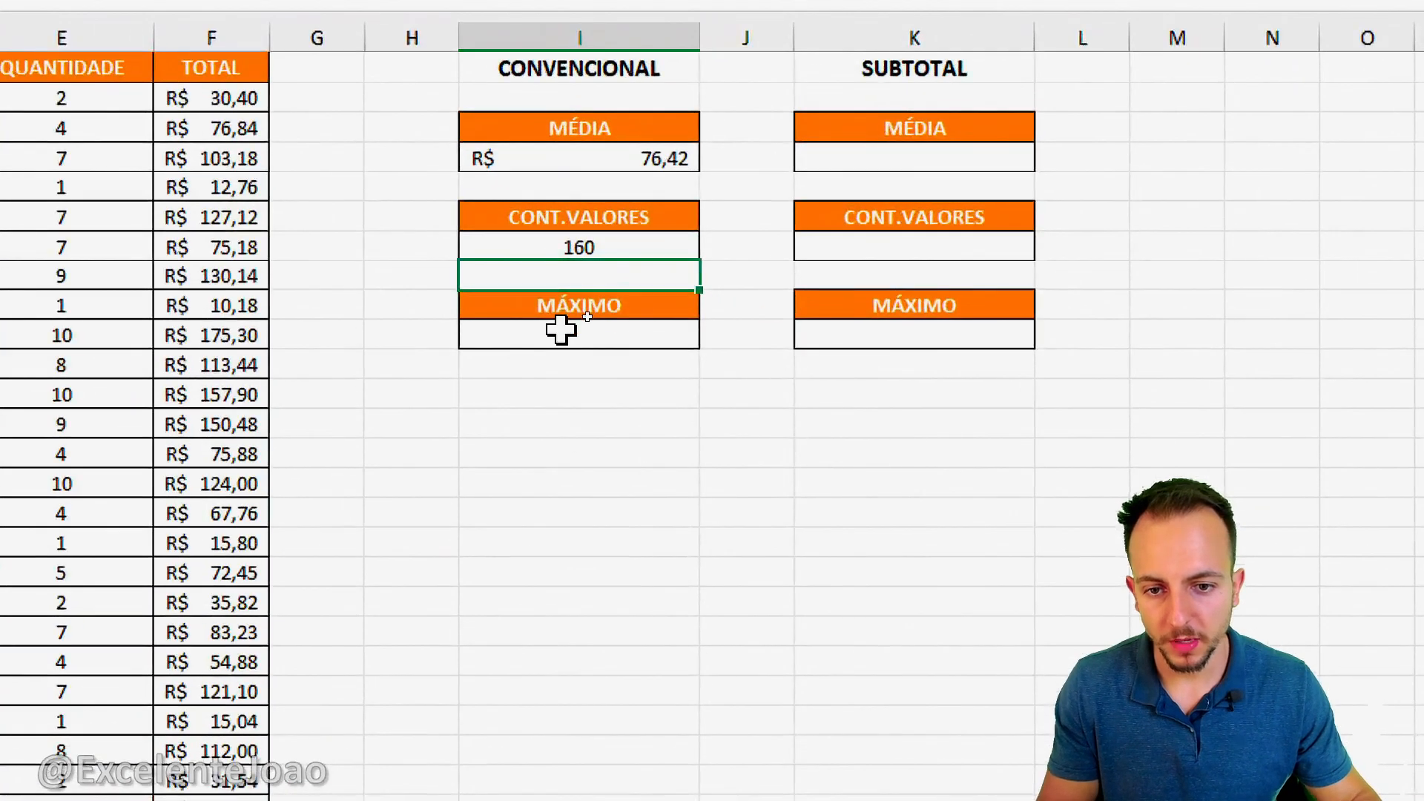
Enter a MÁXIMO formula over the whole TOTAL column F:F in I10 under CONVENCIONAL and format it as accounting currency.
click(589, 319)
text(=MÁX)
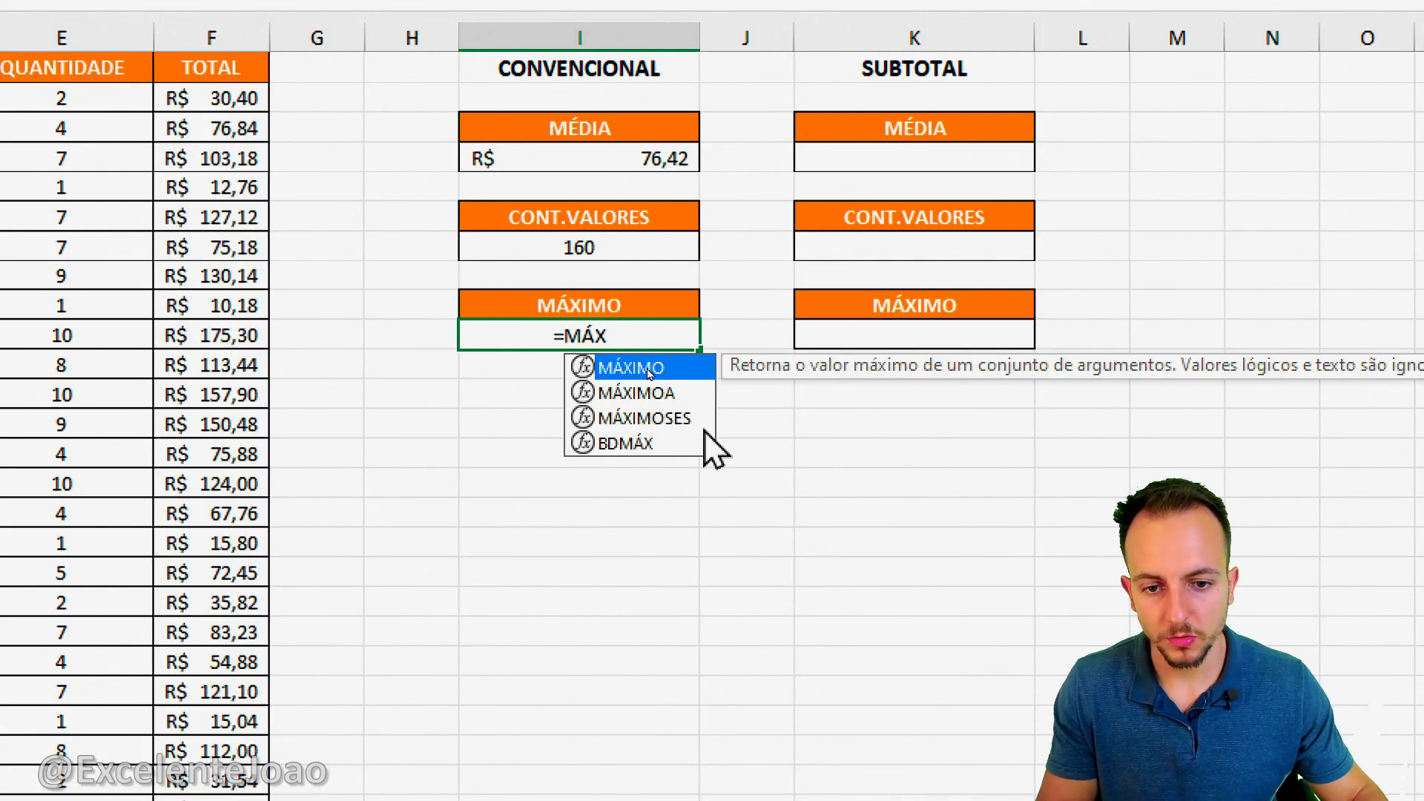
double_click(638, 368)
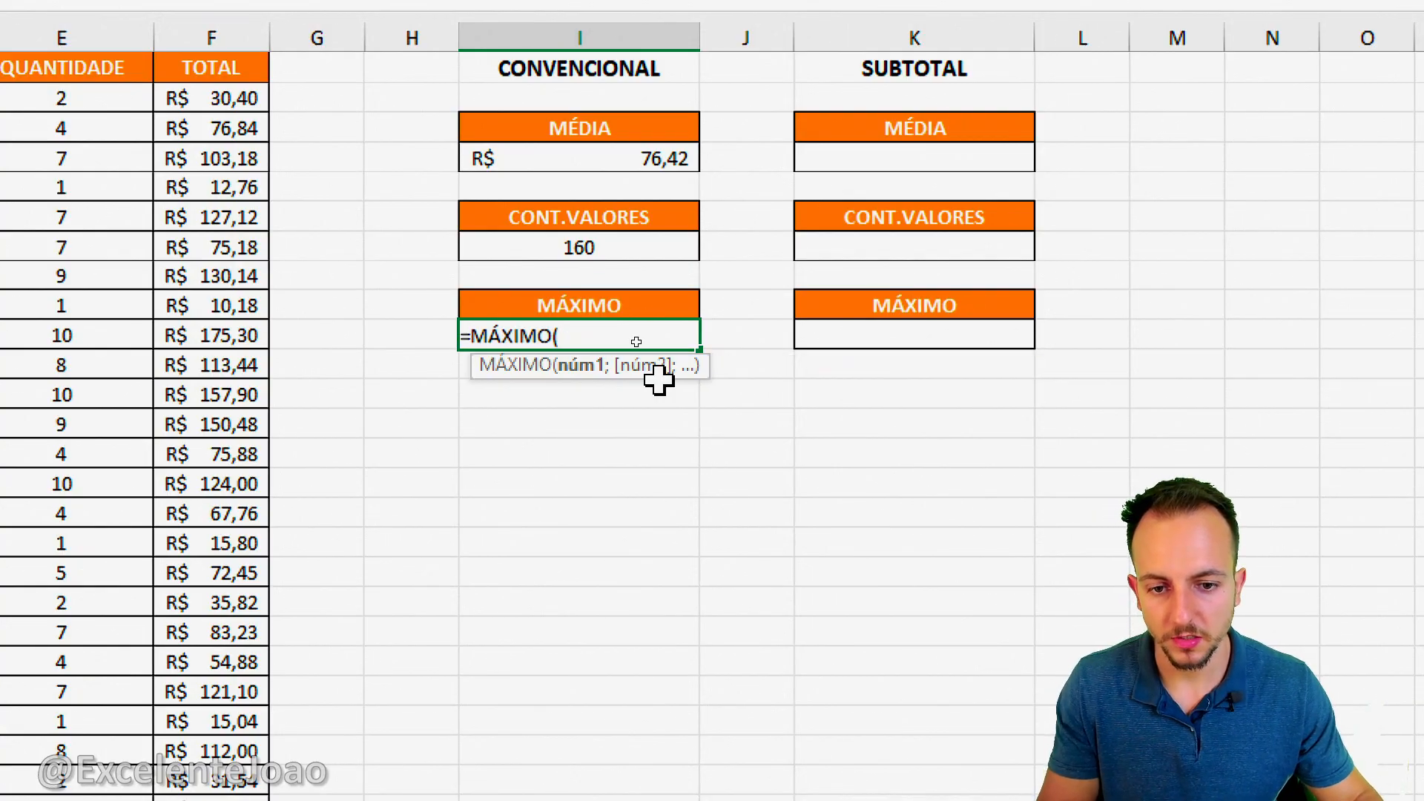
click(383, 119)
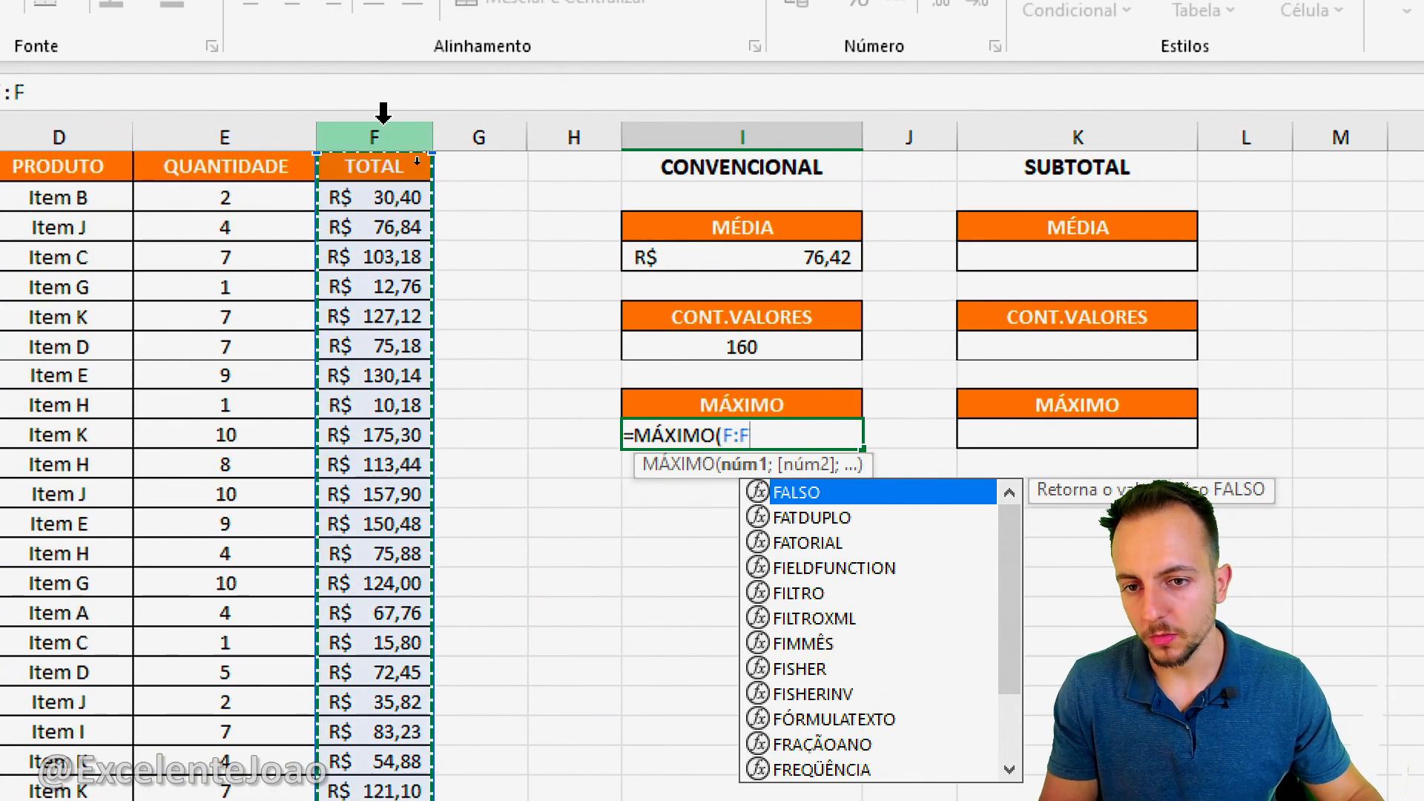
key(Return)
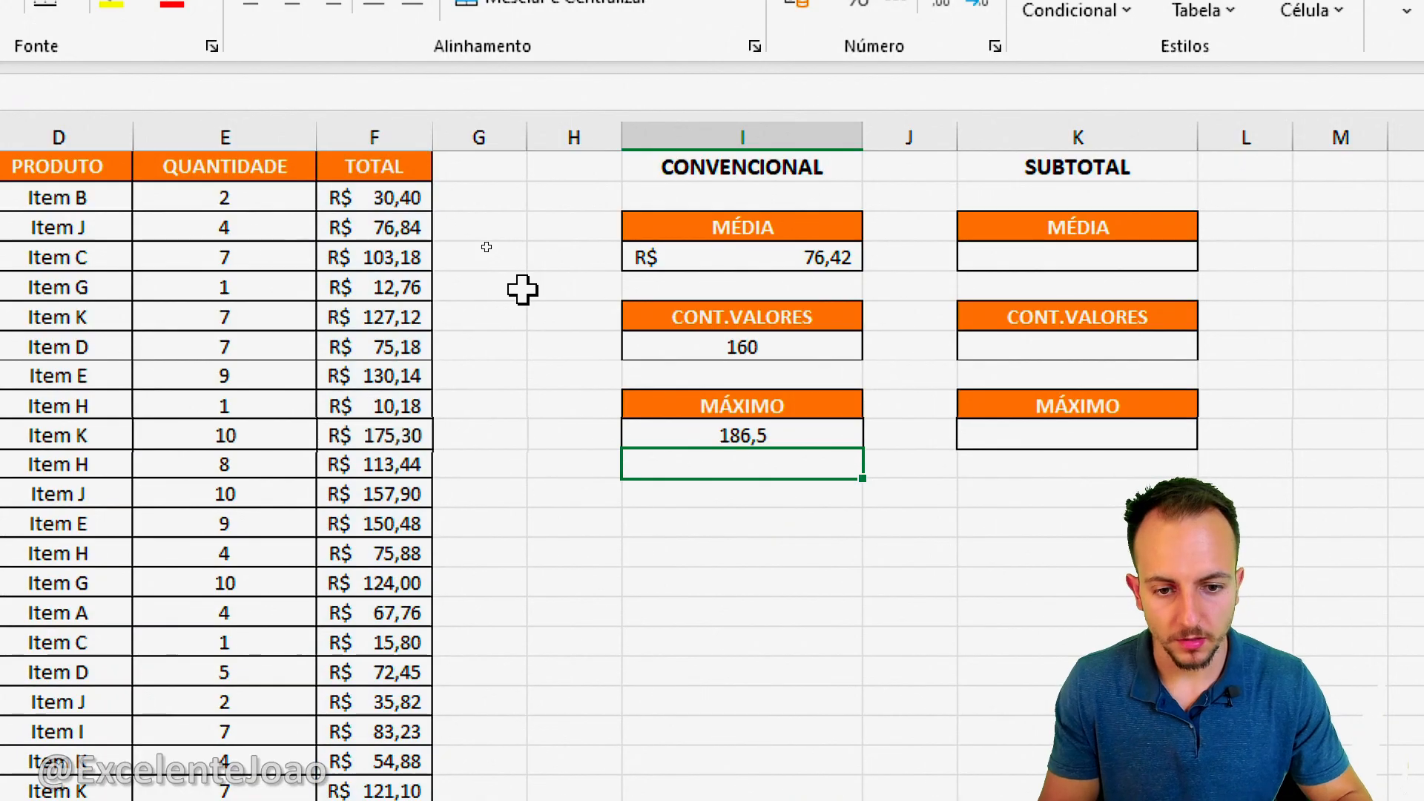
click(771, 436)
click(796, 2)
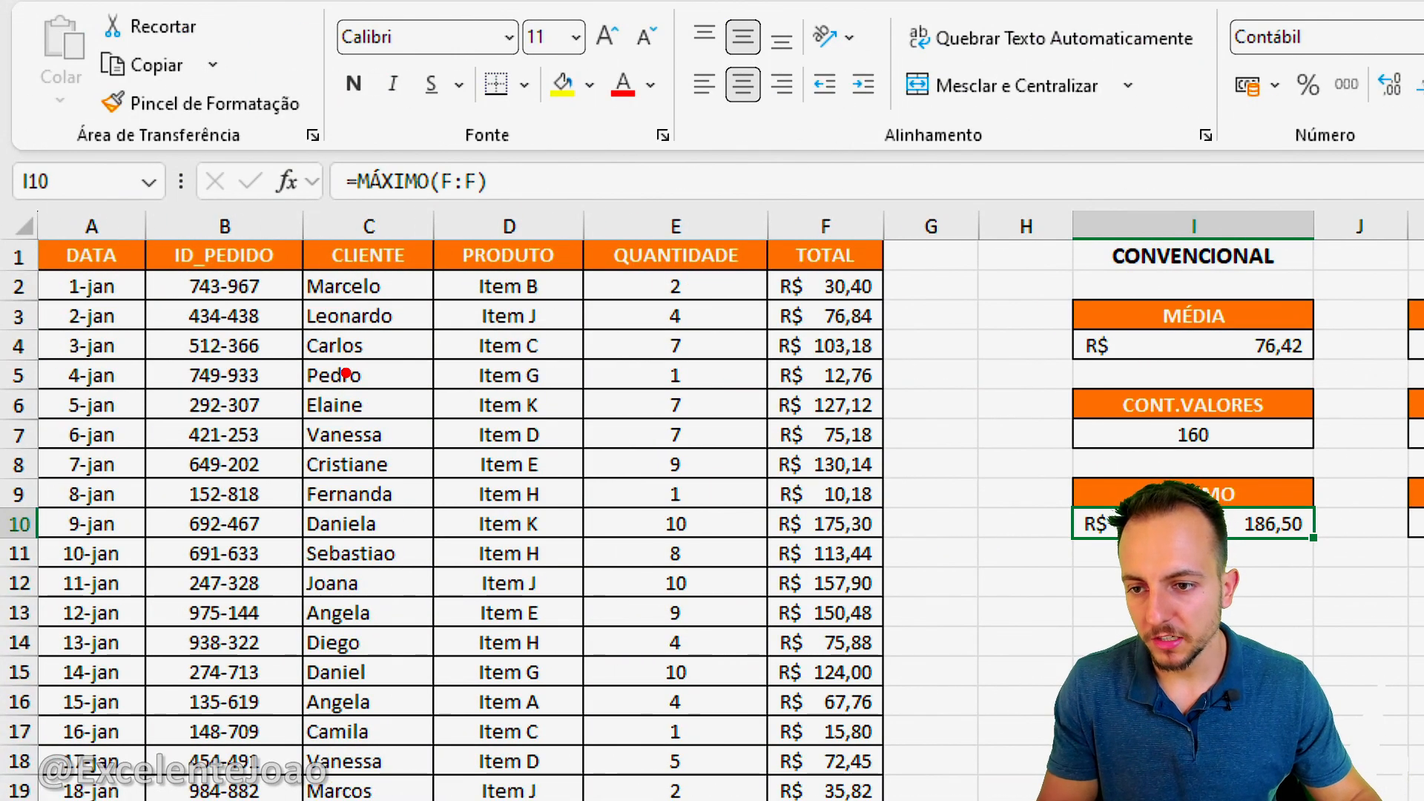
mouse_move(146, 255)
mouse_down()
mouse_move(33, 416)
mouse_move(157, 255)
mouse_up()
mouse_move(184, 392)
mouse_down()
mouse_move(167, 434)
mouse_move(226, 504)
mouse_up()
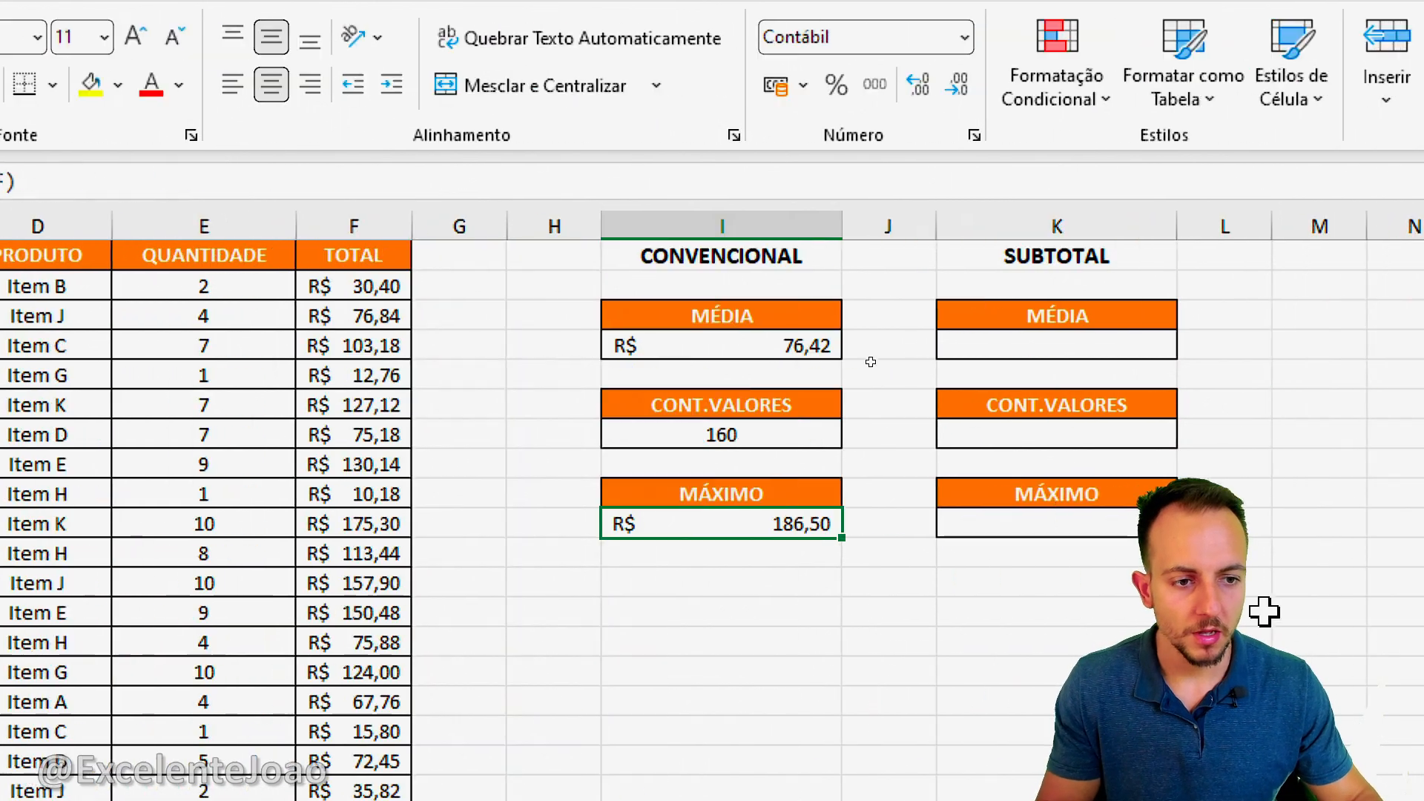
mouse_move(831, 299)
mouse_down()
mouse_move(713, 580)
mouse_move(840, 300)
mouse_up()
drag(644, 703, 710, 609)
drag(682, 617, 712, 607)
drag(712, 607, 709, 639)
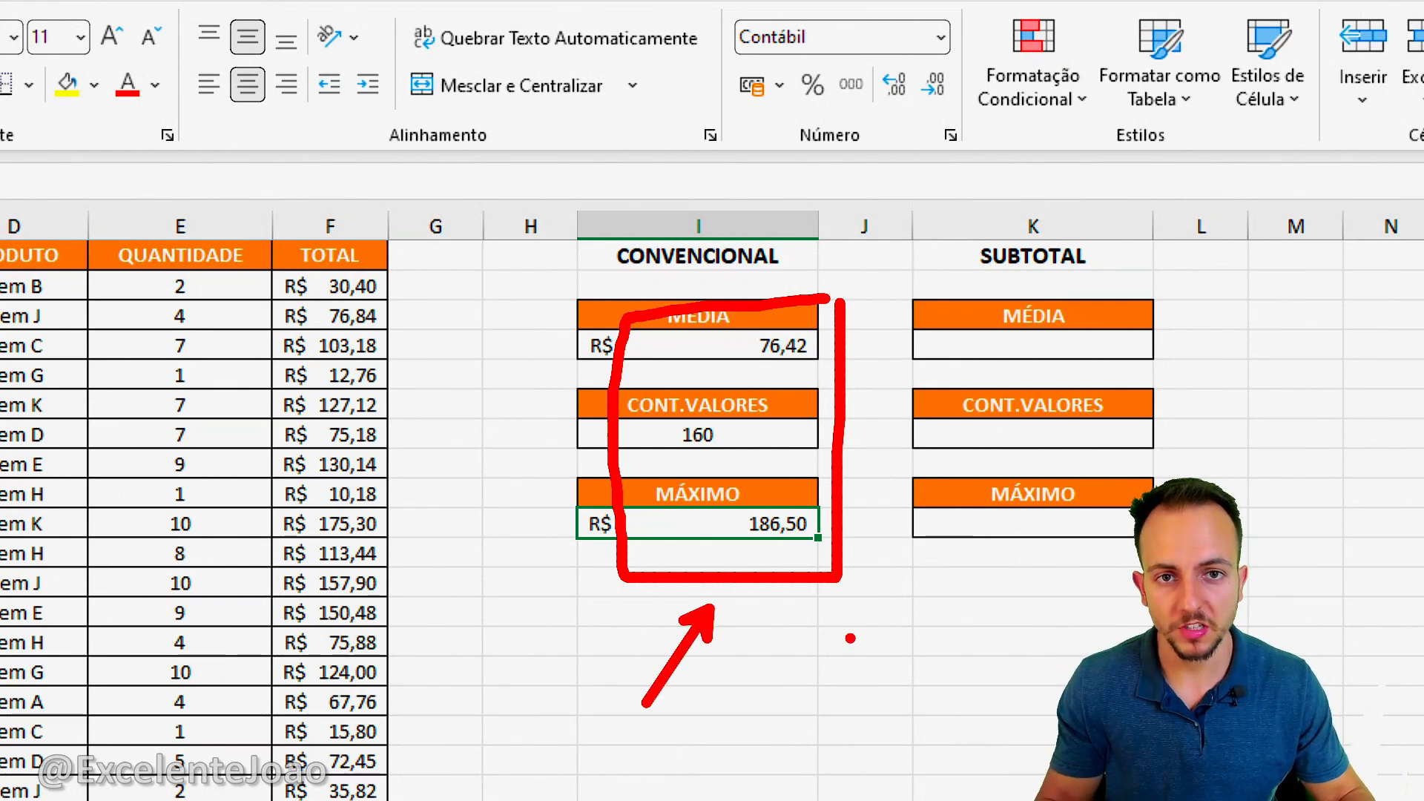
key(Escape)
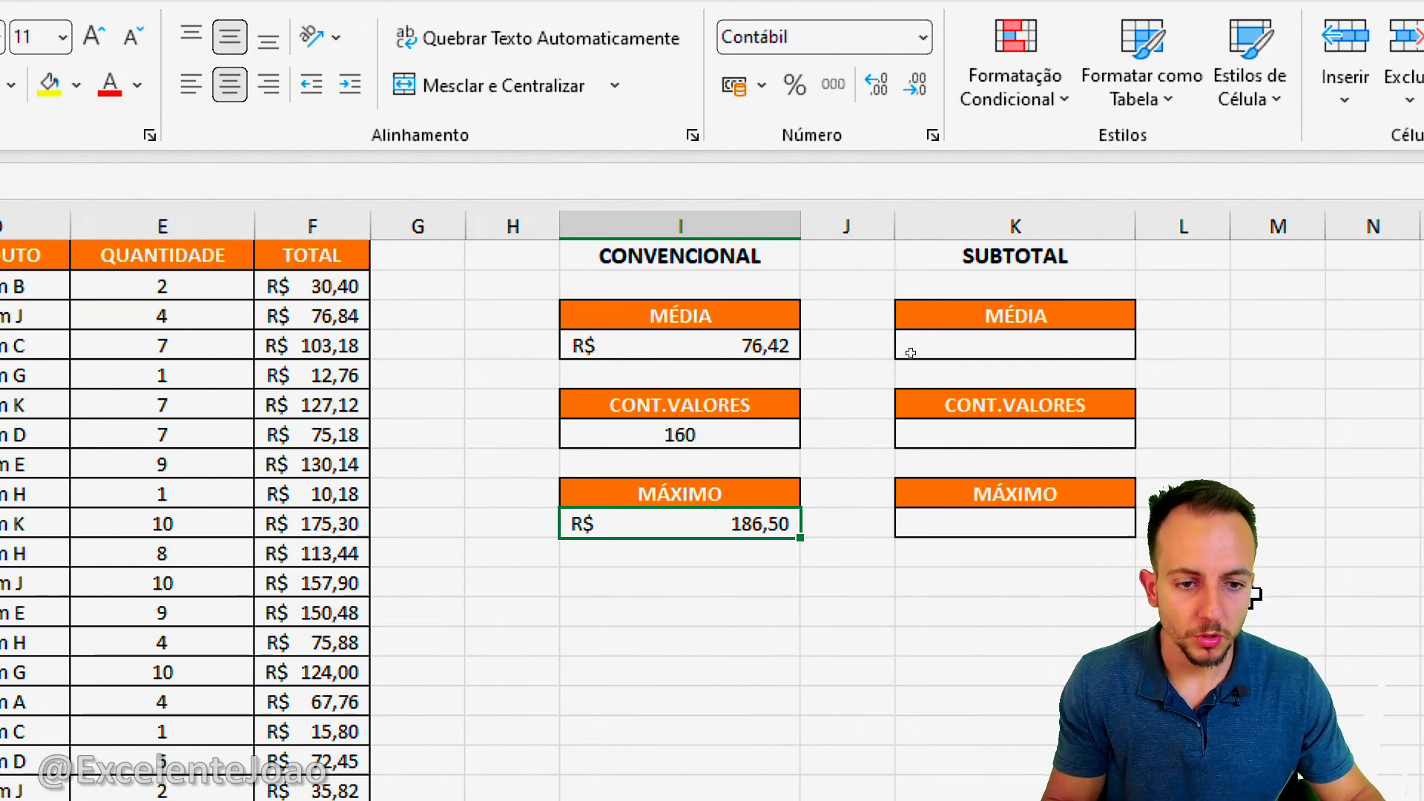
Enter a SUBTOTAL formula with function 1 (MÉDIA) over column F:F in K4 under SUBTOTAL and format it as accounting currency.
click(1090, 343)
text(=SUBTO)
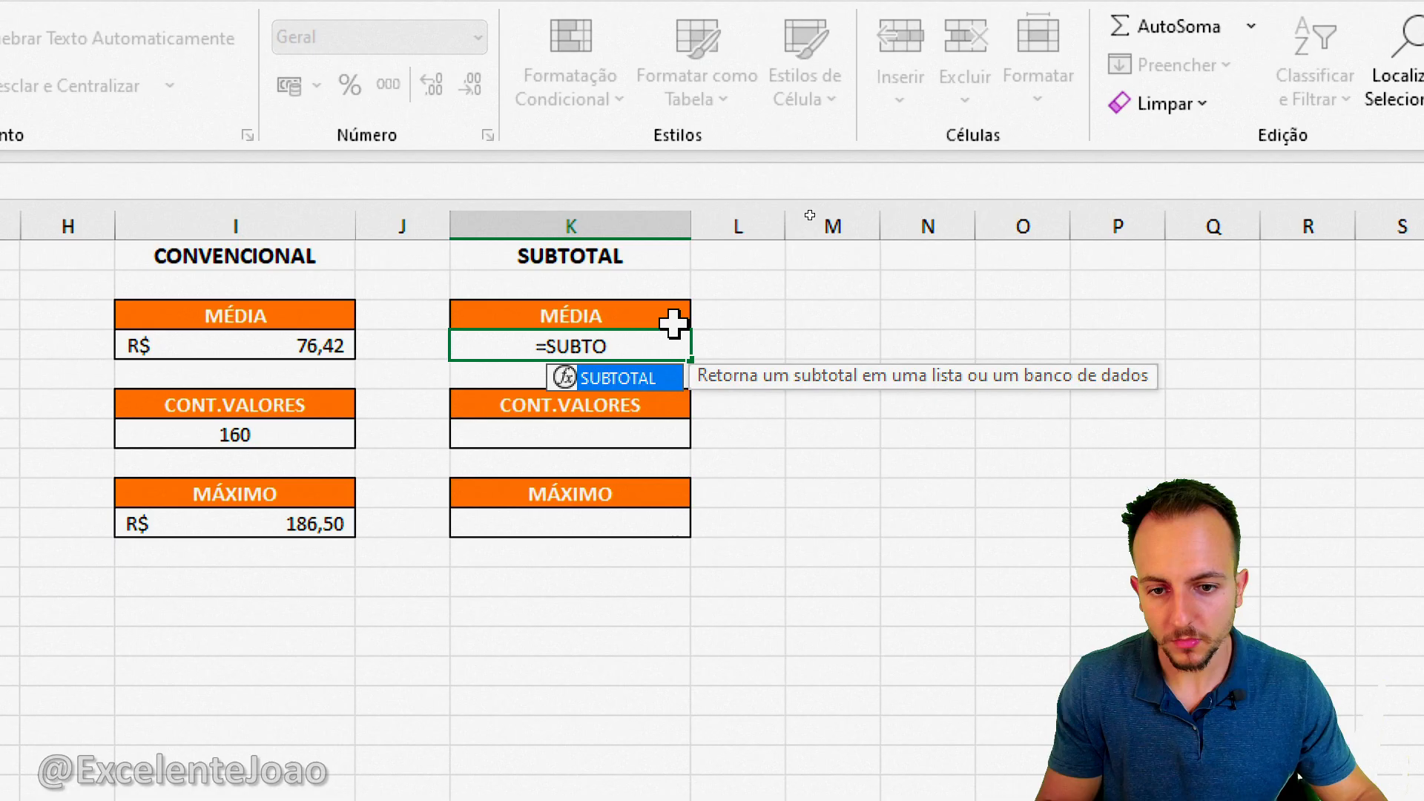
double_click(633, 376)
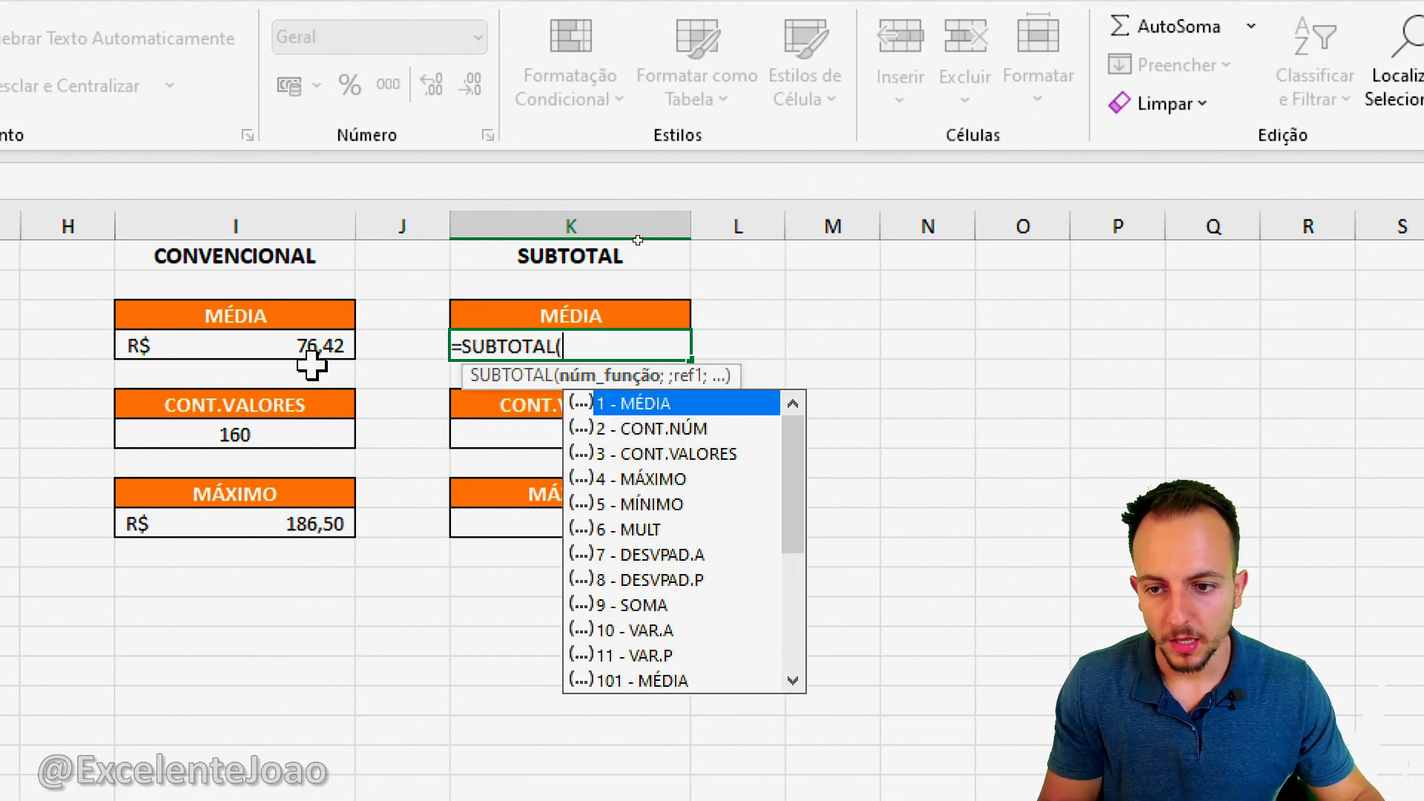
double_click(655, 404)
text(;)
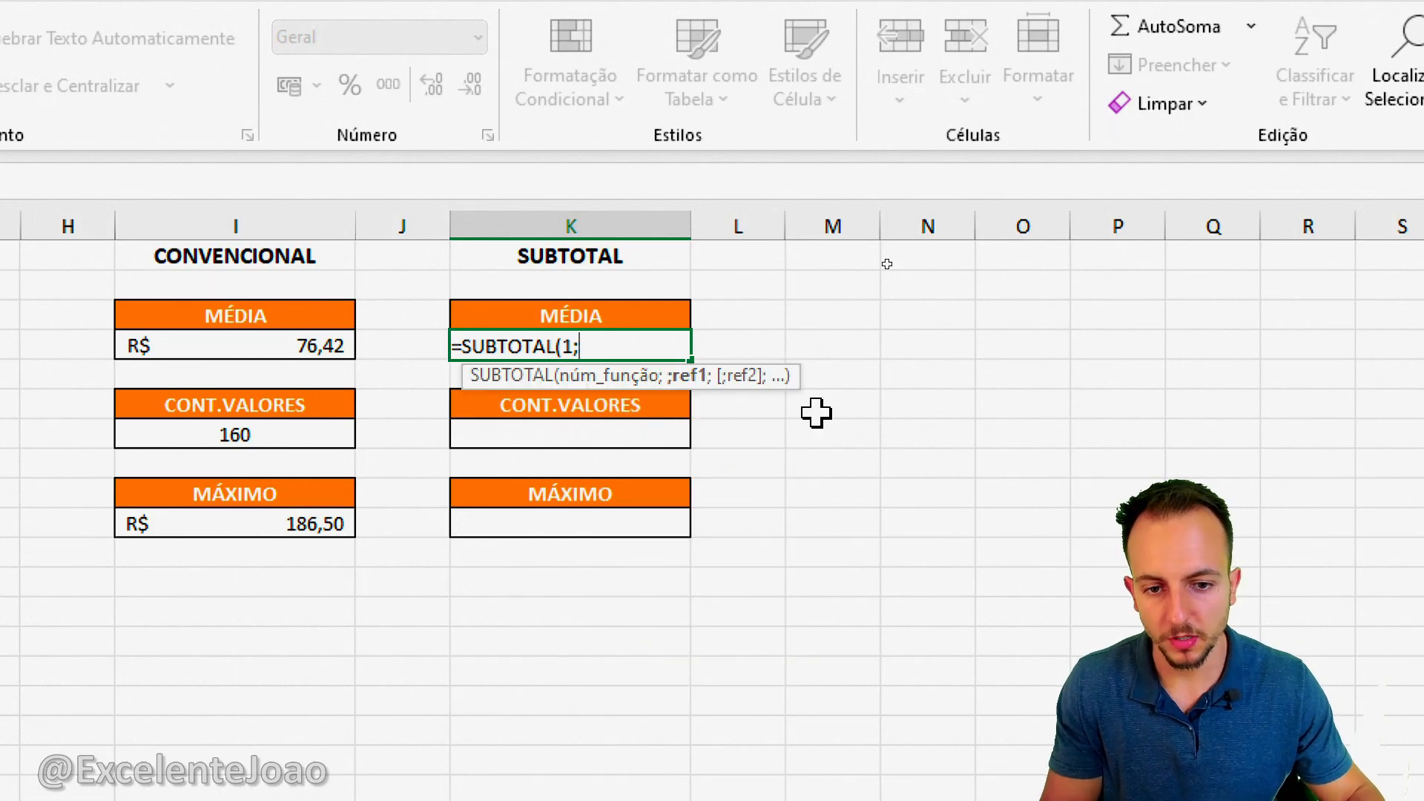
click(512, 226)
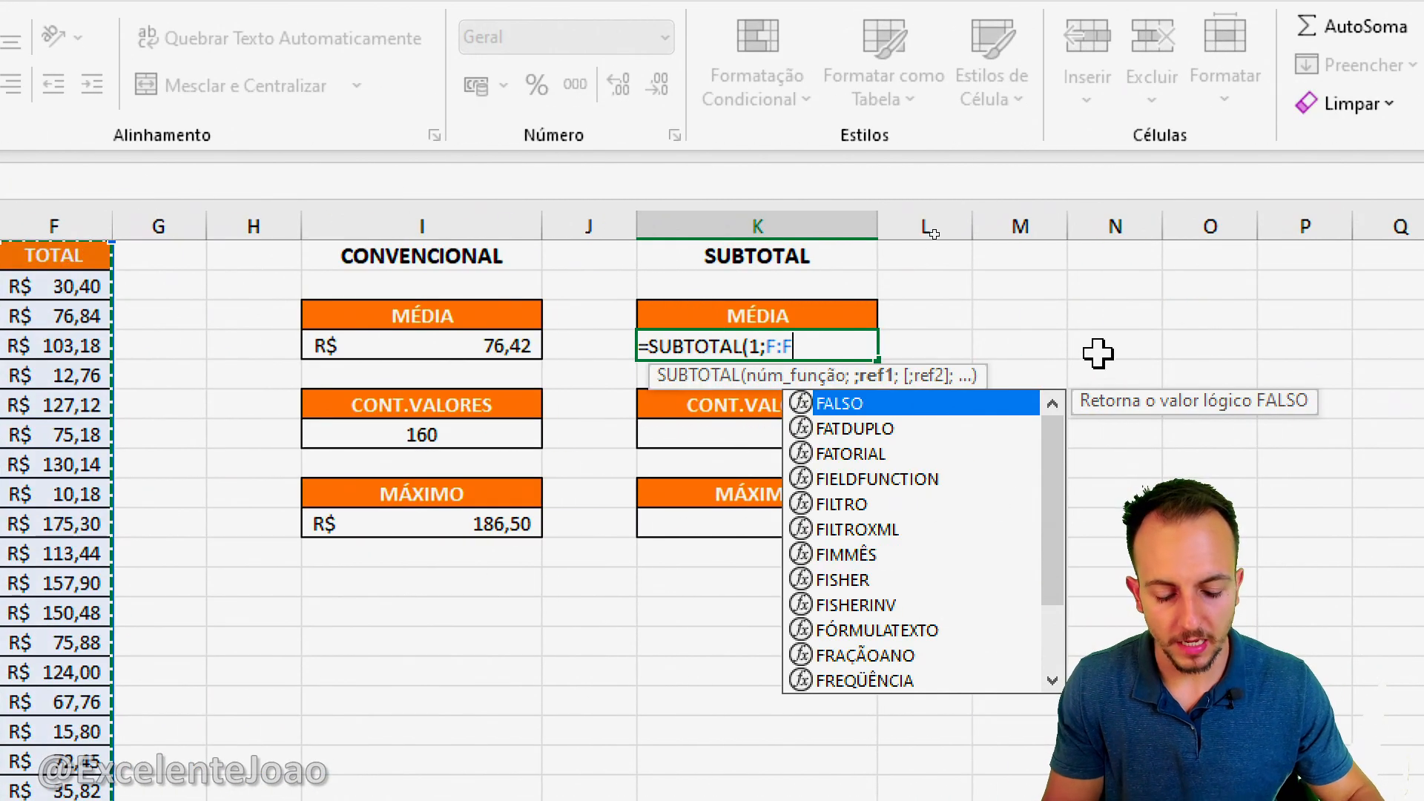
key(Return)
click(778, 341)
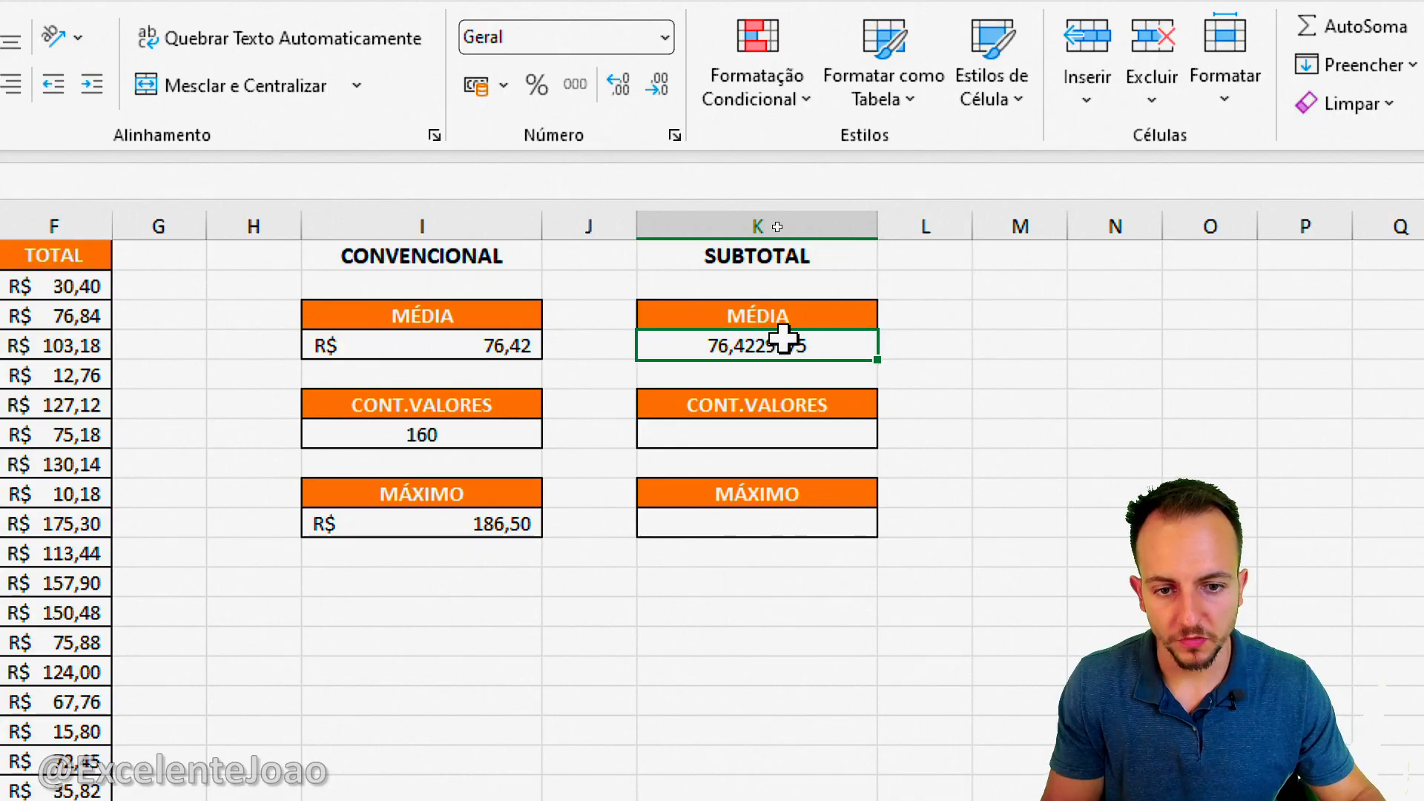
click(477, 86)
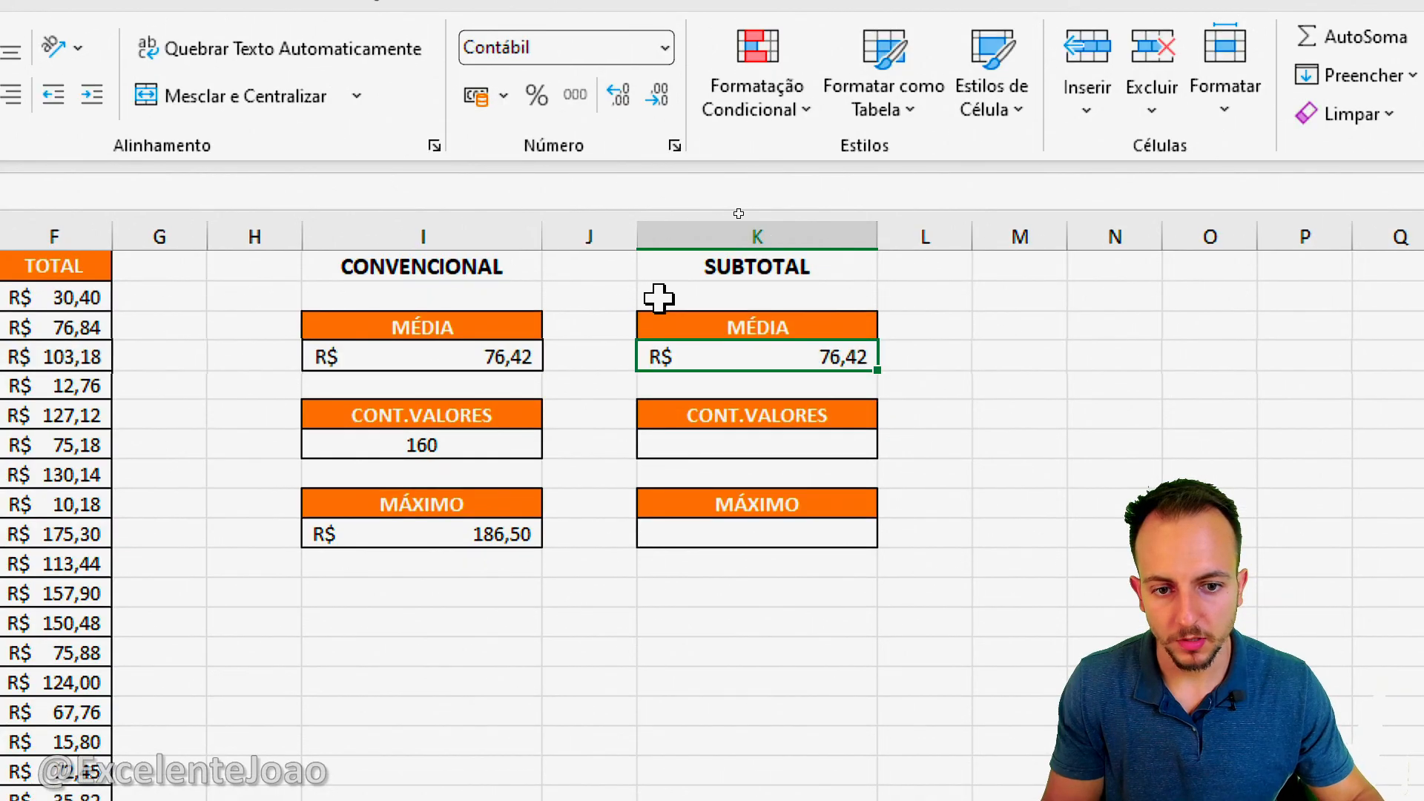
Enter a SUBTOTAL formula with function 3 (CONT.VALORES) over F2:F161 in K7 under SUBTOTAL.
click(709, 448)
text(=CONT)
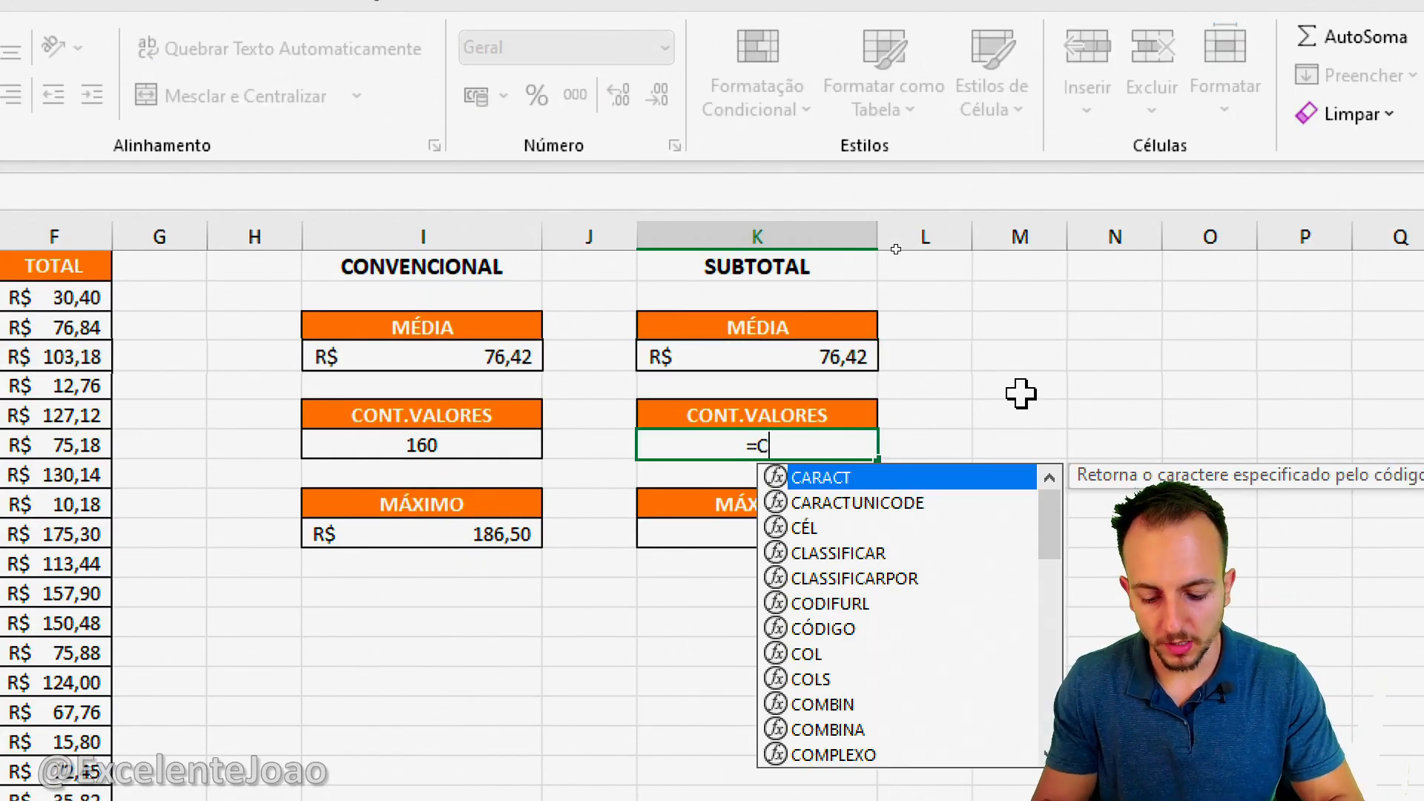
key(BackSpace)
key(BackSpace)
key(BackSpace)
key(BackSpace)
text(SUBTO)
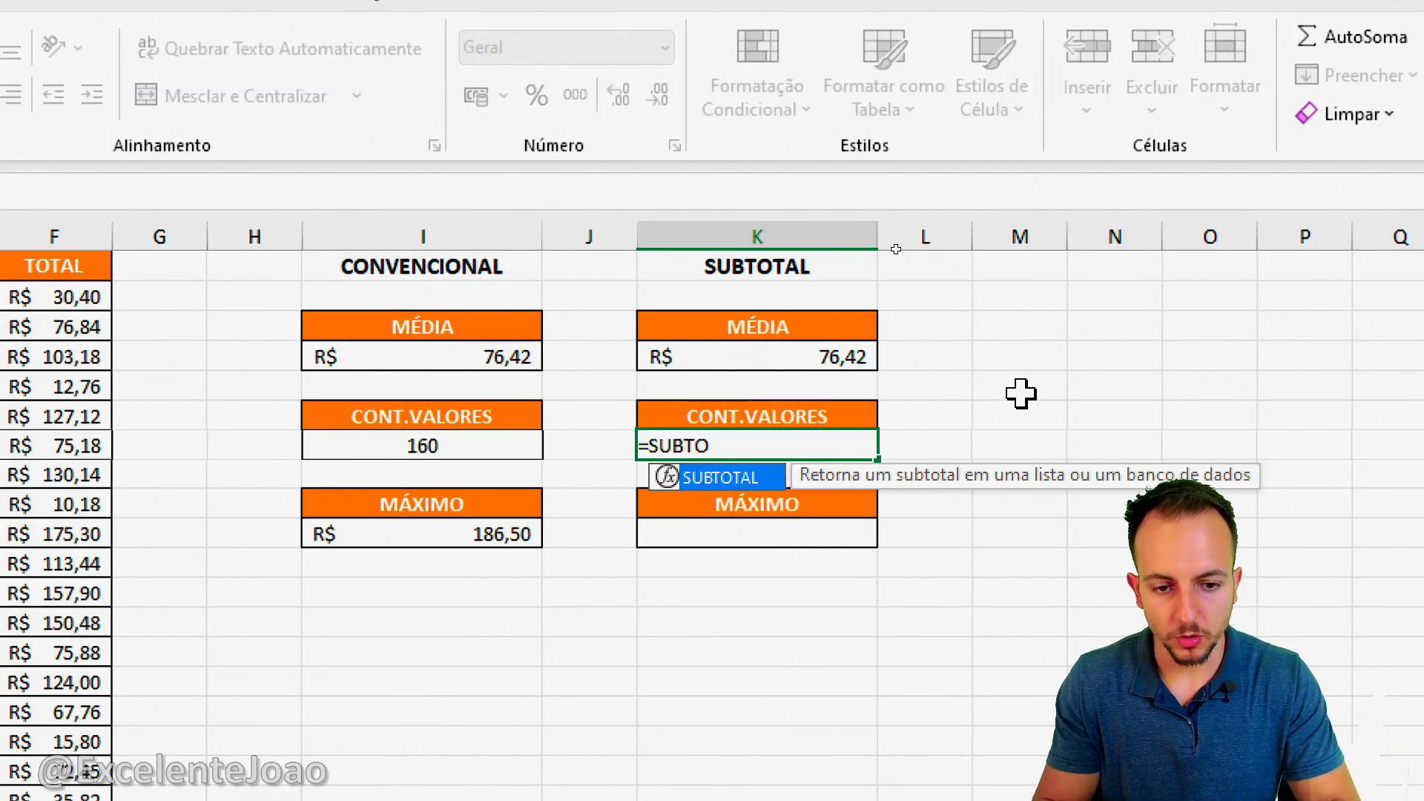
text(TAL()
click(859, 555)
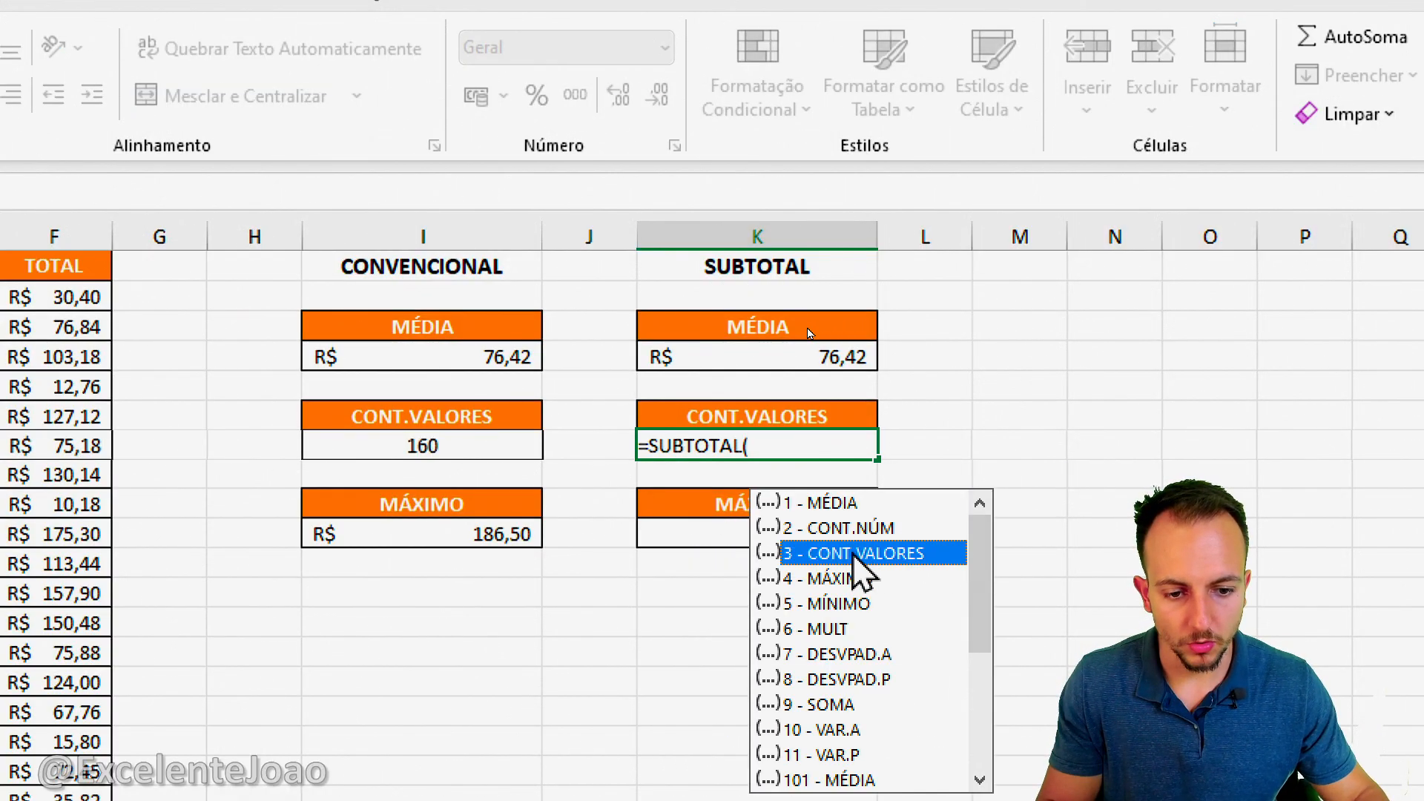
double_click(858, 556)
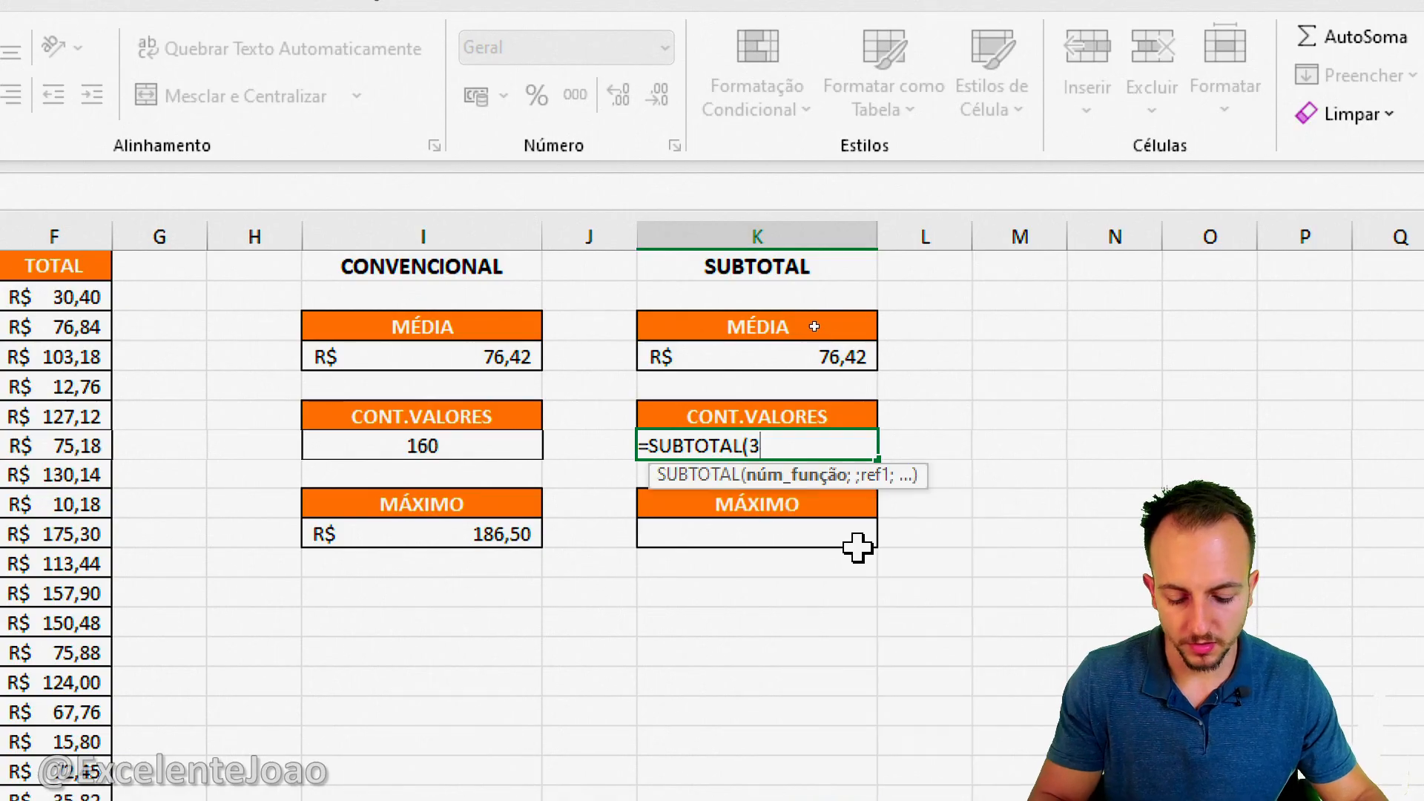
text(;)
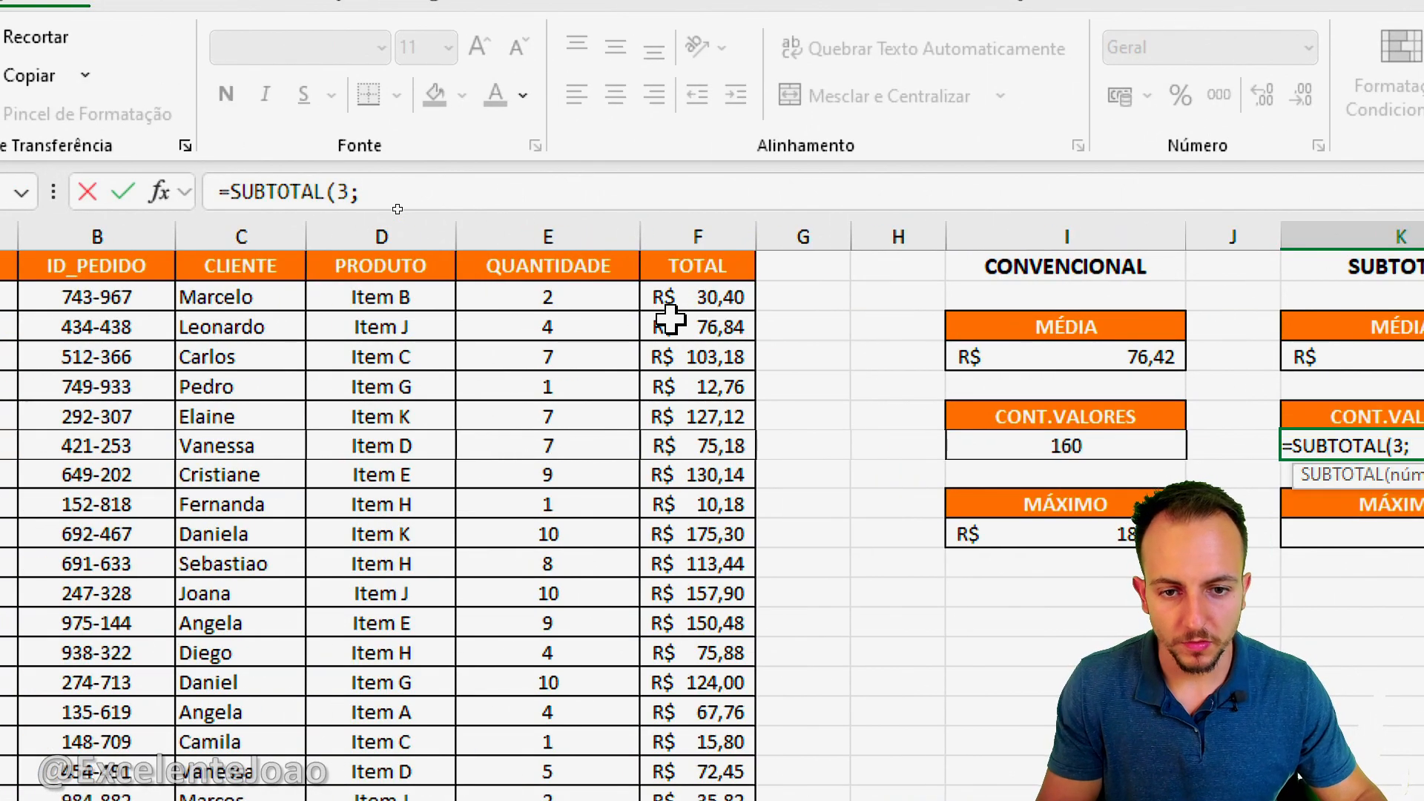
drag(670, 297, 632, 800)
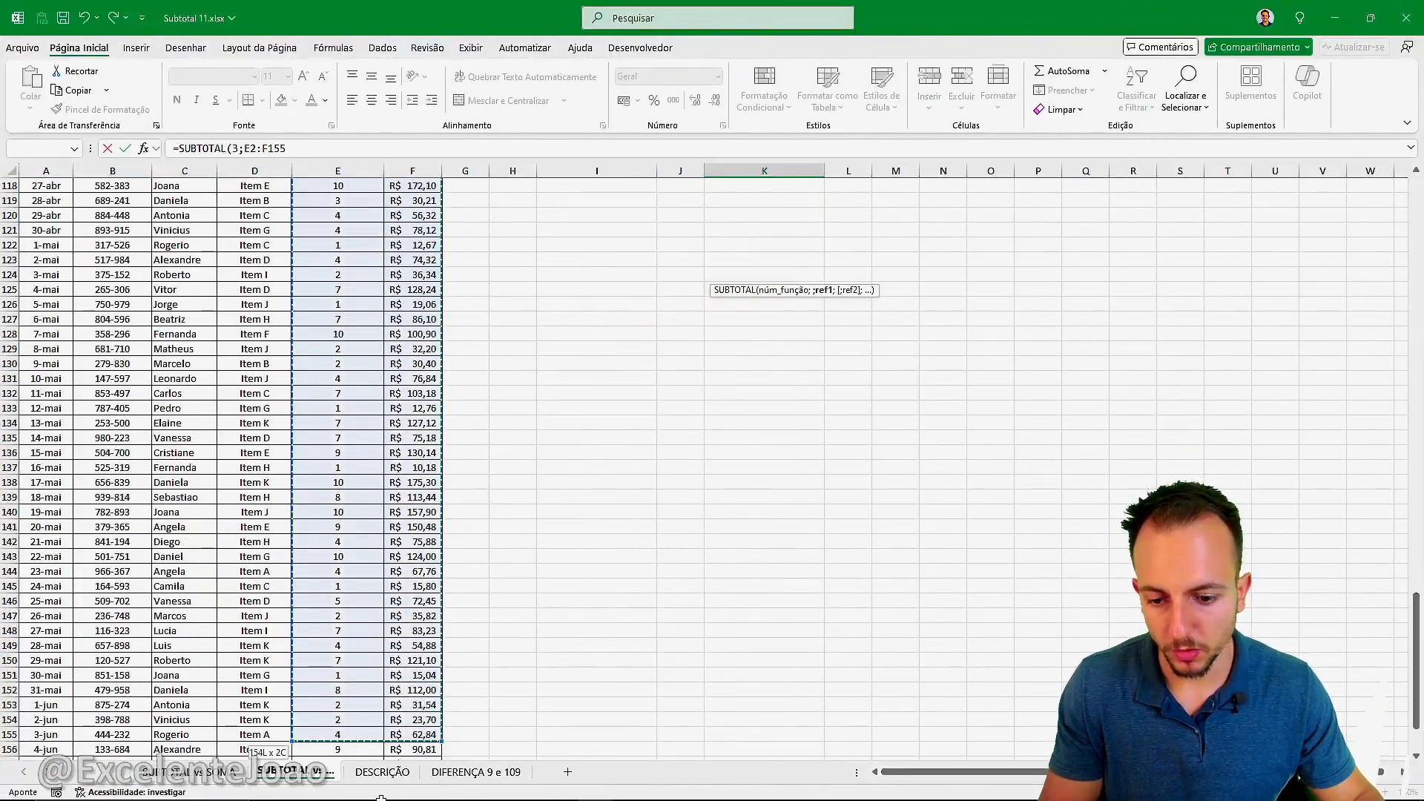
drag(381, 797, 423, 705)
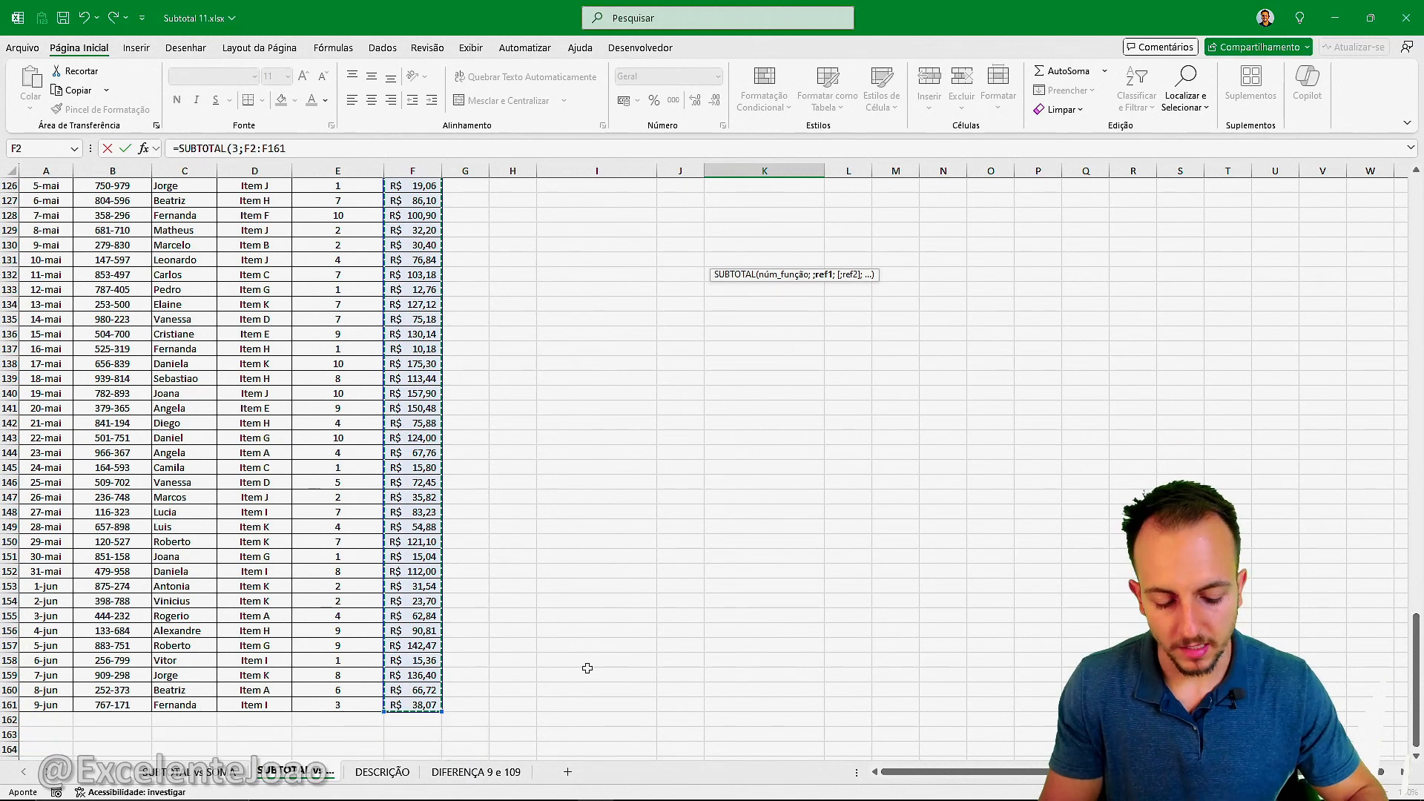
key(Return)
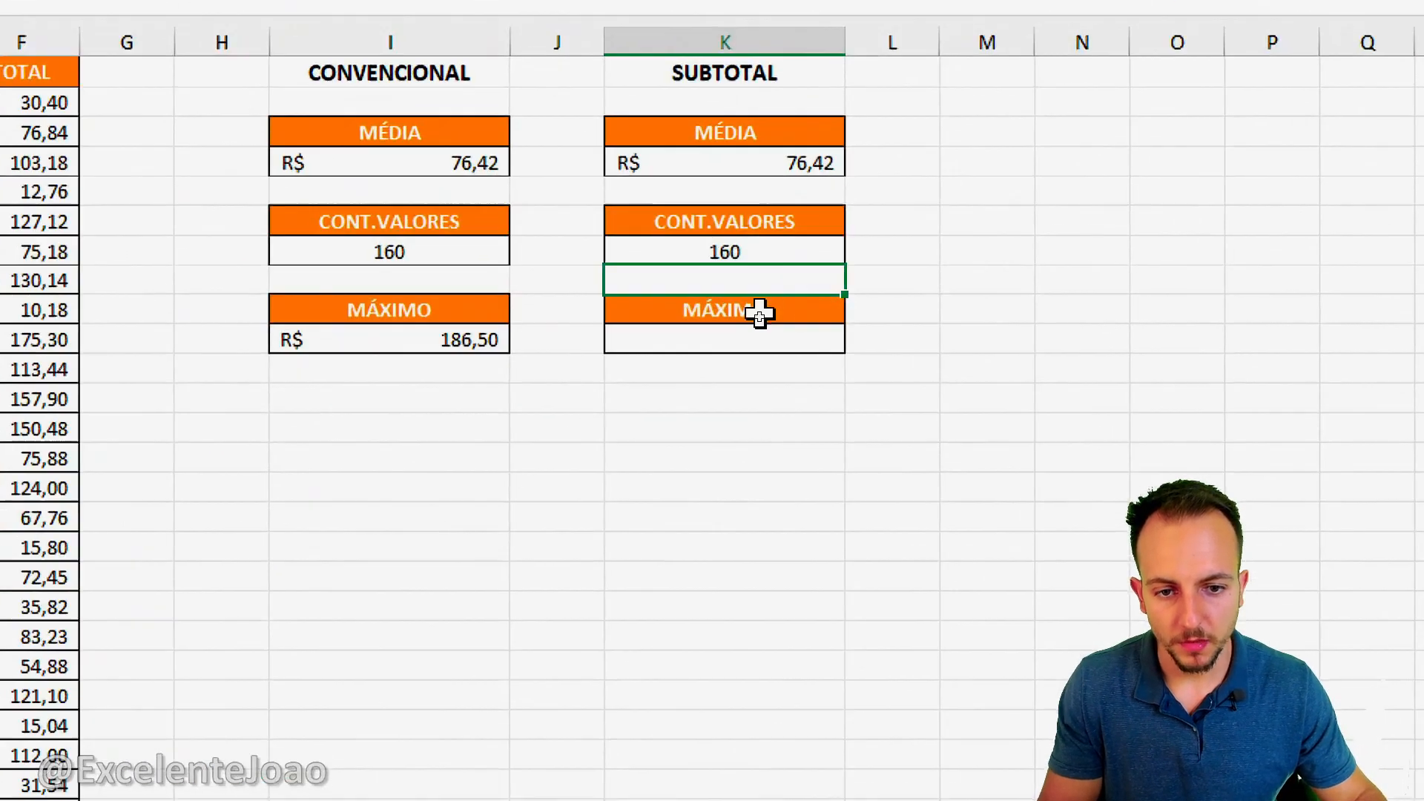
Enter a SUBTOTAL formula with function 4 (MÁXIMO) over column F:F in K10 under SUBTOTAL and format it as accounting currency.
click(801, 324)
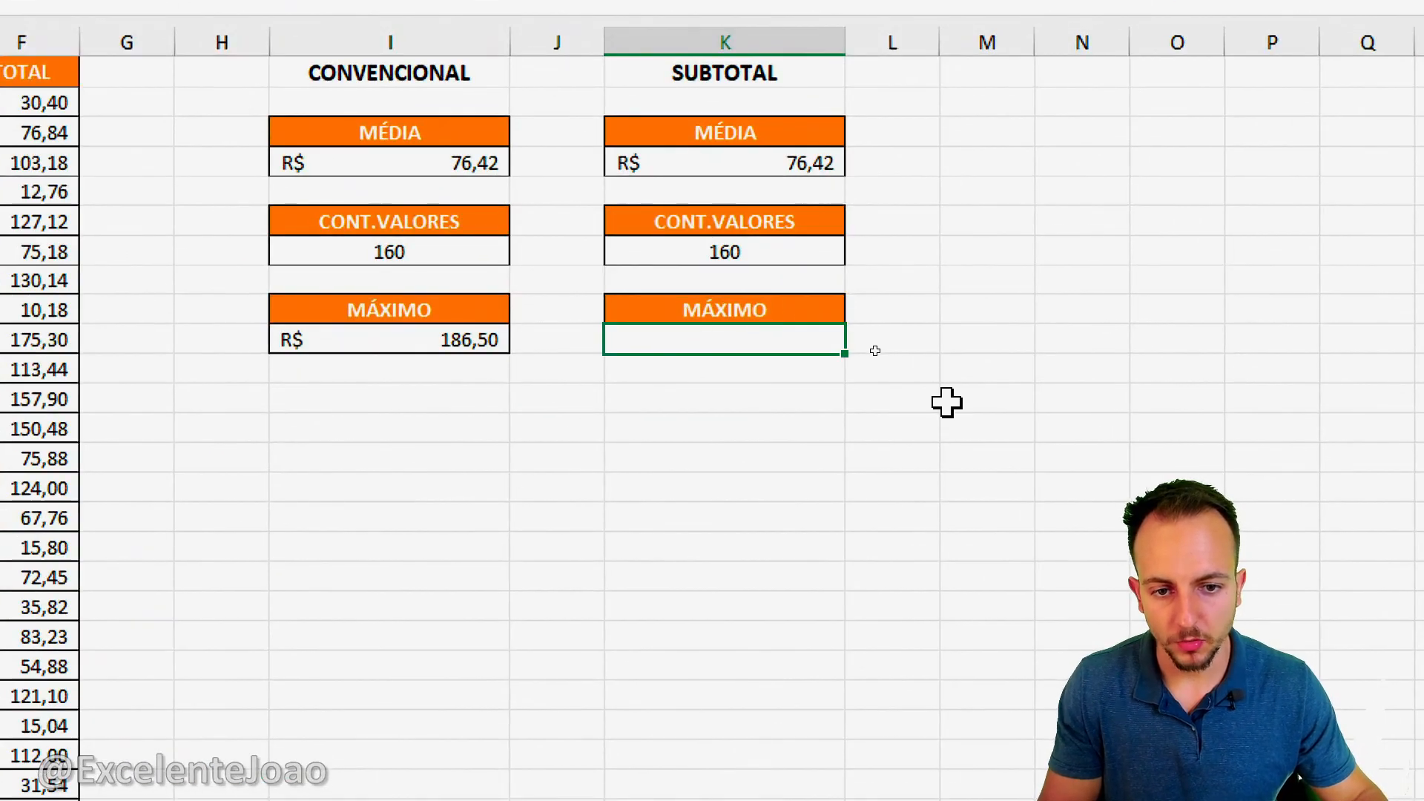
text(=SUBT)
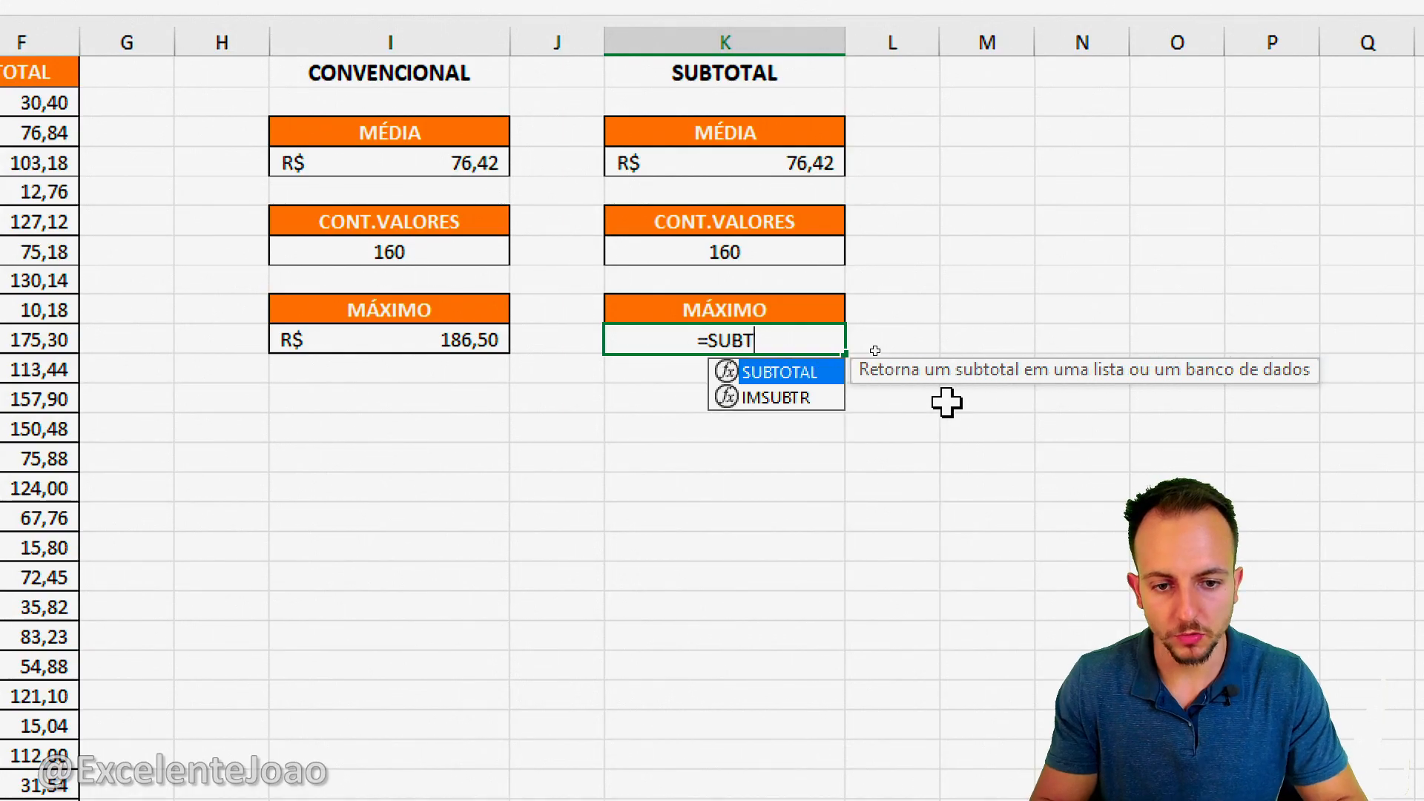
key(Tab)
click(805, 475)
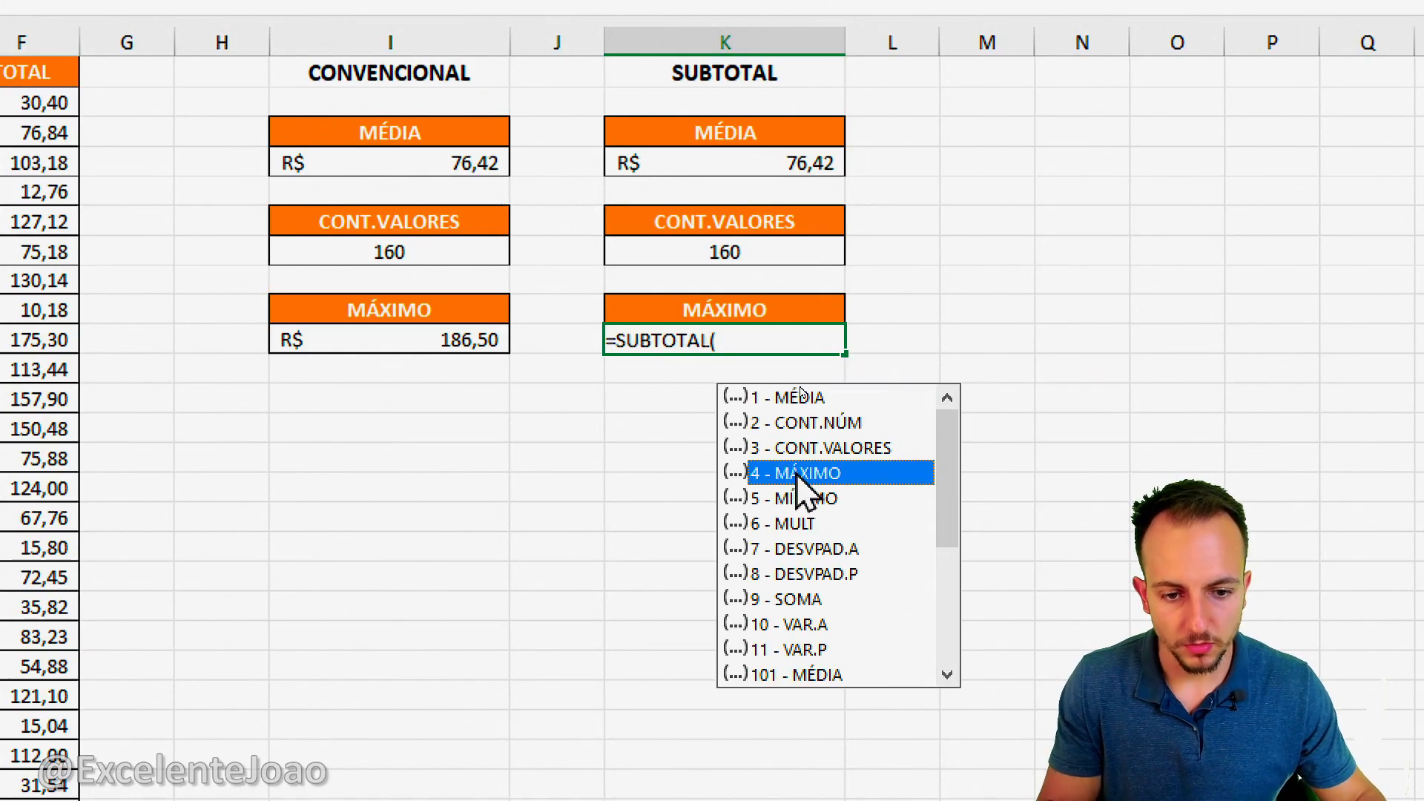
double_click(801, 474)
text(;)
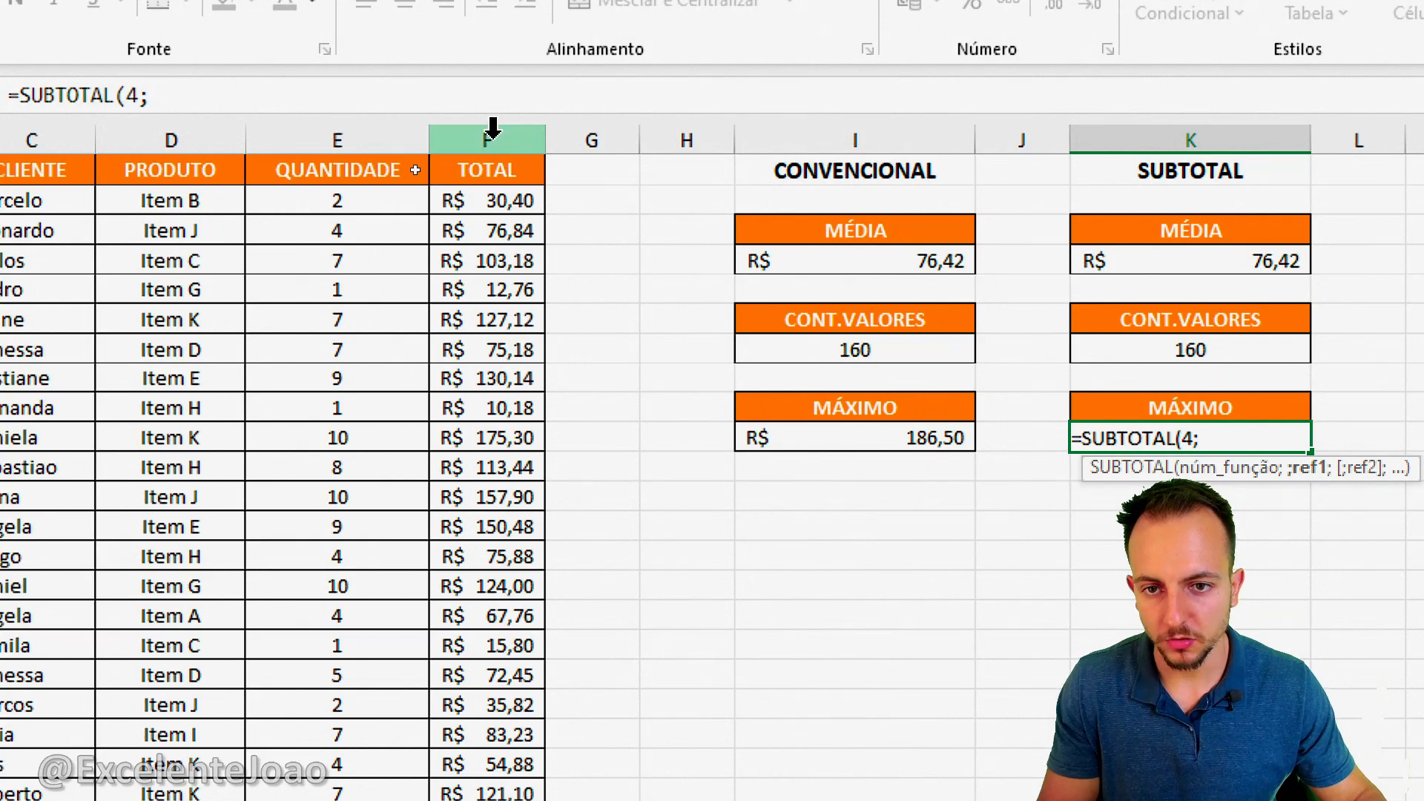
click(493, 134)
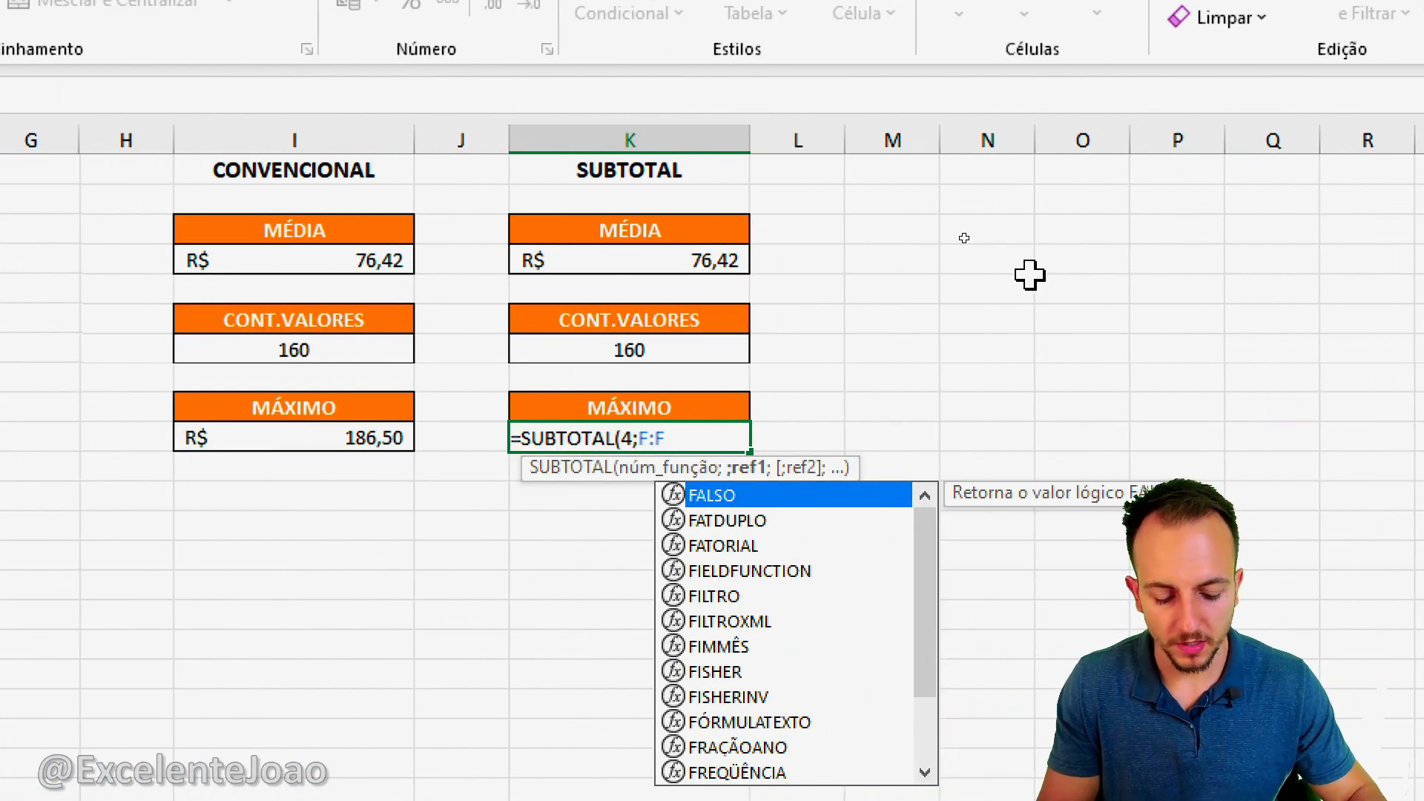
key(Return)
click(625, 437)
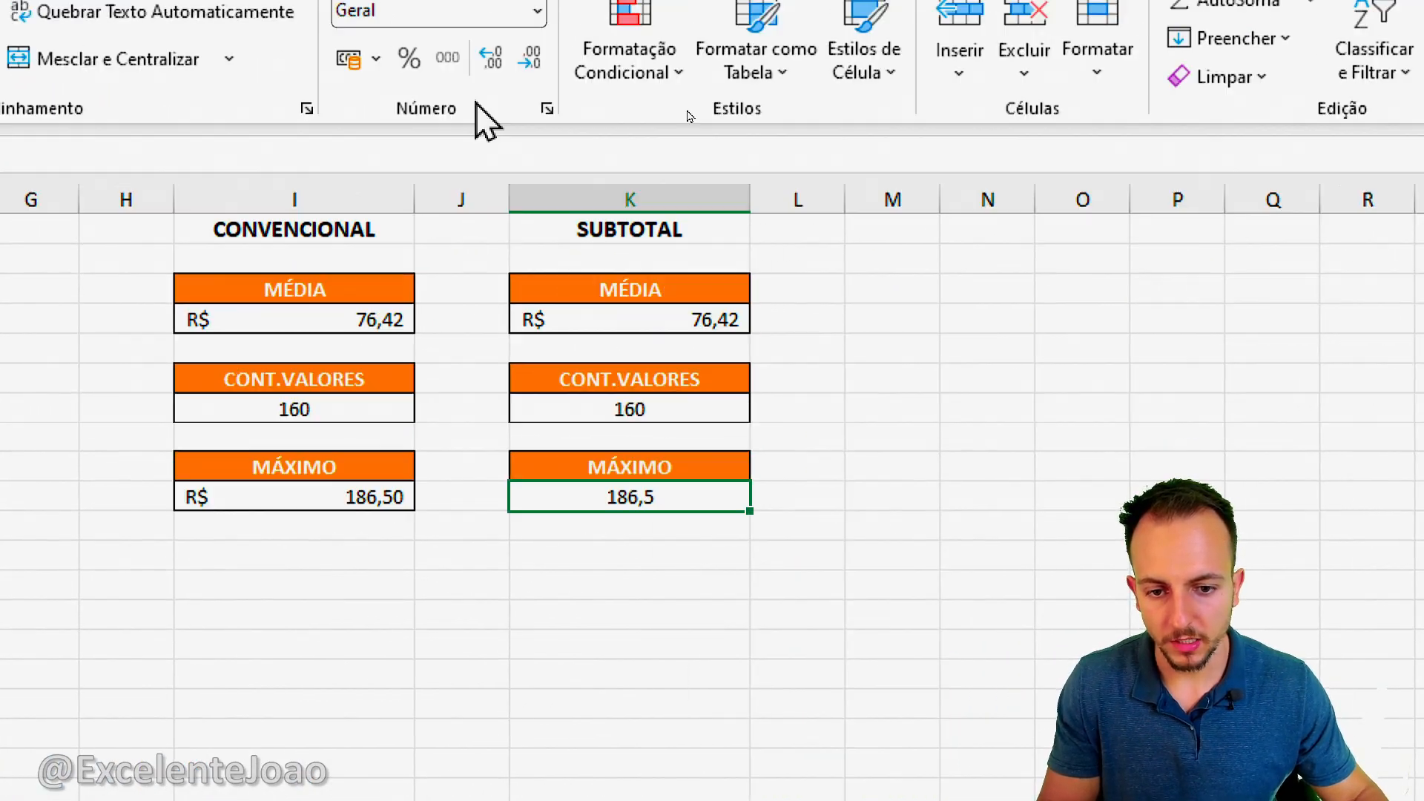
click(349, 3)
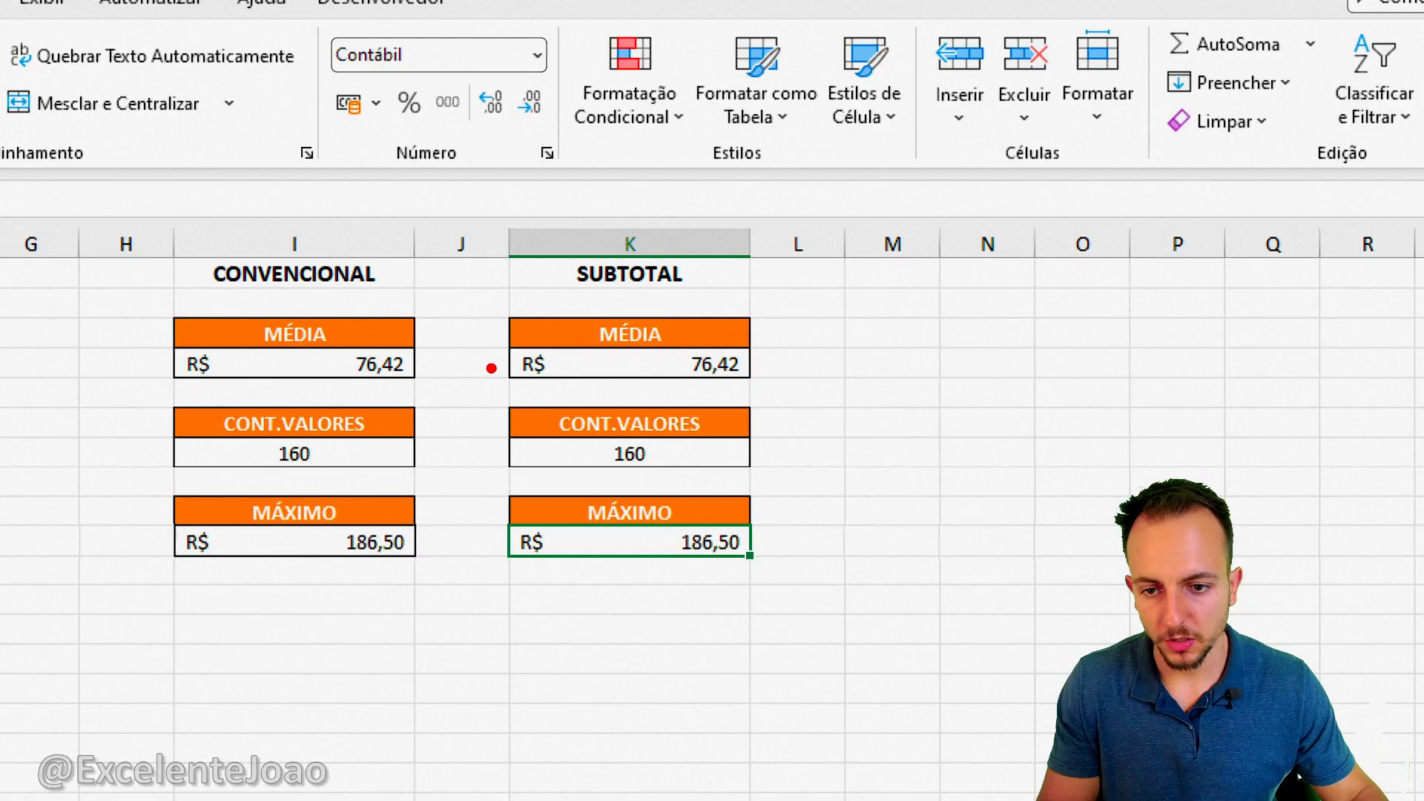
drag(411, 363, 546, 363)
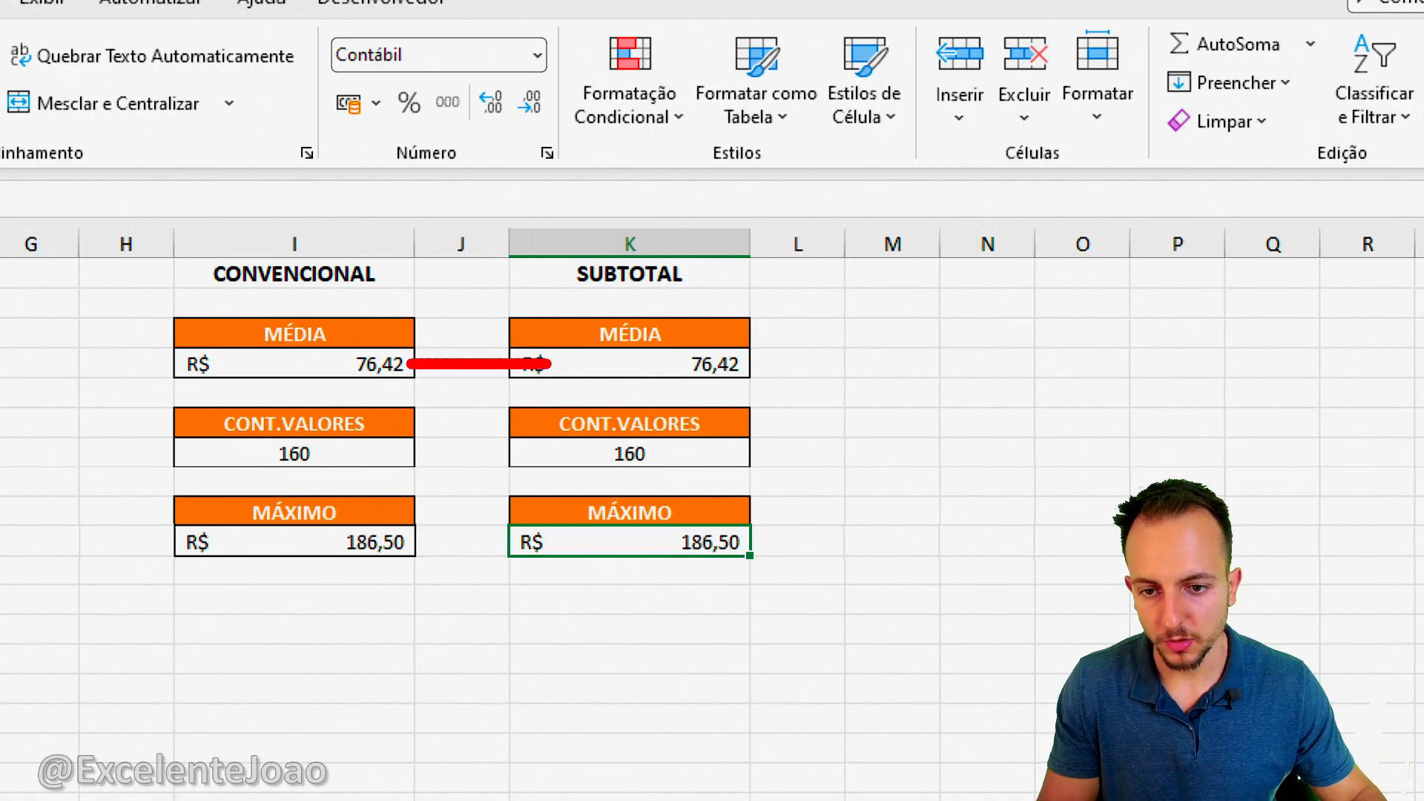
drag(404, 445, 548, 445)
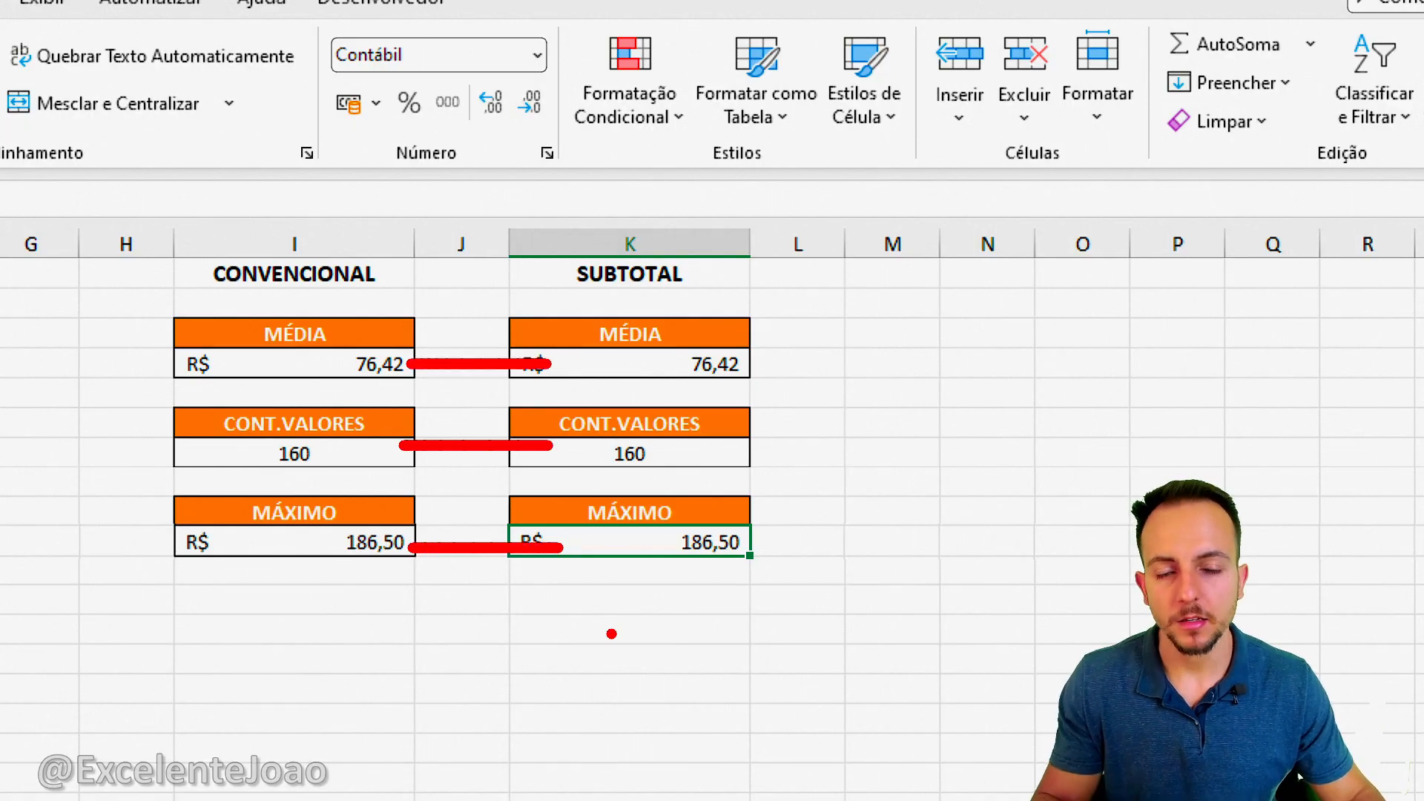
key(Escape)
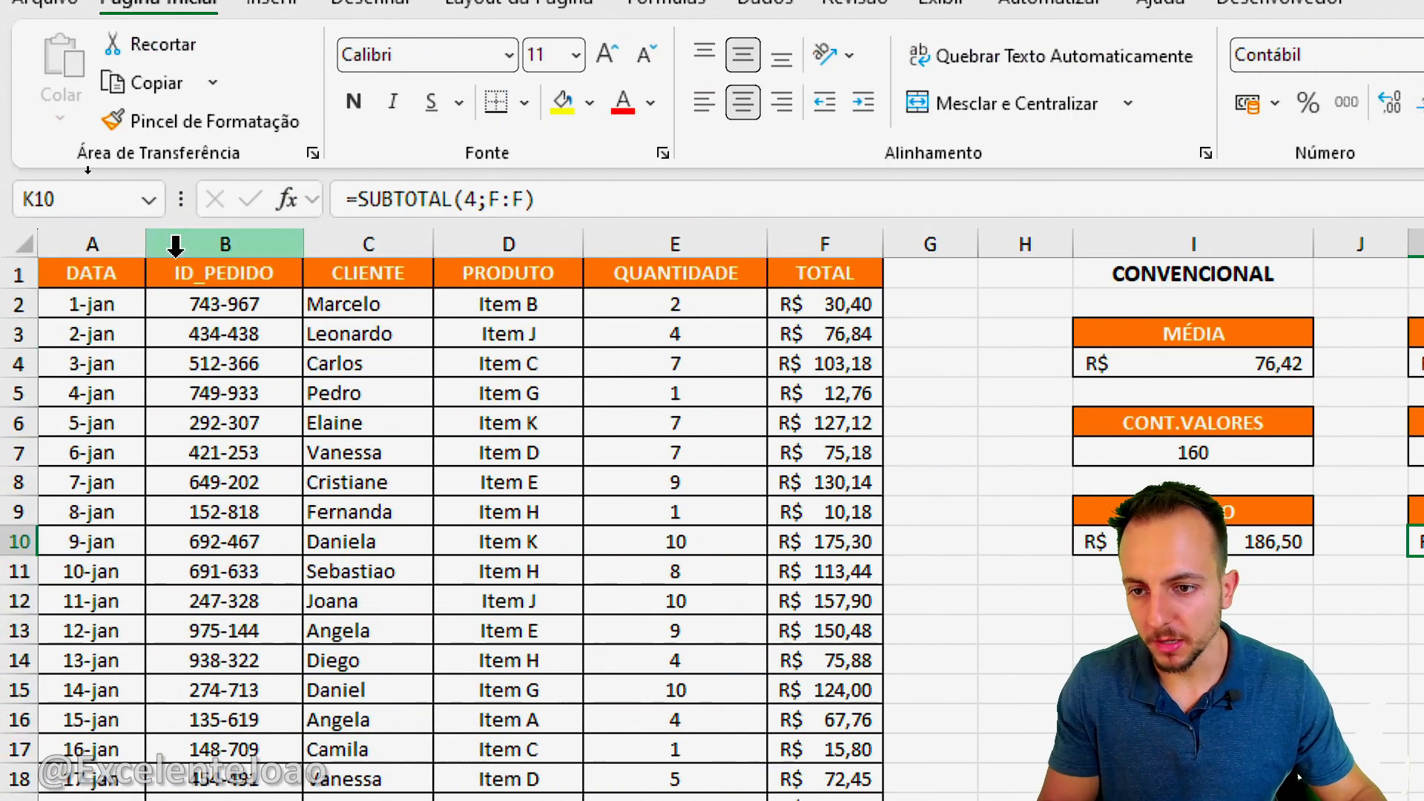
Add filters to the order table's header row and filter the DATA column to show only janeiro.
click(83, 277)
key(ctrl+shift+l)
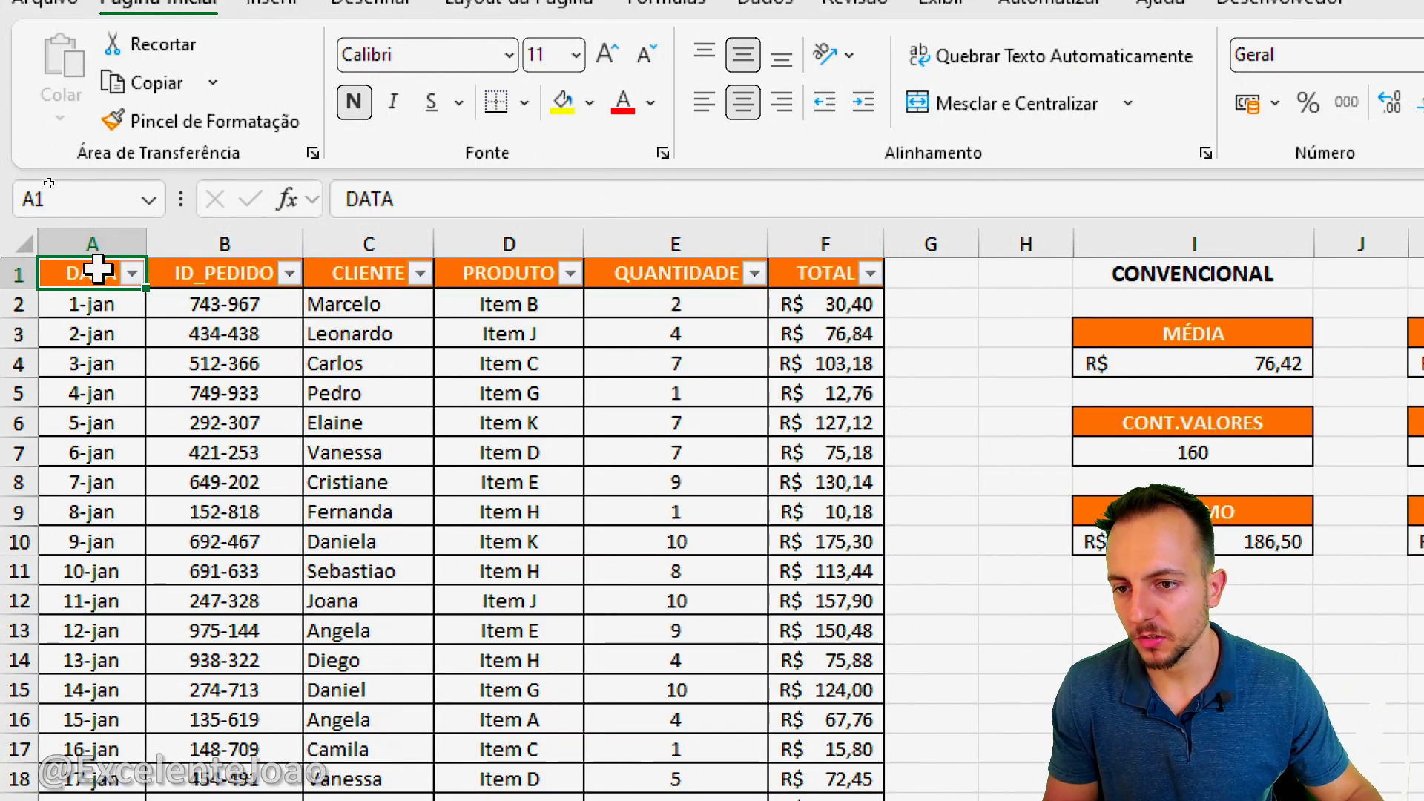
click(134, 275)
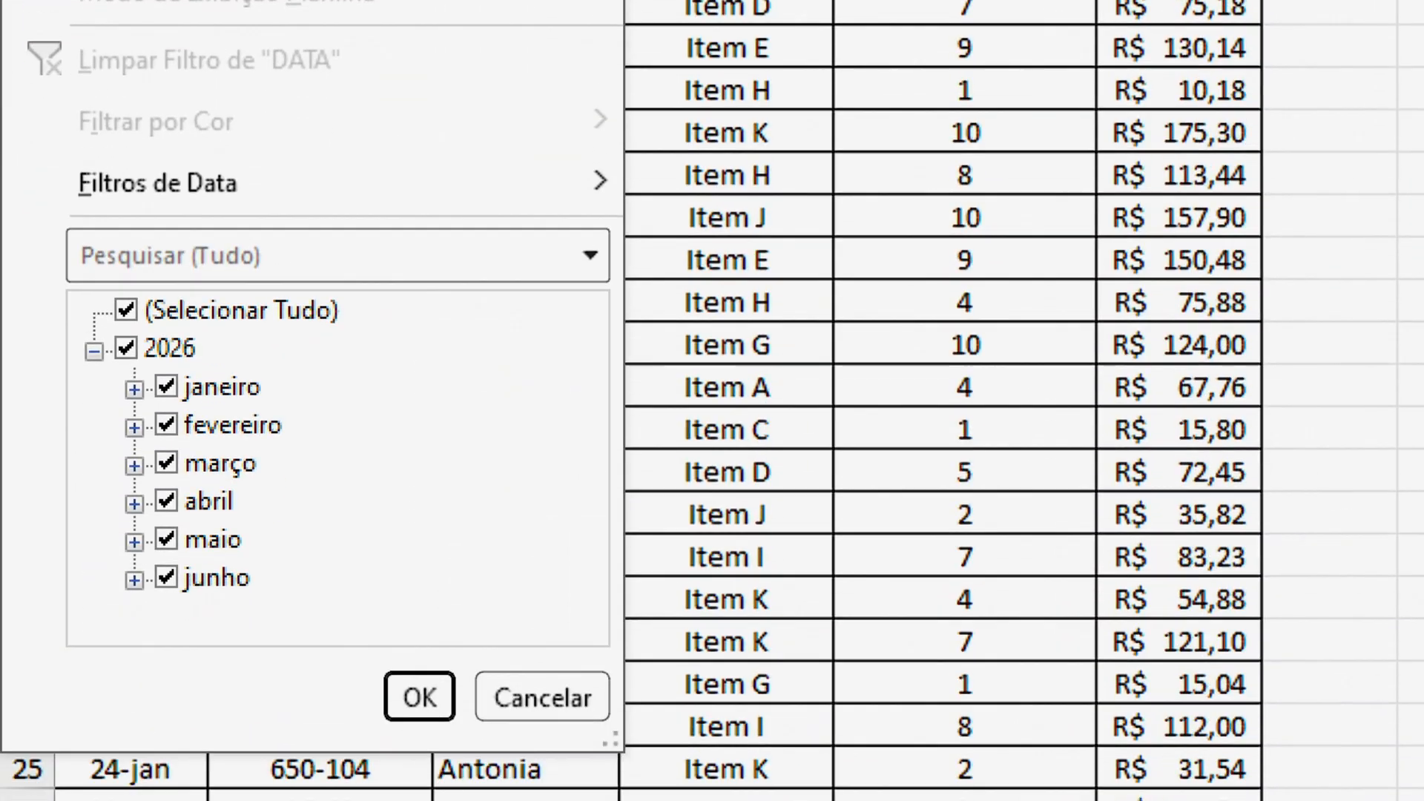
click(126, 310)
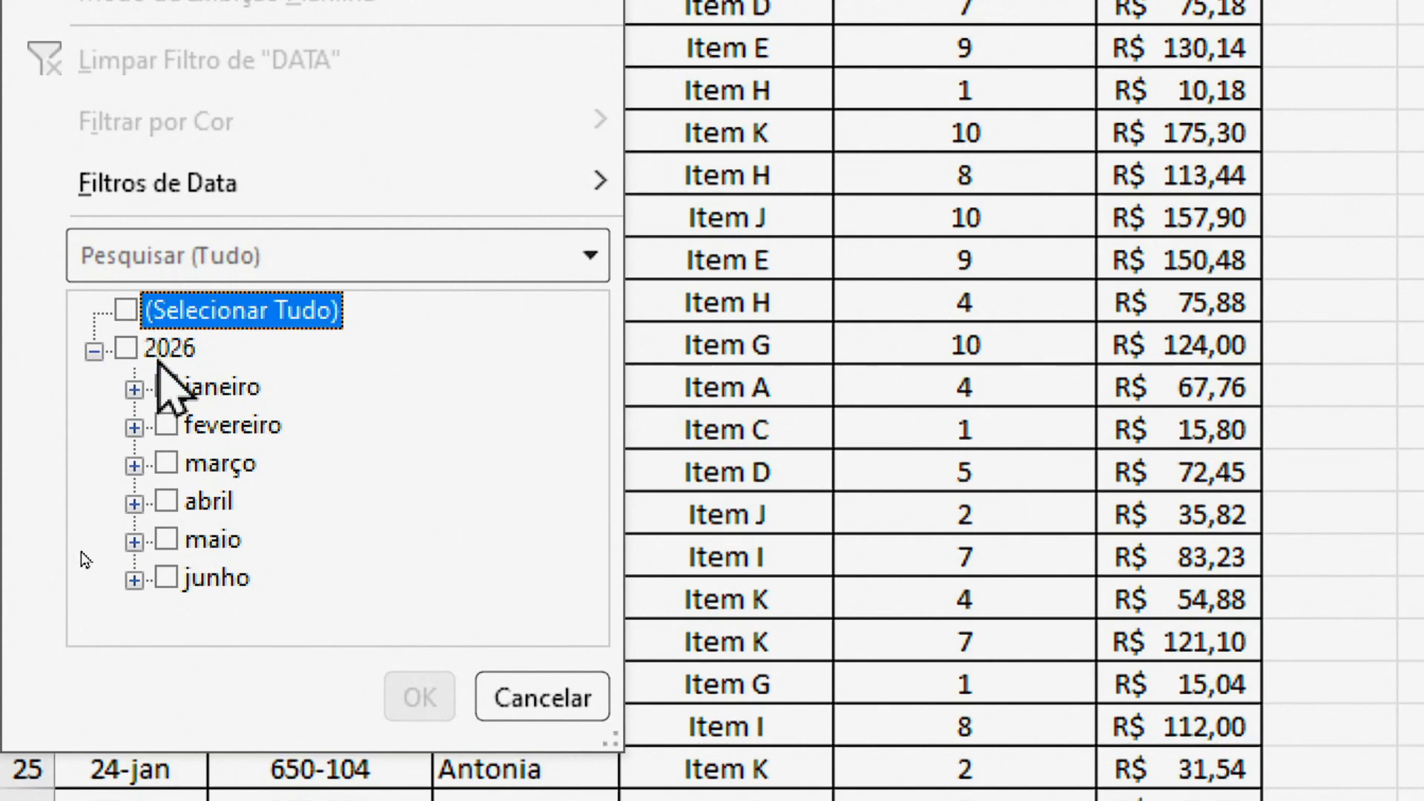
click(167, 387)
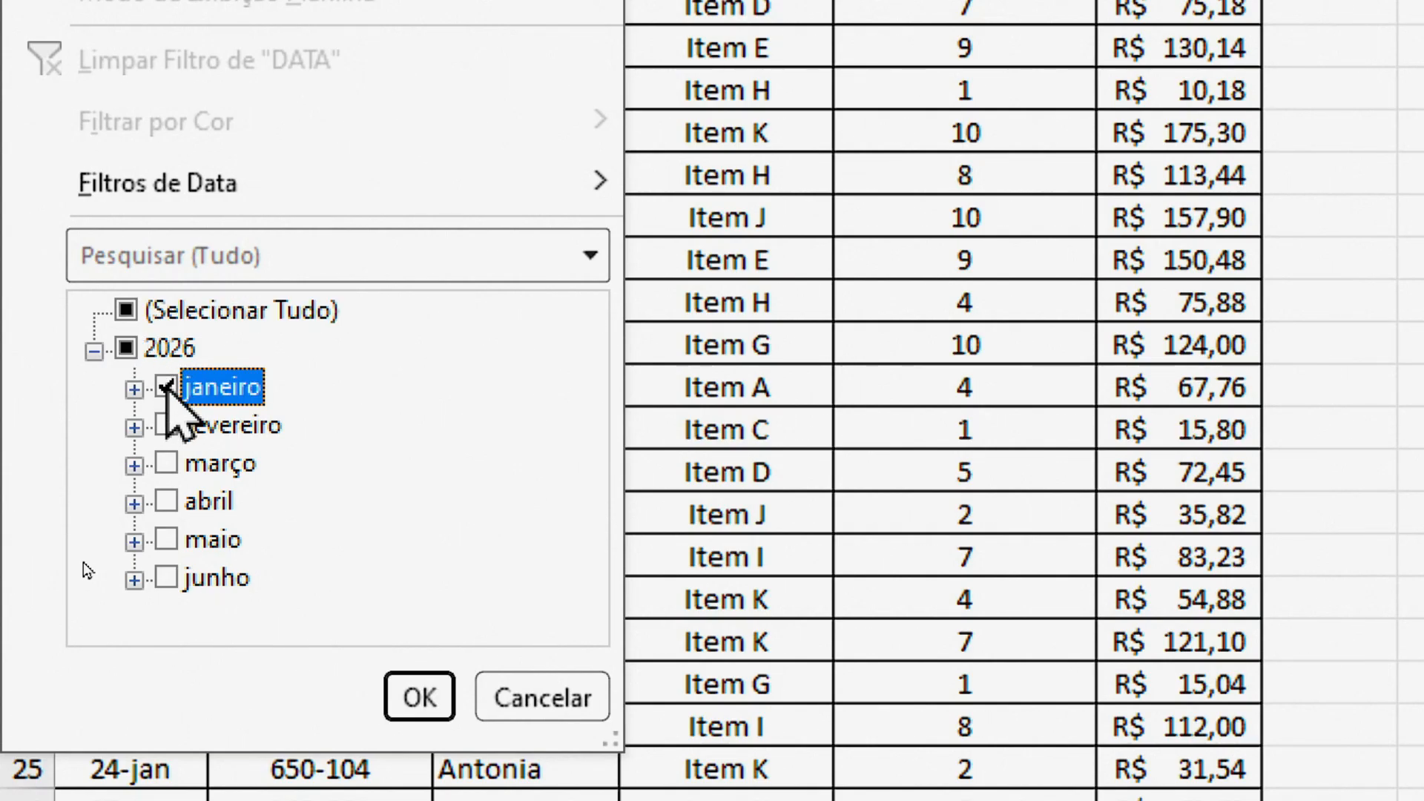
click(418, 696)
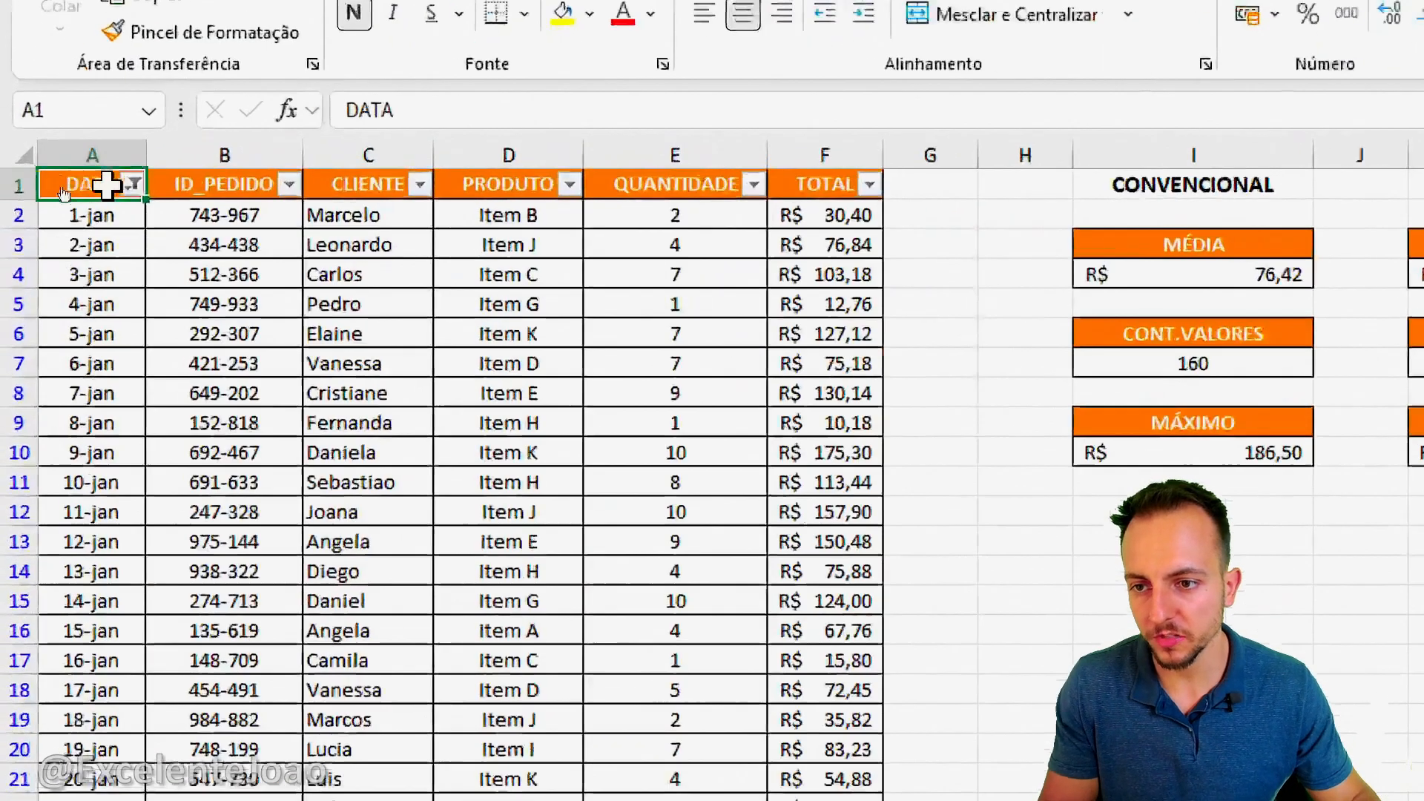
Clear the DATA column's filter and go through the DESCRIÇÃO sheet to the DIFERENÇA 9 e 109 sheet.
click(66, 184)
click(71, 293)
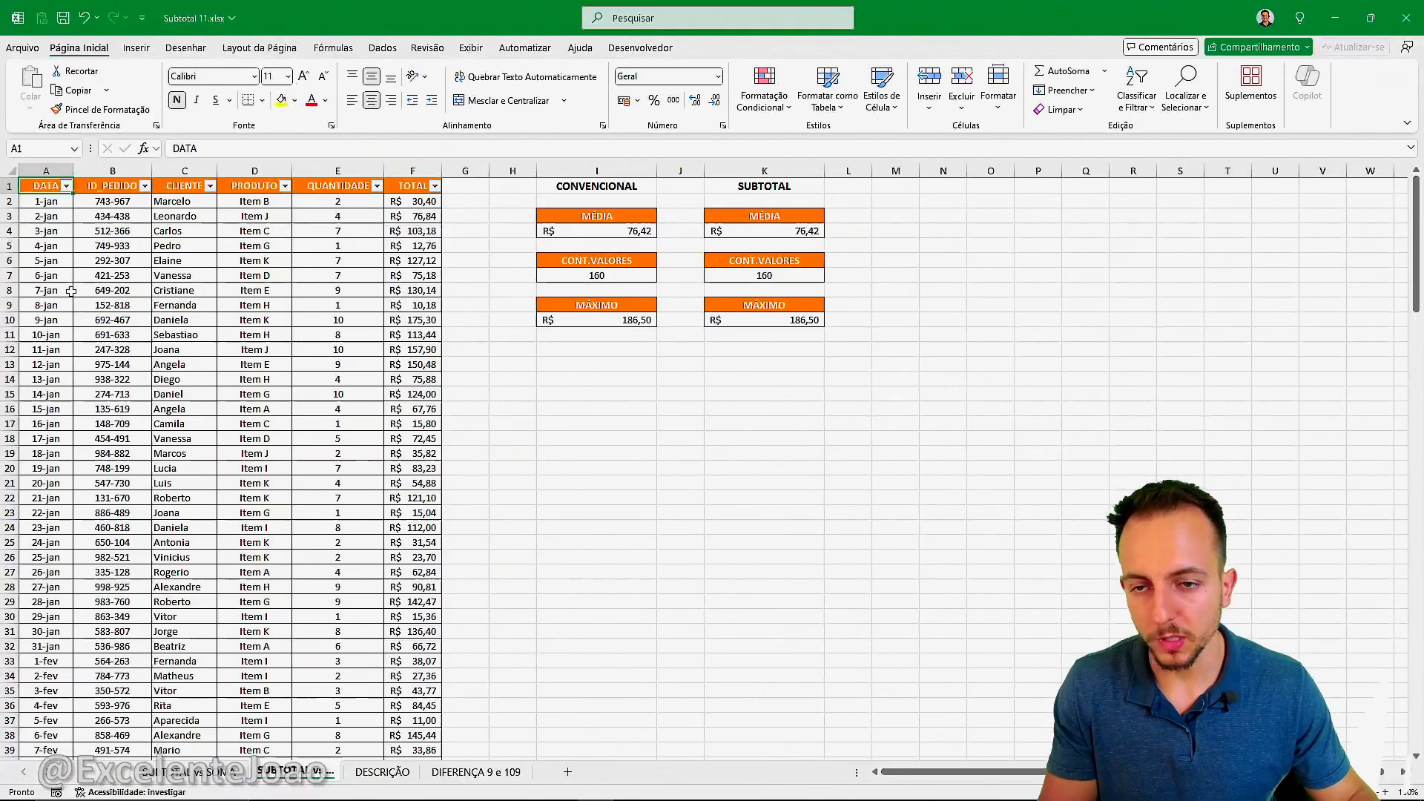
click(383, 772)
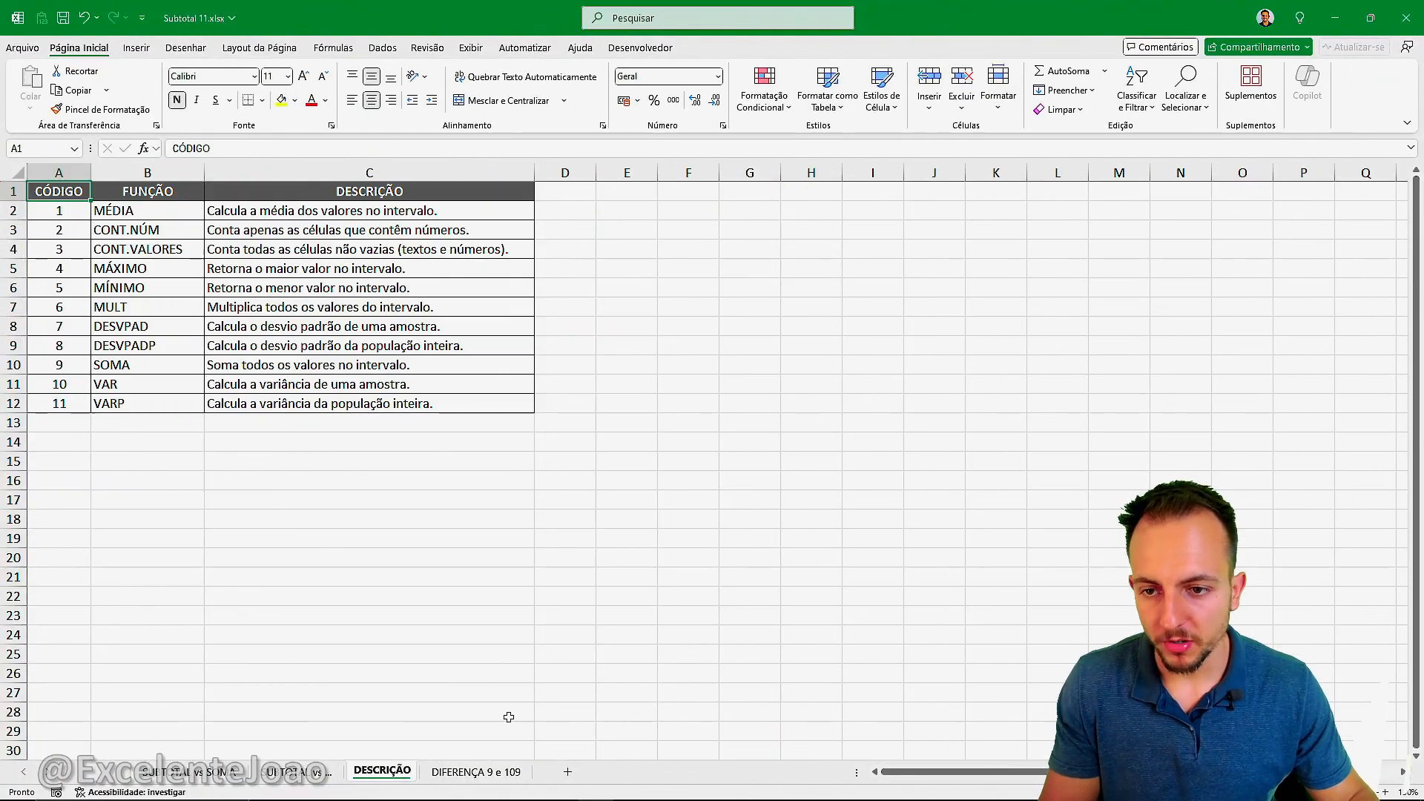
click(469, 771)
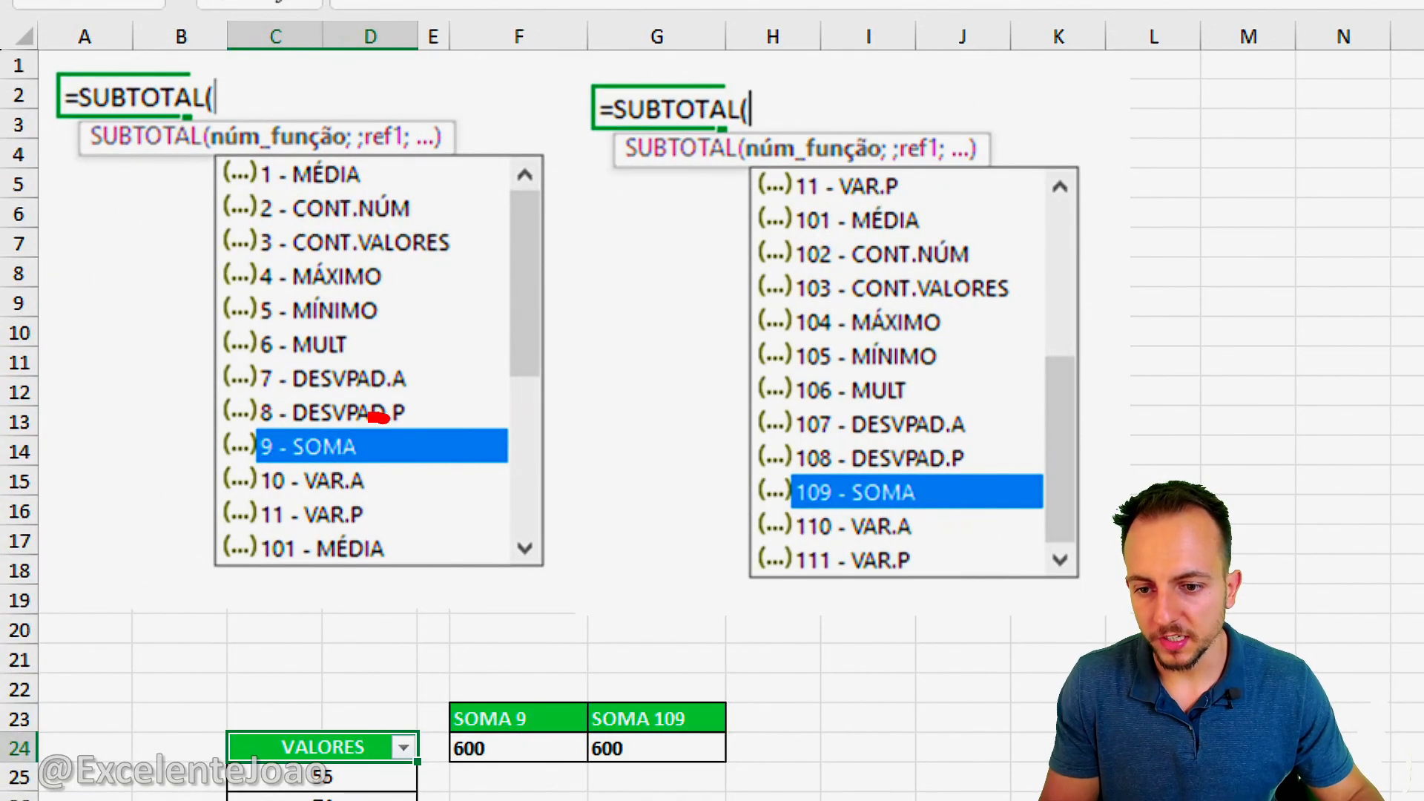
Compare the 9 - SOMA and 109 - SOMA codes in the two pictured SUBTOTAL function lists.
mouse_move(378, 417)
mouse_down()
mouse_move(400, 506)
mouse_move(422, 405)
mouse_up()
mouse_move(901, 442)
mouse_down()
mouse_move(957, 552)
mouse_move(955, 434)
mouse_up()
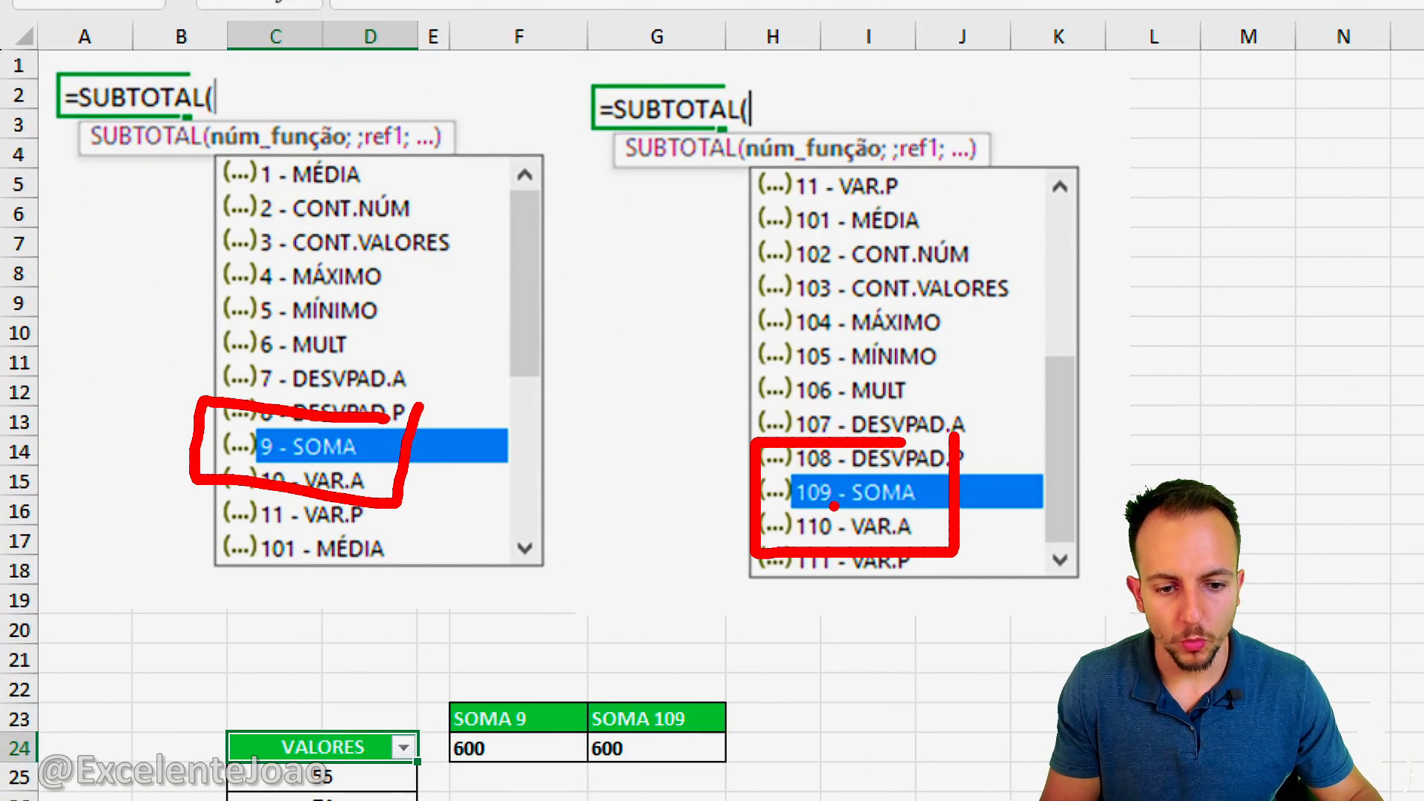
mouse_move(949, 507)
mouse_down()
mouse_move(693, 509)
mouse_move(684, 394)
mouse_up()
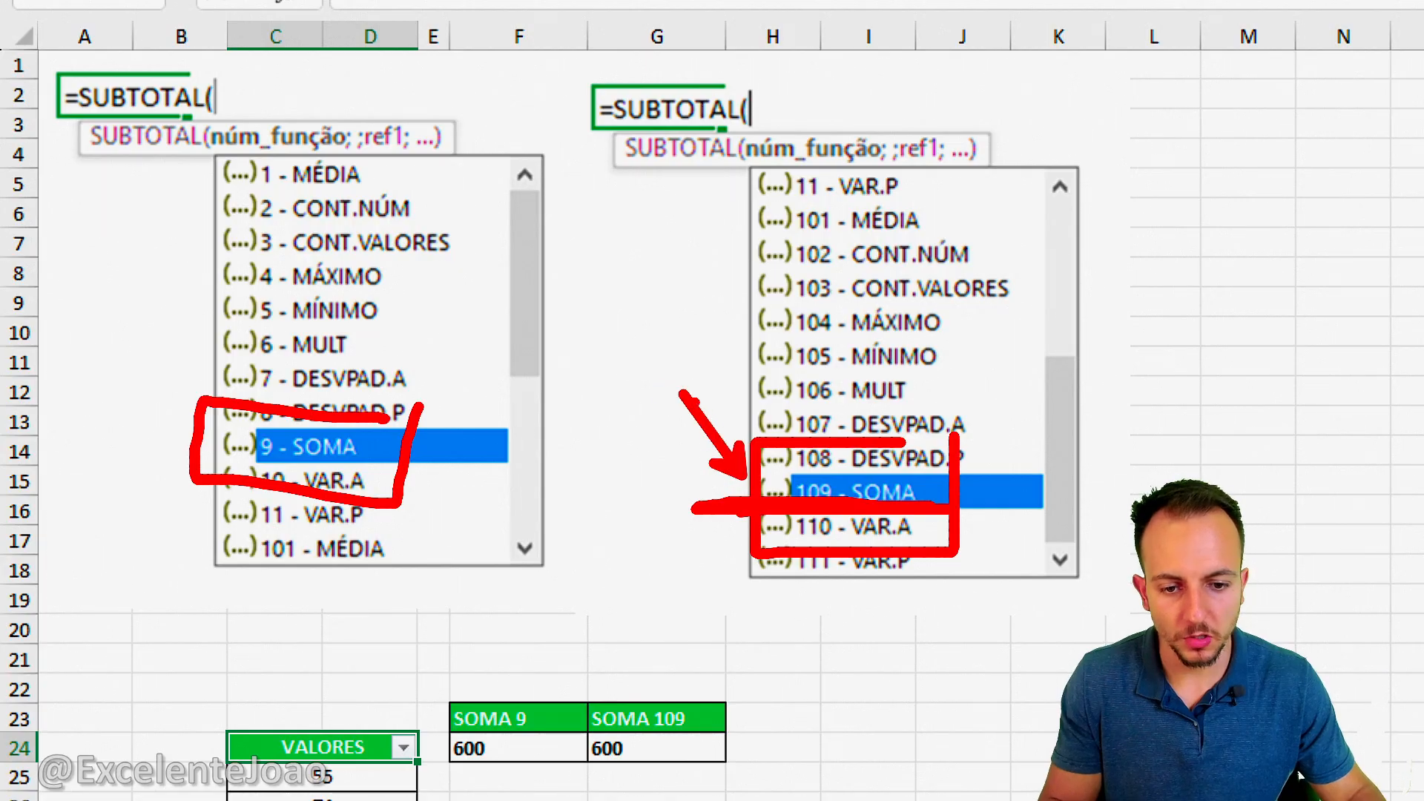
key(Escape)
Start a SUBTOTAL formula in an empty cell beside the pictures and examine function codes 1 to 11 and 101 to 111.
click(518, 248)
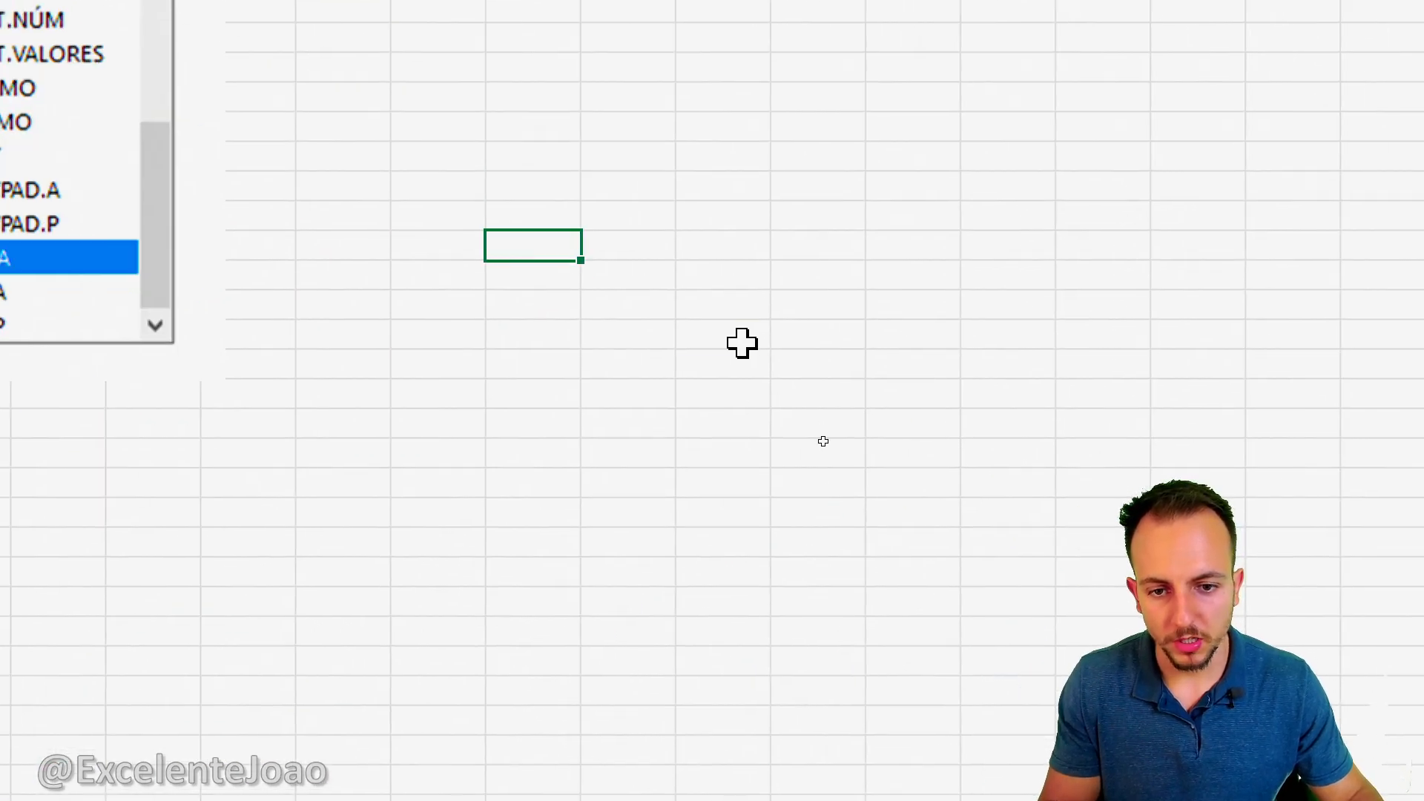
click(742, 342)
text(=SUBTO)
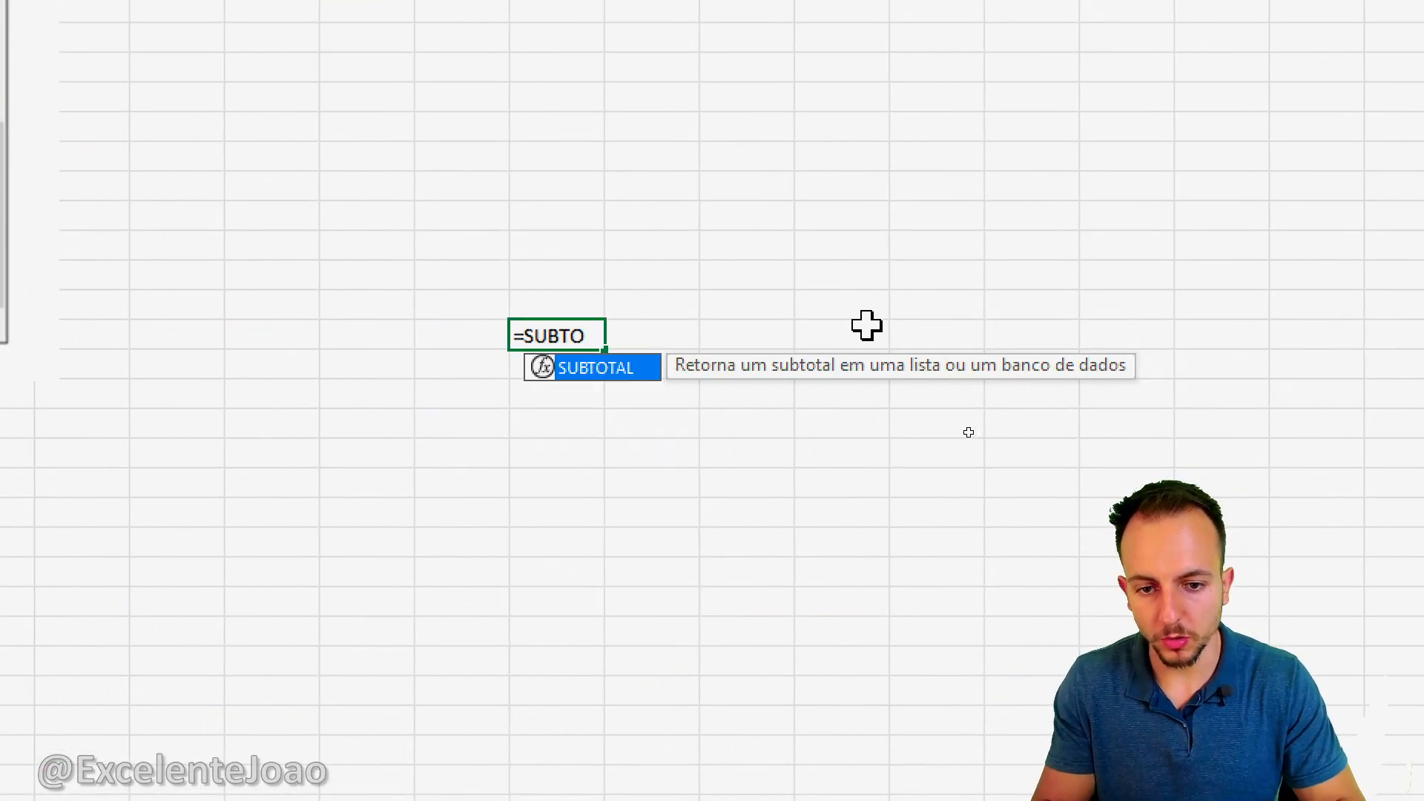
double_click(575, 367)
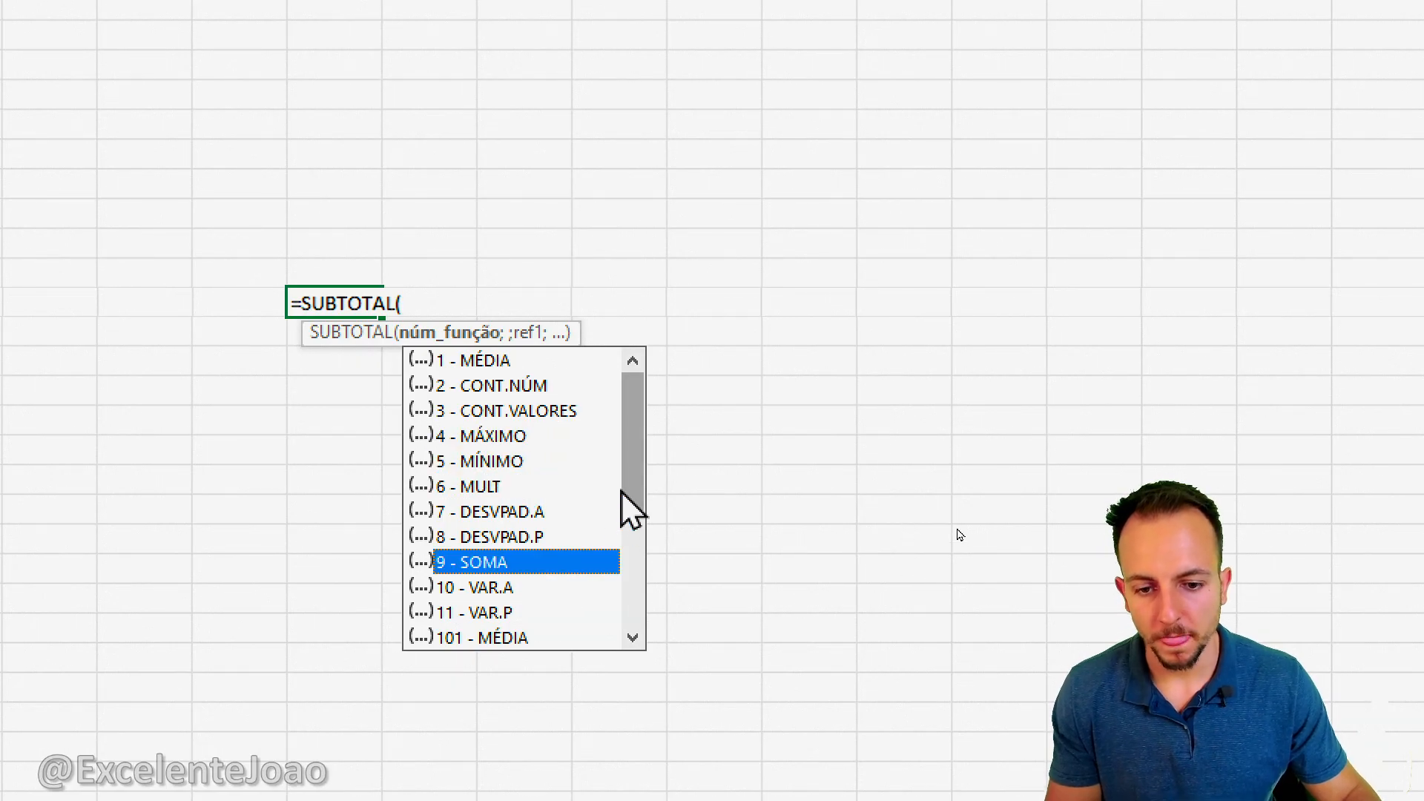
drag(635, 461, 621, 595)
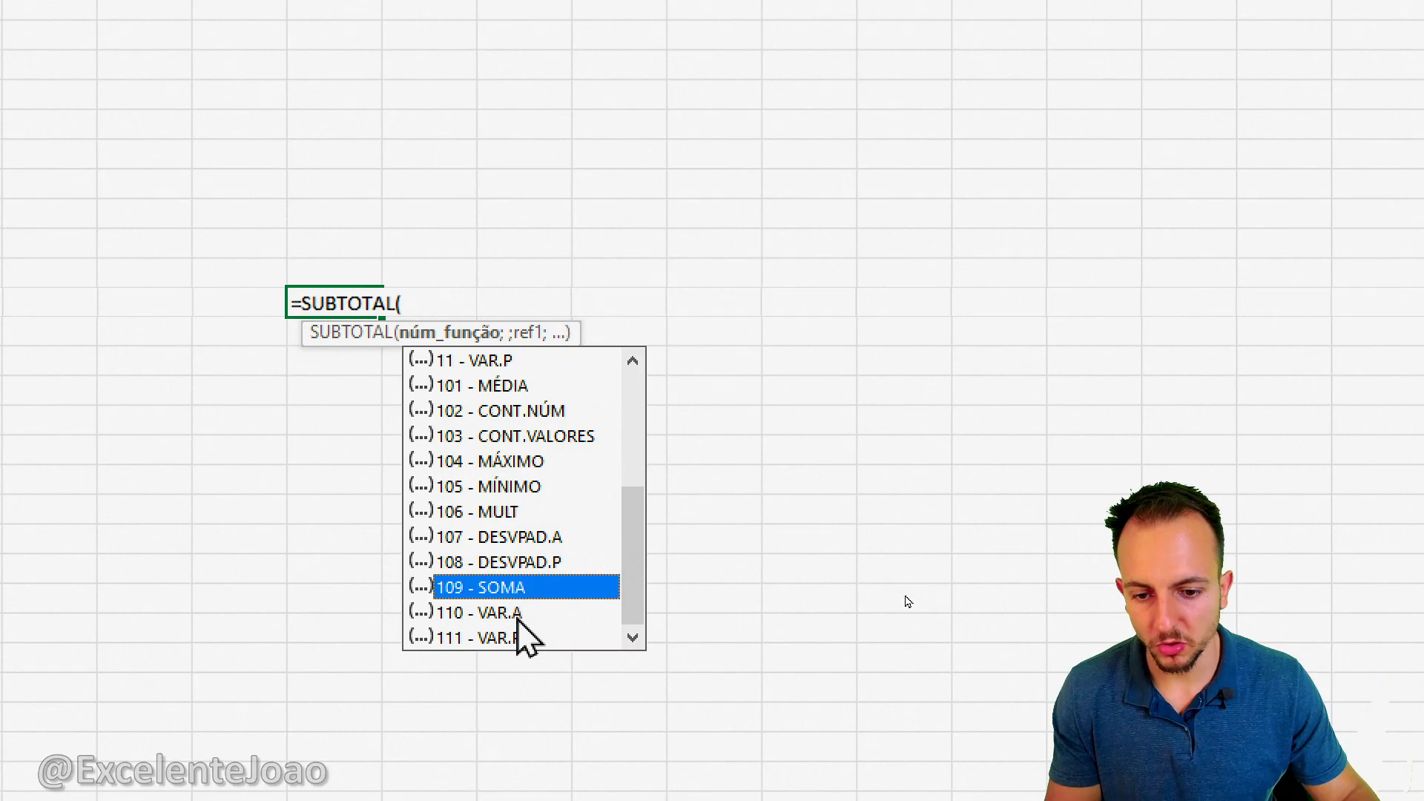
drag(632, 567, 602, 362)
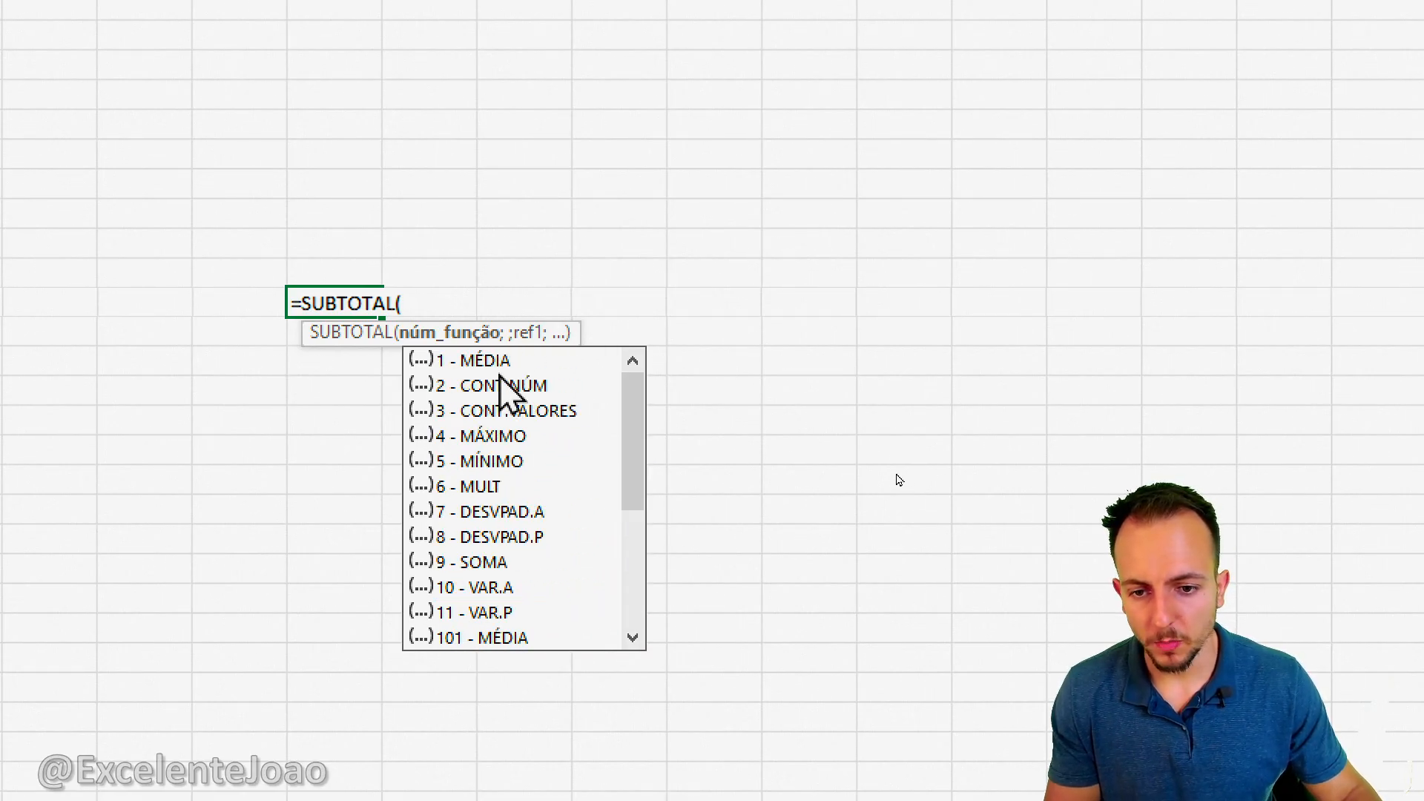
Compare codes 1 and 101 for MÉDIA and 9 and 109 for SOMA in the function list, and cancel the formula.
drag(626, 423, 643, 397)
click(540, 396)
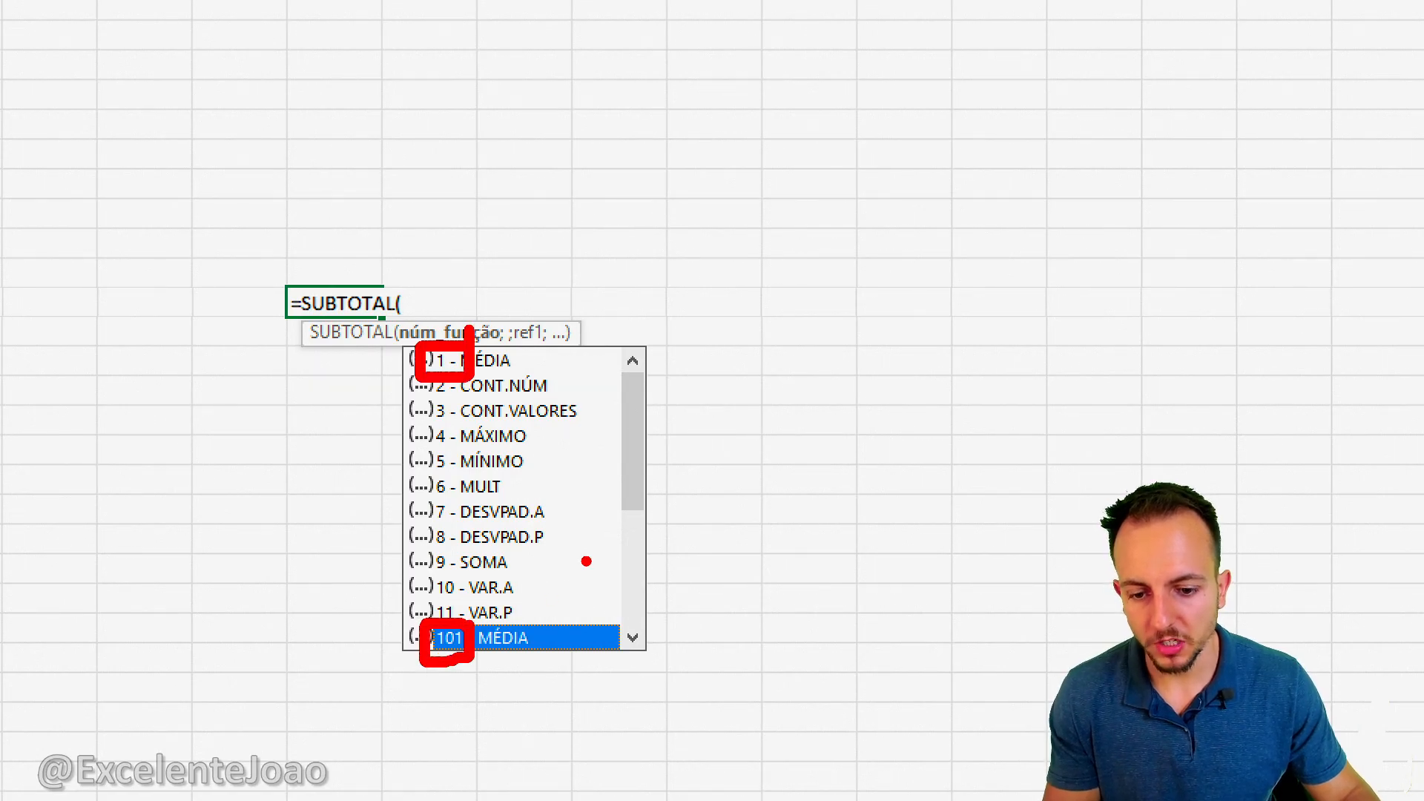
click(490, 565)
drag(493, 531, 404, 585)
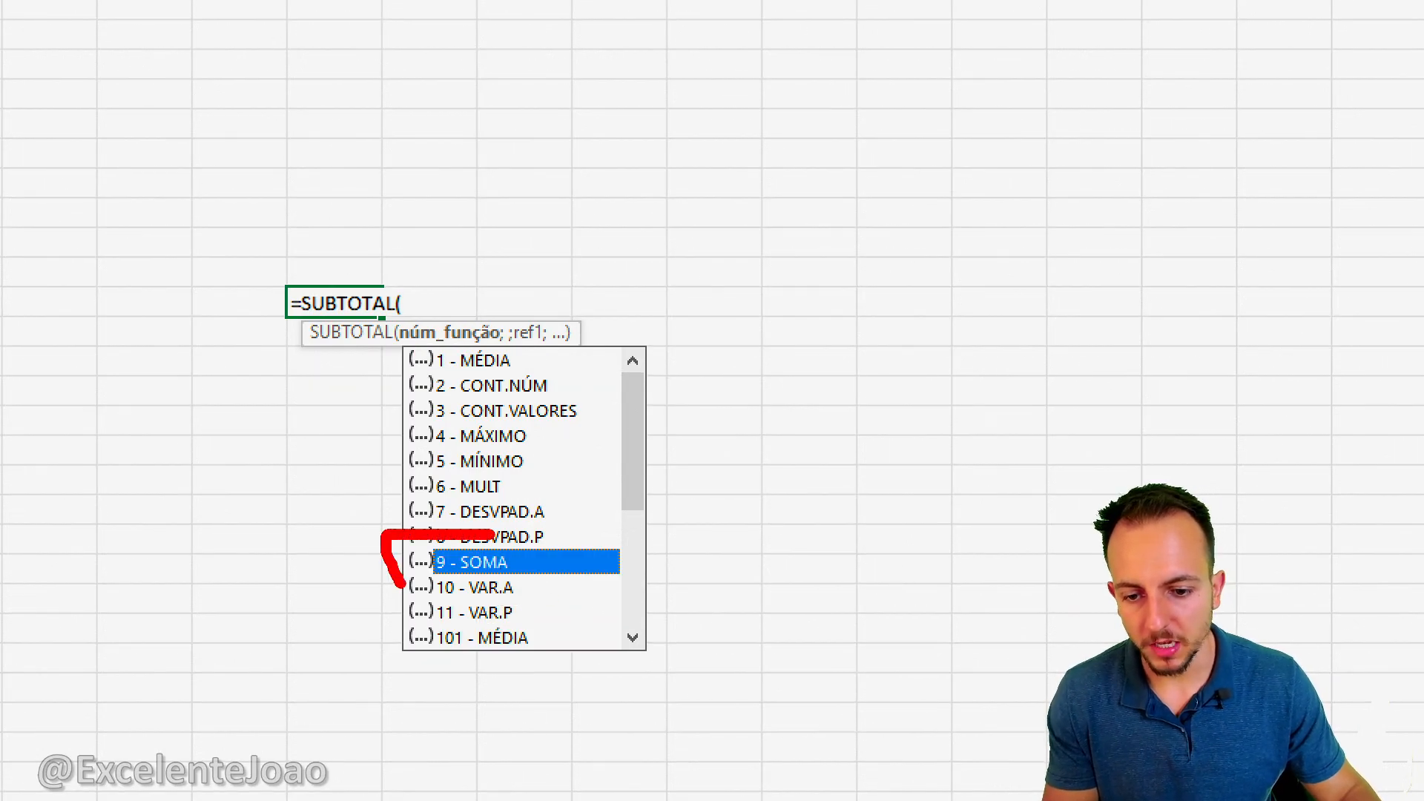
drag(626, 499, 614, 604)
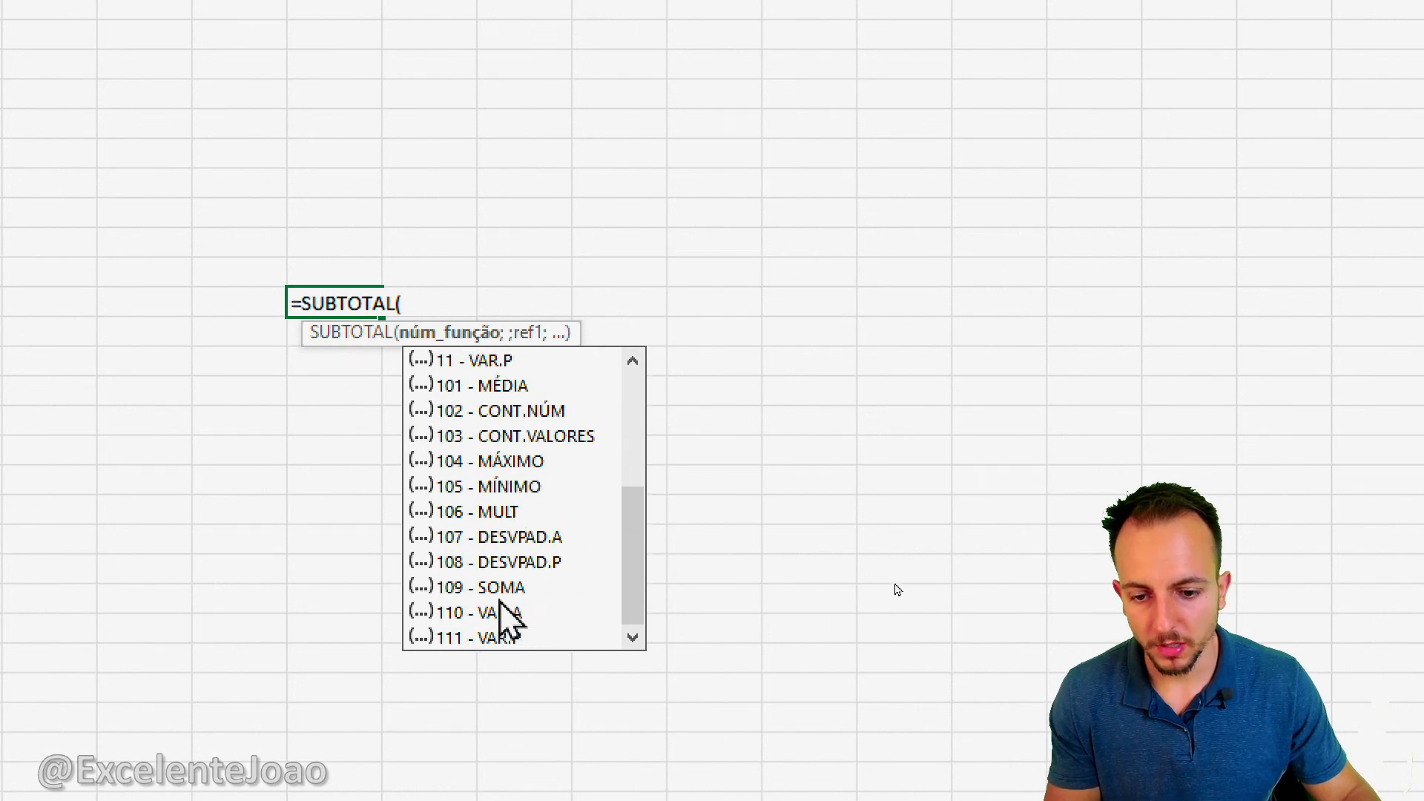
click(533, 582)
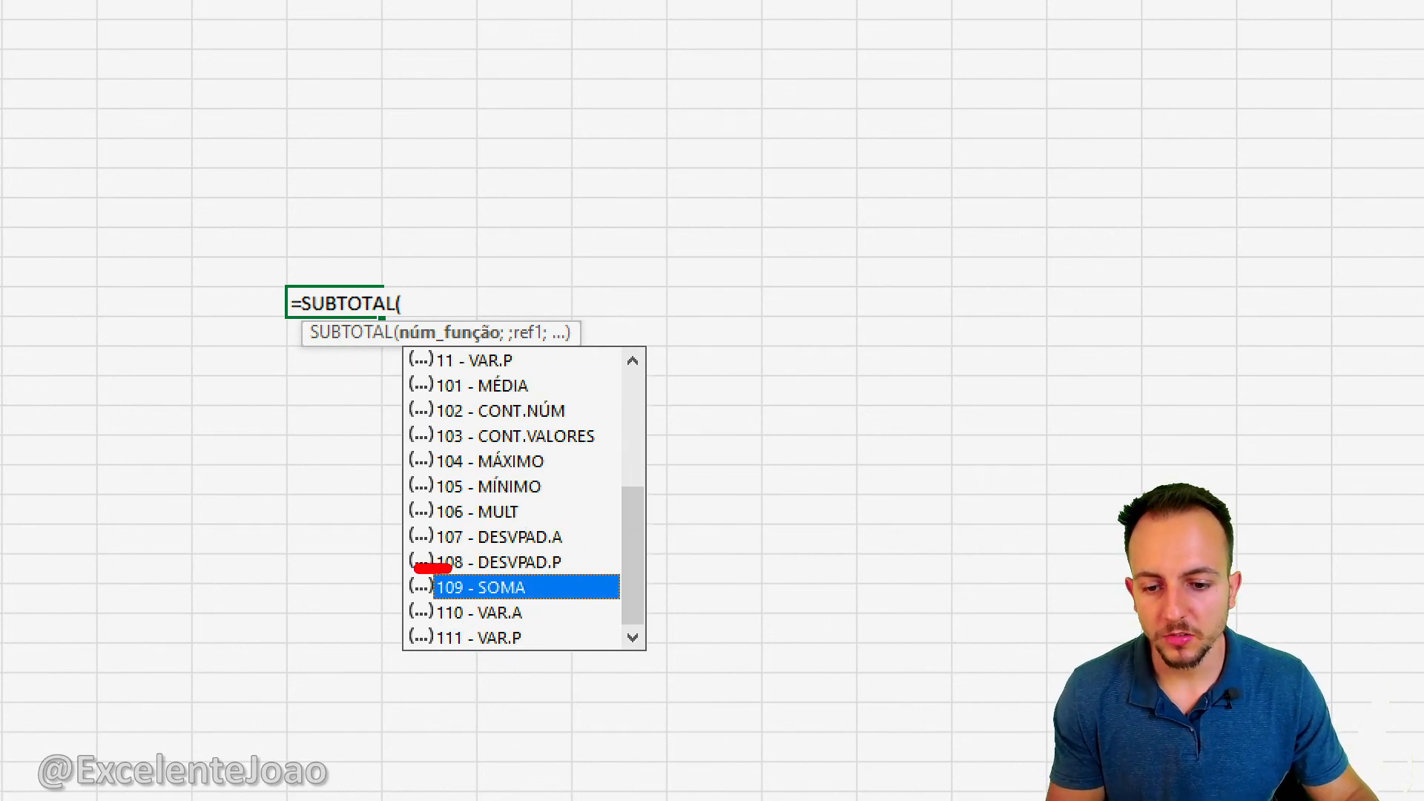
key(Escape)
key(Escape)
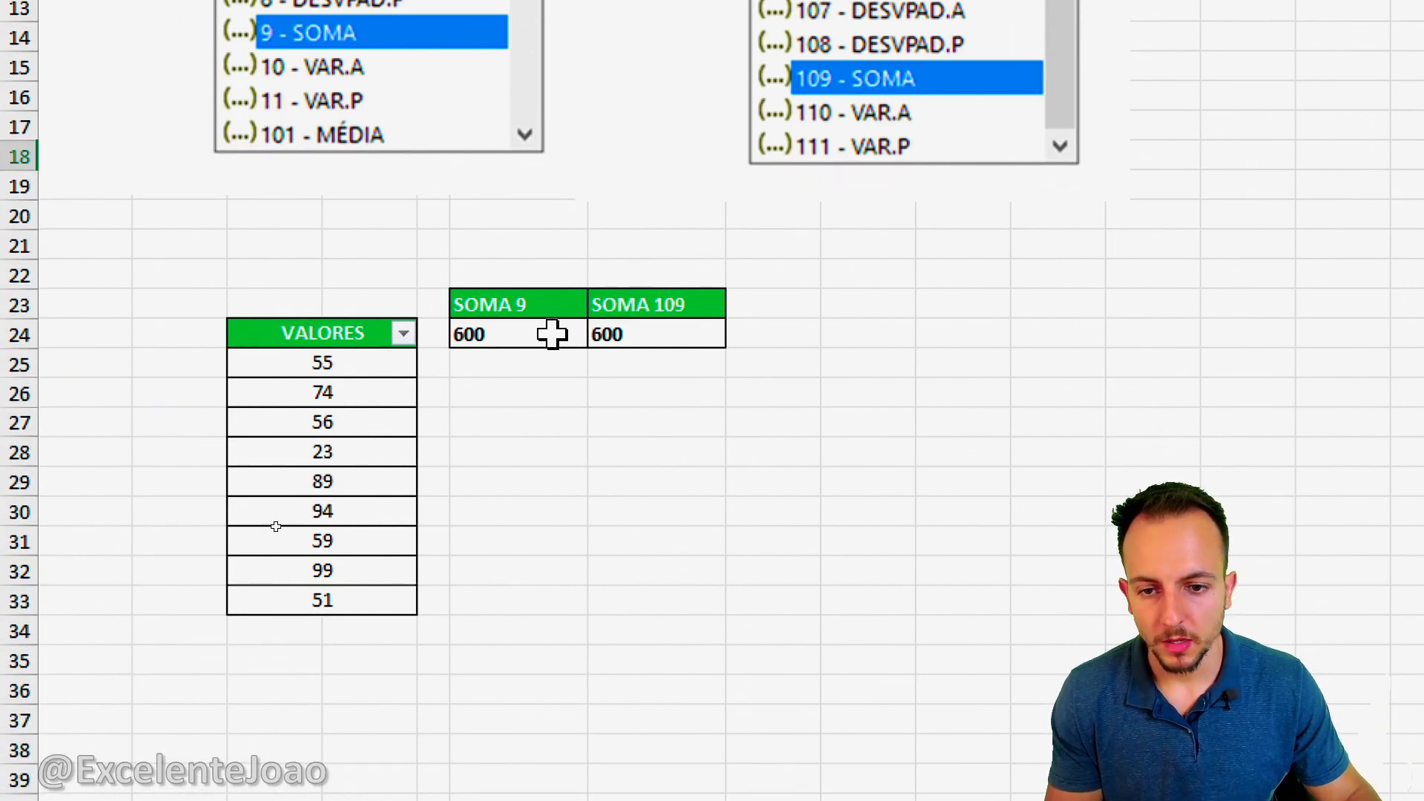
Inspect the function number and range used by the formula under SOMA 9, leaving it without changes.
click(552, 335)
double_click(551, 336)
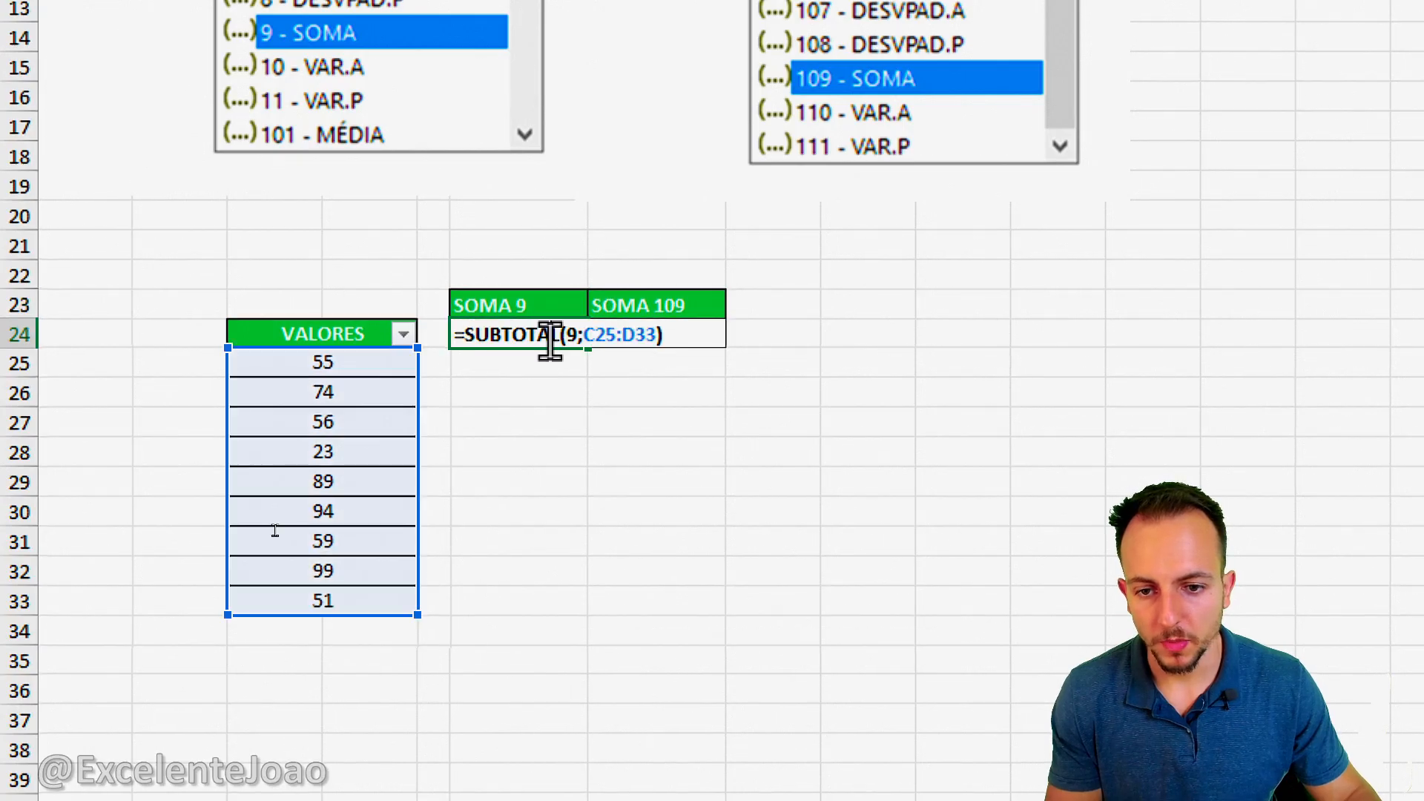
drag(575, 361, 592, 489)
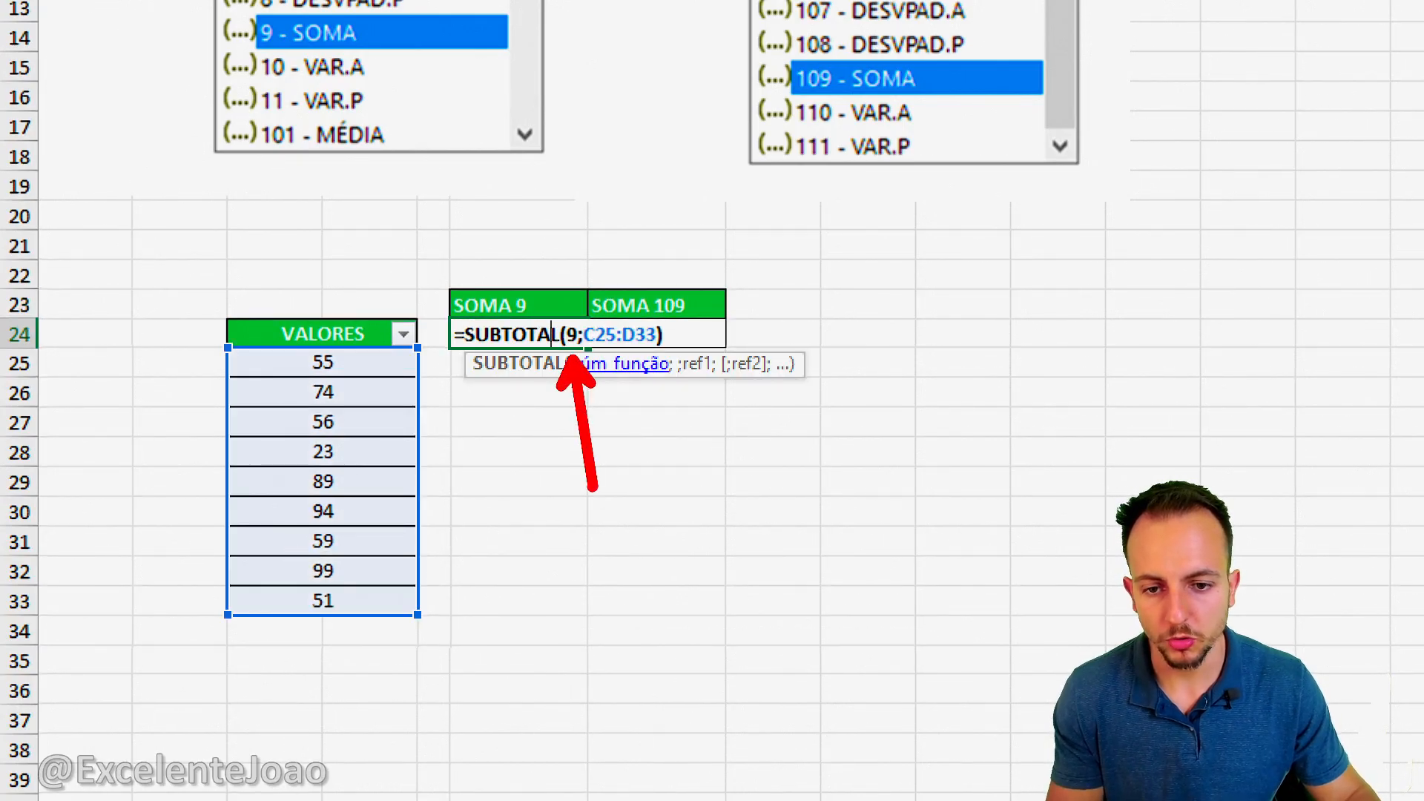
key(Escape)
key(Escape)
Inspect the function number and range used by the formula under SOMA 109, leaving it without changes.
double_click(666, 328)
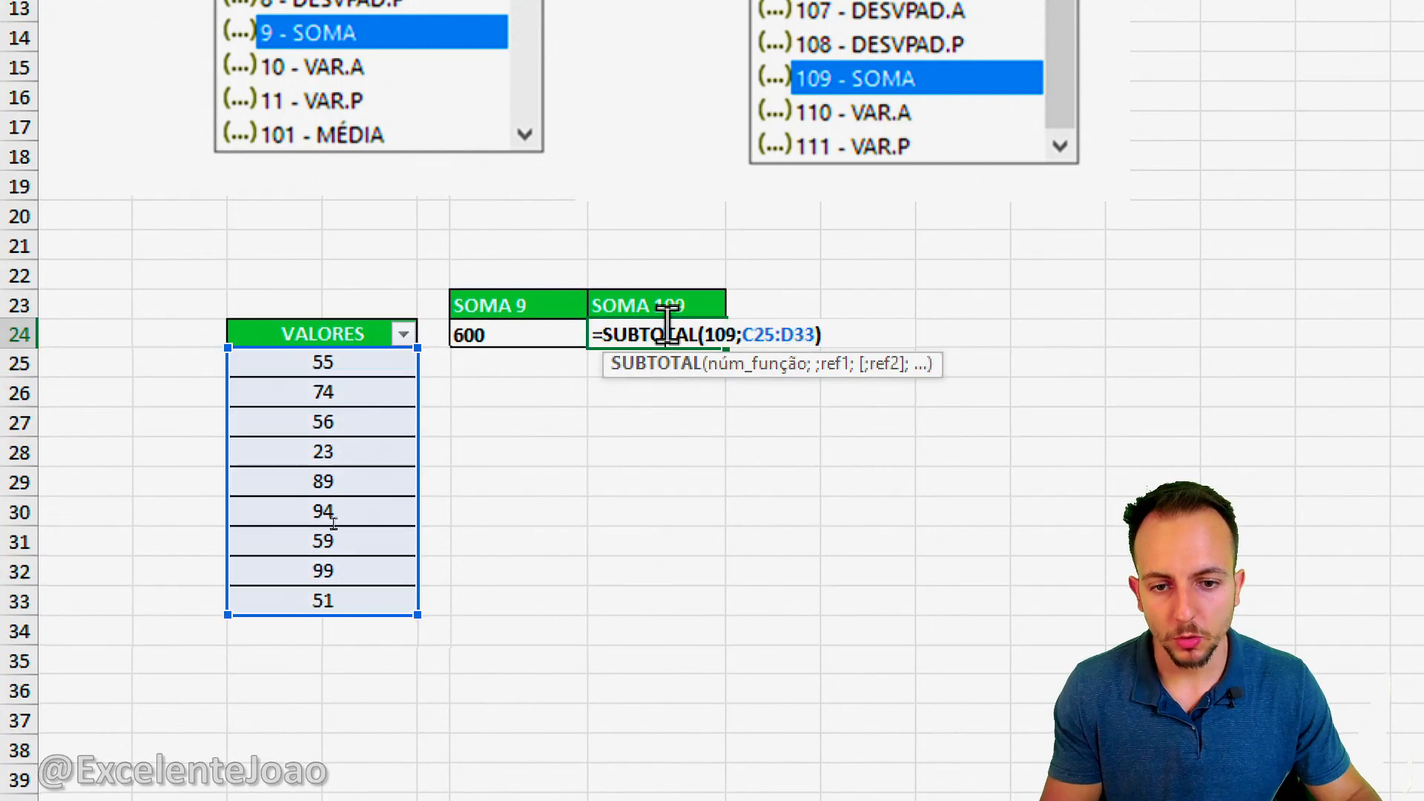
key(ctrl+2)
drag(717, 358, 738, 439)
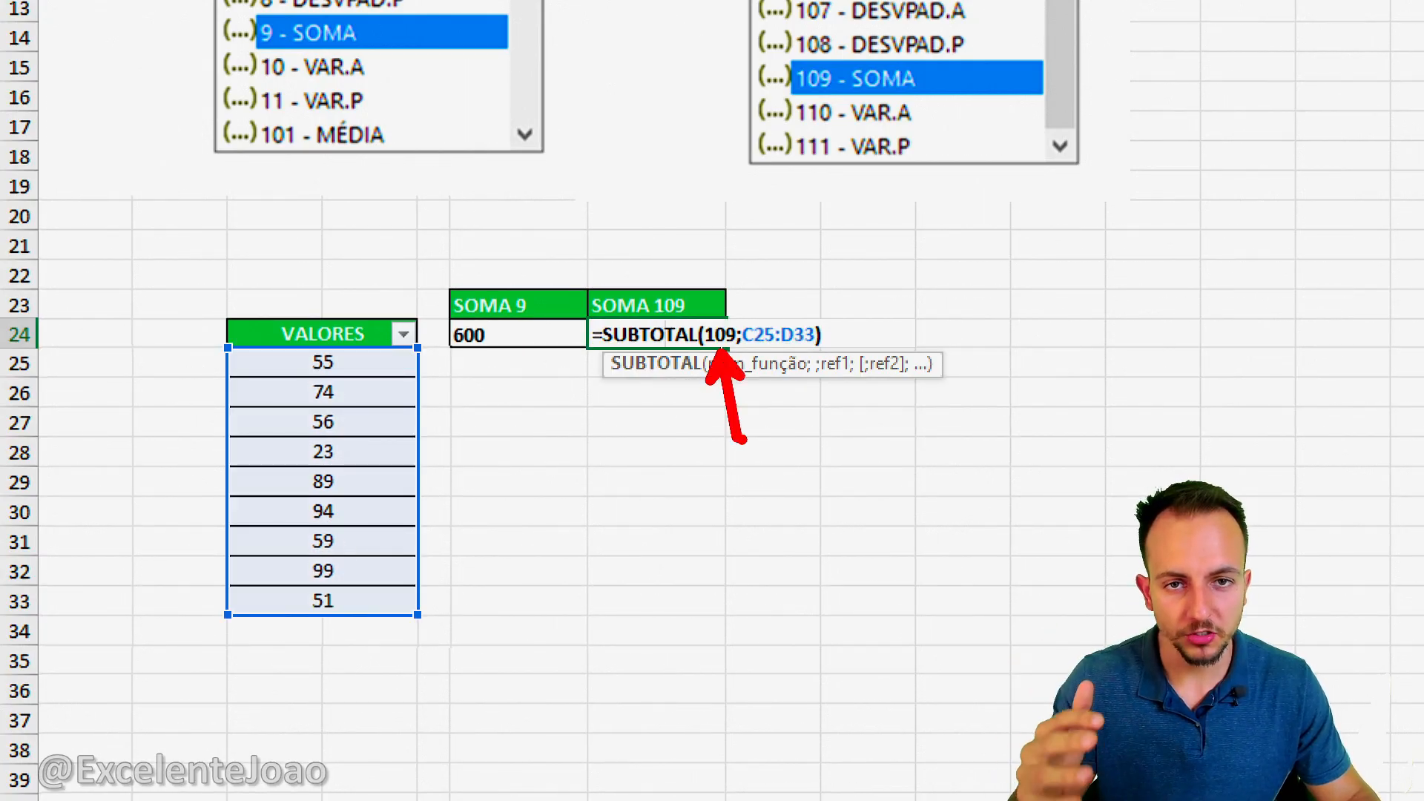
key(Escape)
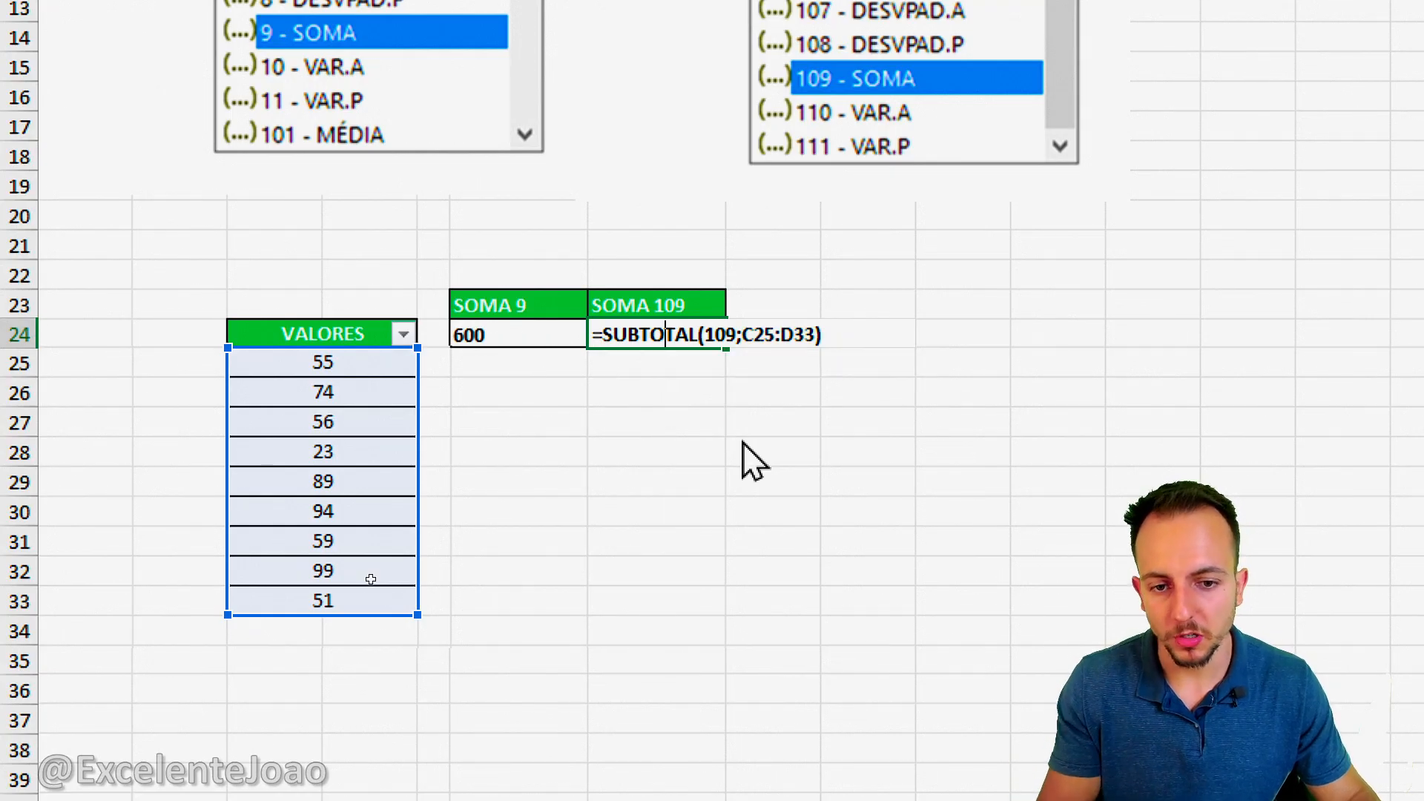
key(ctrl+Return)
double_click(653, 330)
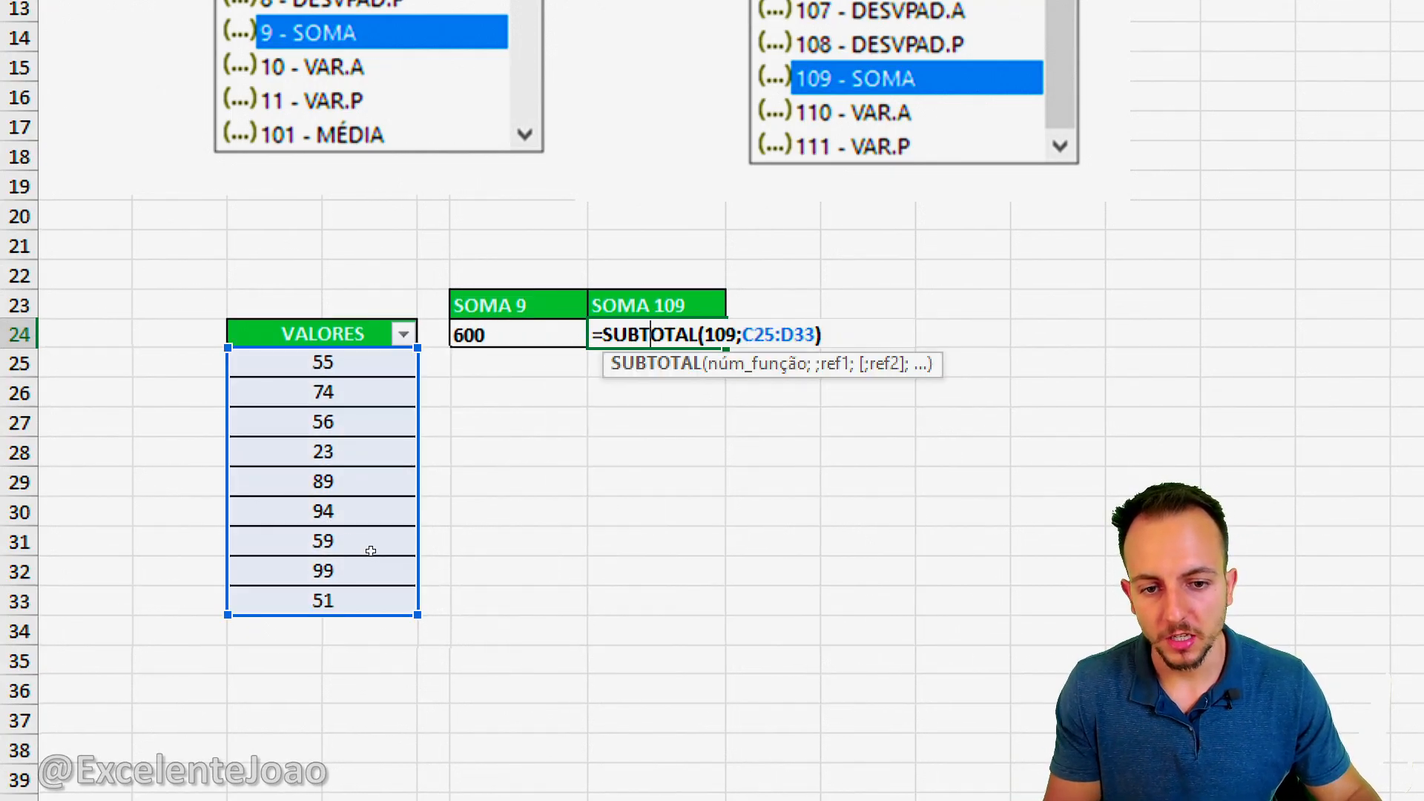
drag(723, 357, 746, 477)
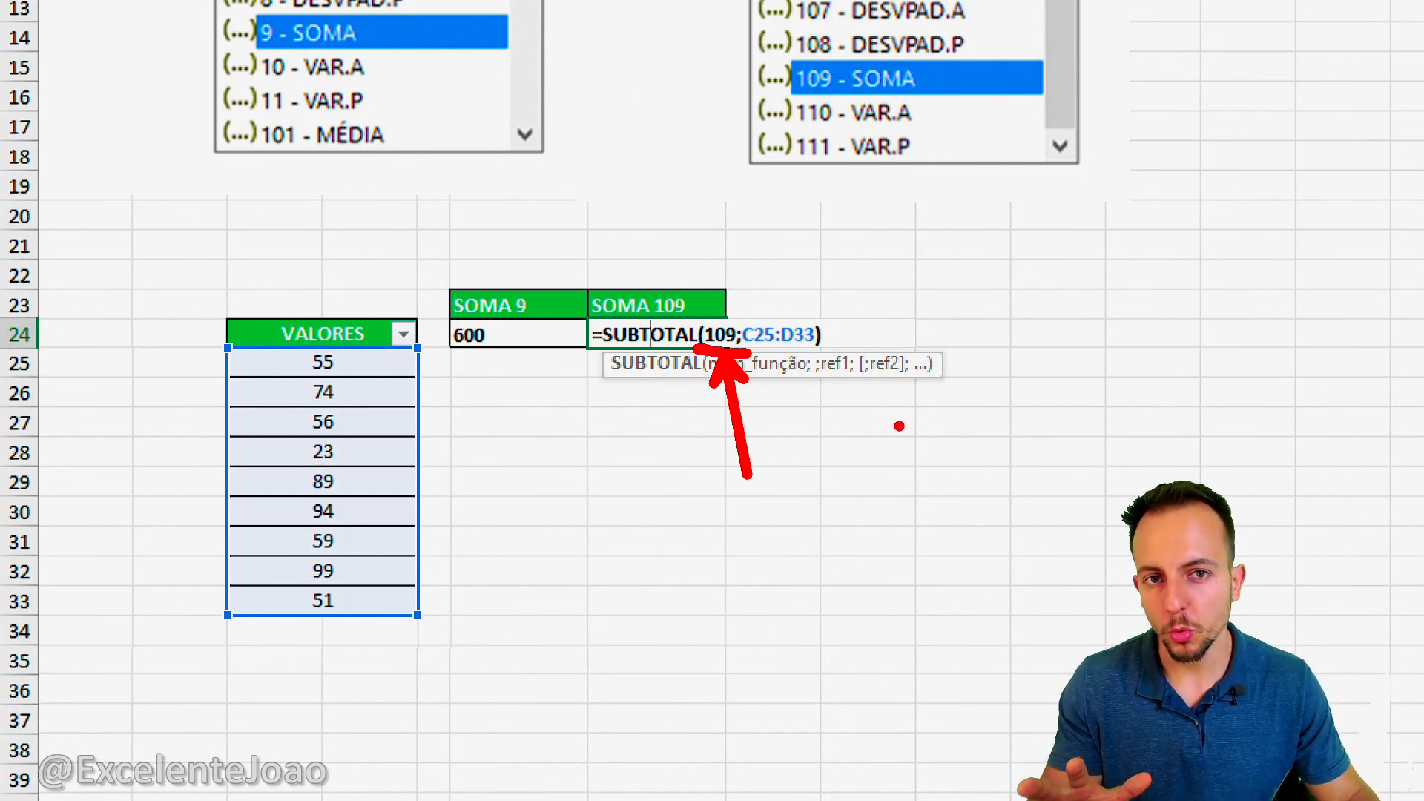
key(Return)
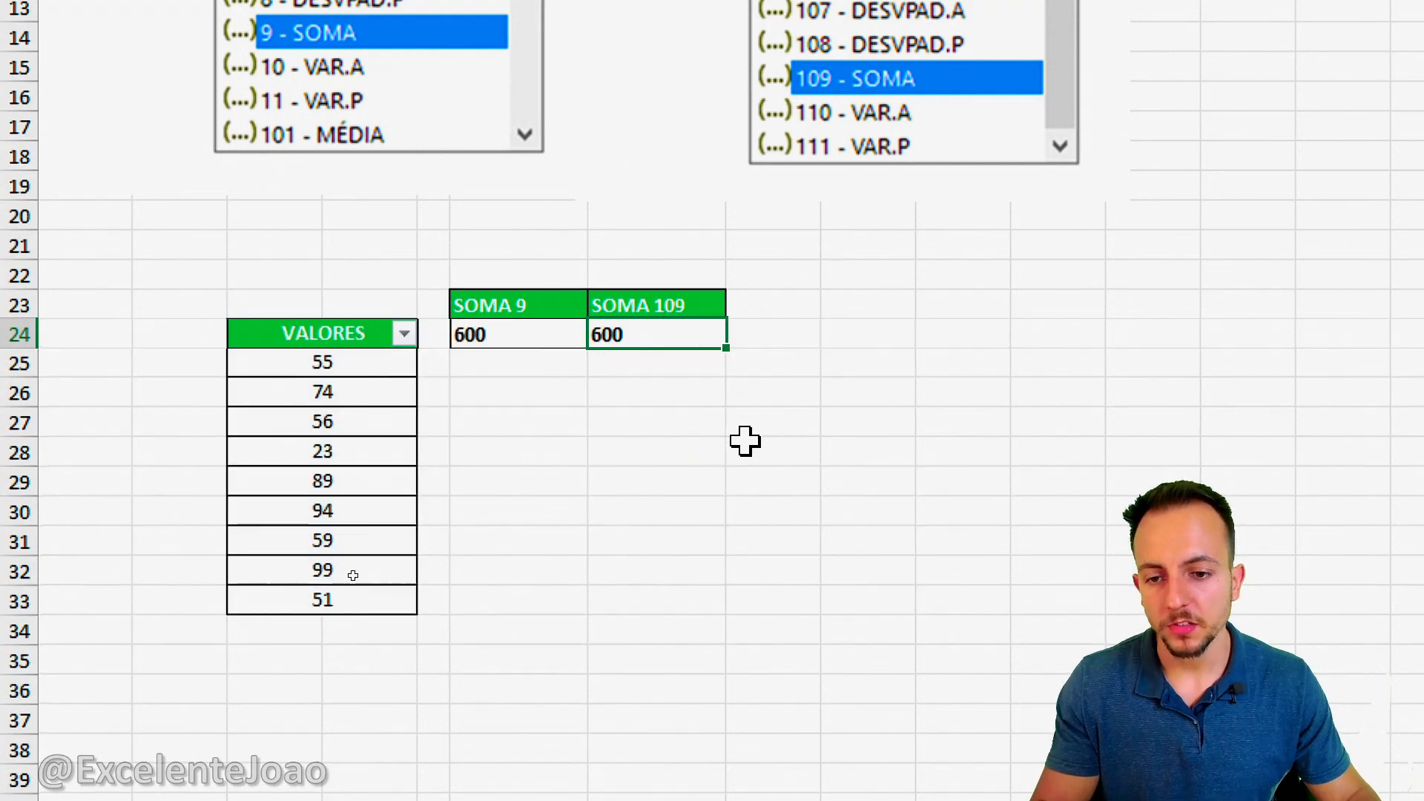
Filter the VALORES column to show only 51, 56 and 89, compare both sums, and clear the filter.
click(403, 335)
click(204, 11)
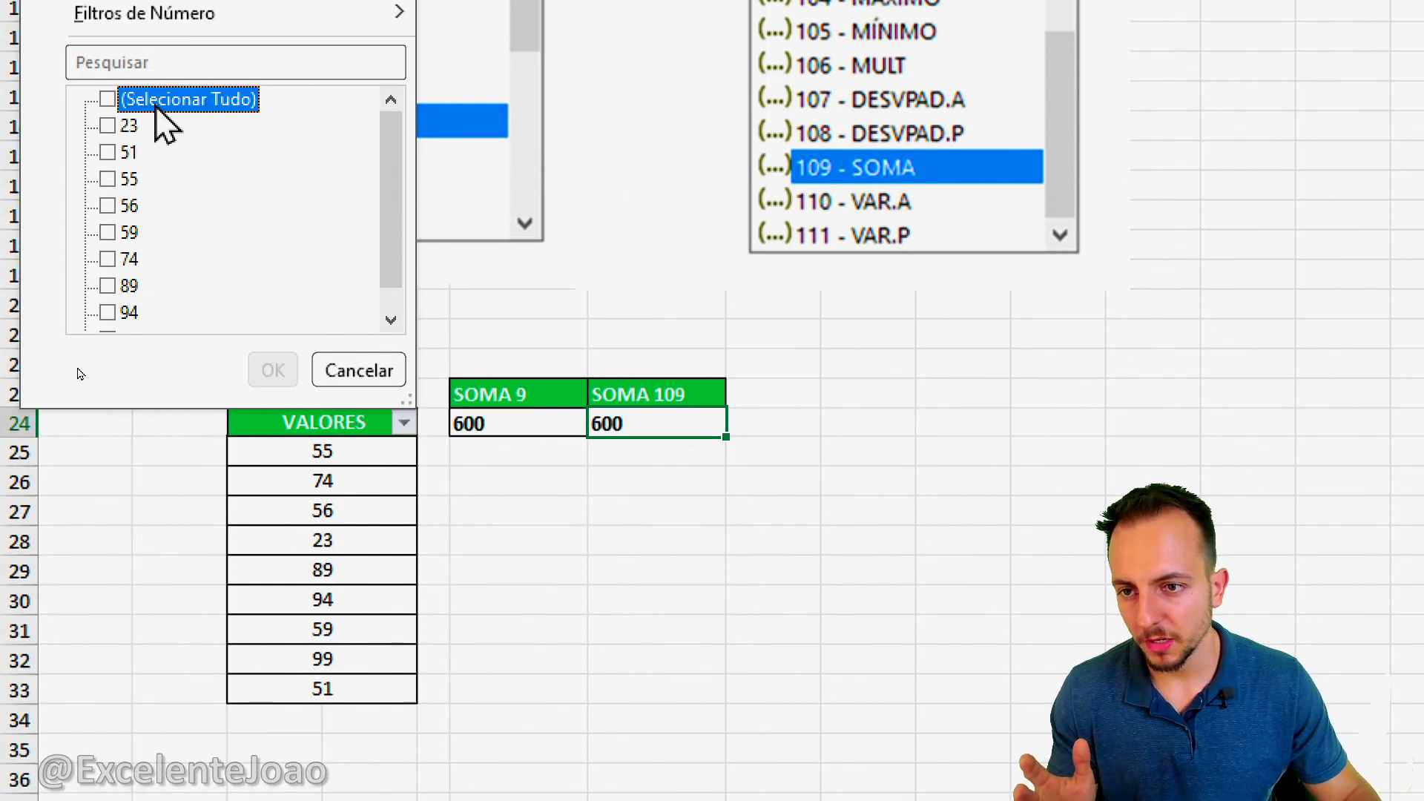
click(126, 63)
click(128, 205)
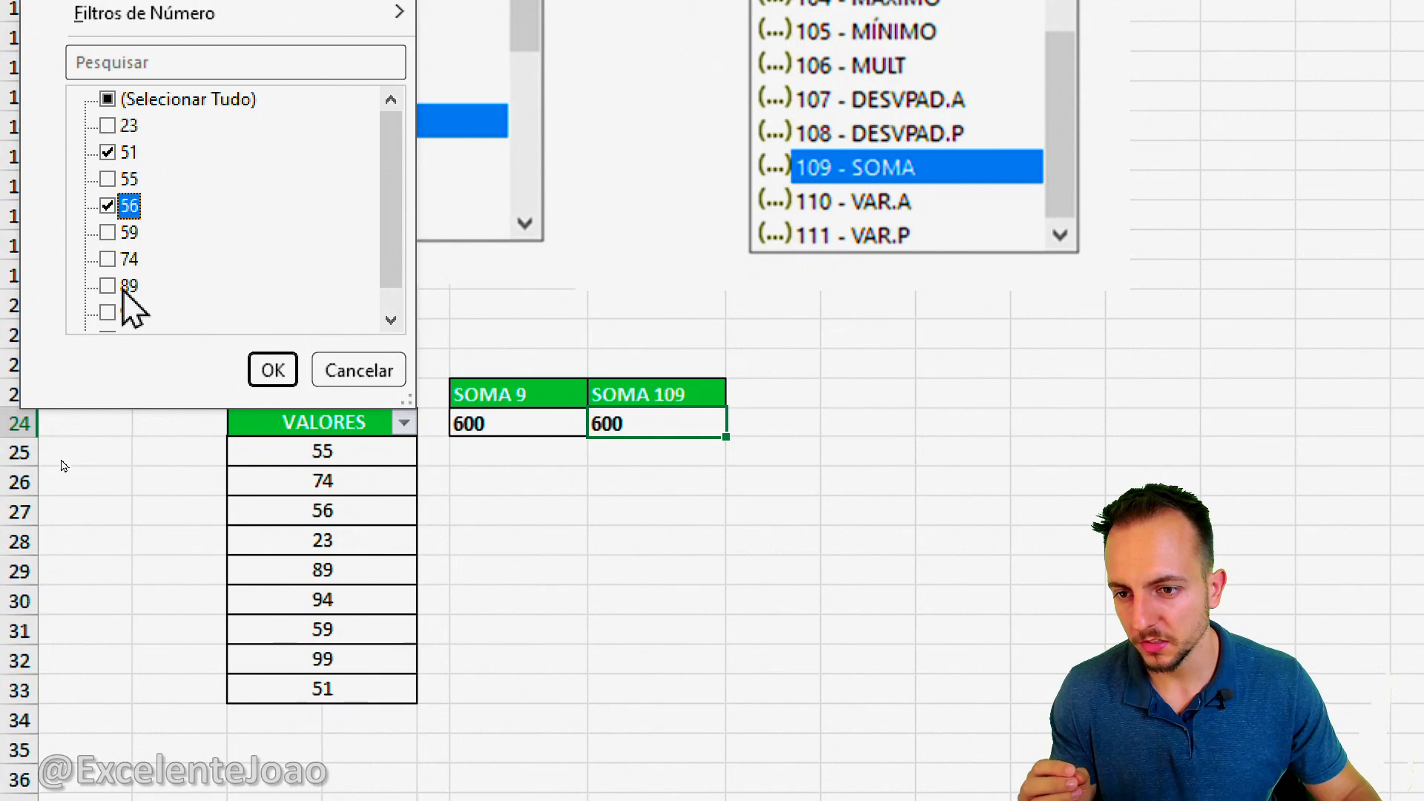
click(128, 286)
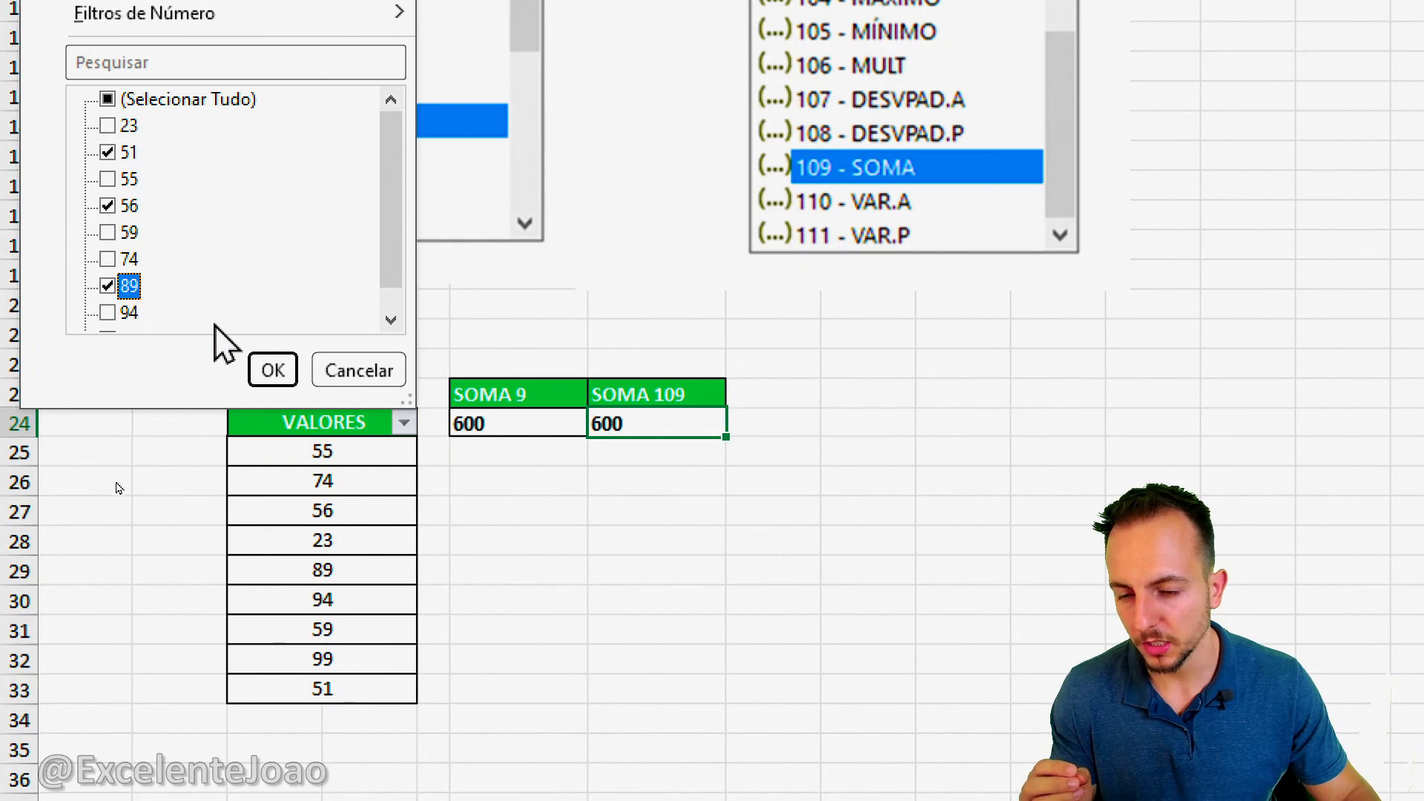
click(269, 366)
mouse_move(453, 456)
mouse_down()
mouse_move(661, 457)
mouse_move(434, 391)
mouse_move(480, 472)
mouse_up()
key(Escape)
click(405, 422)
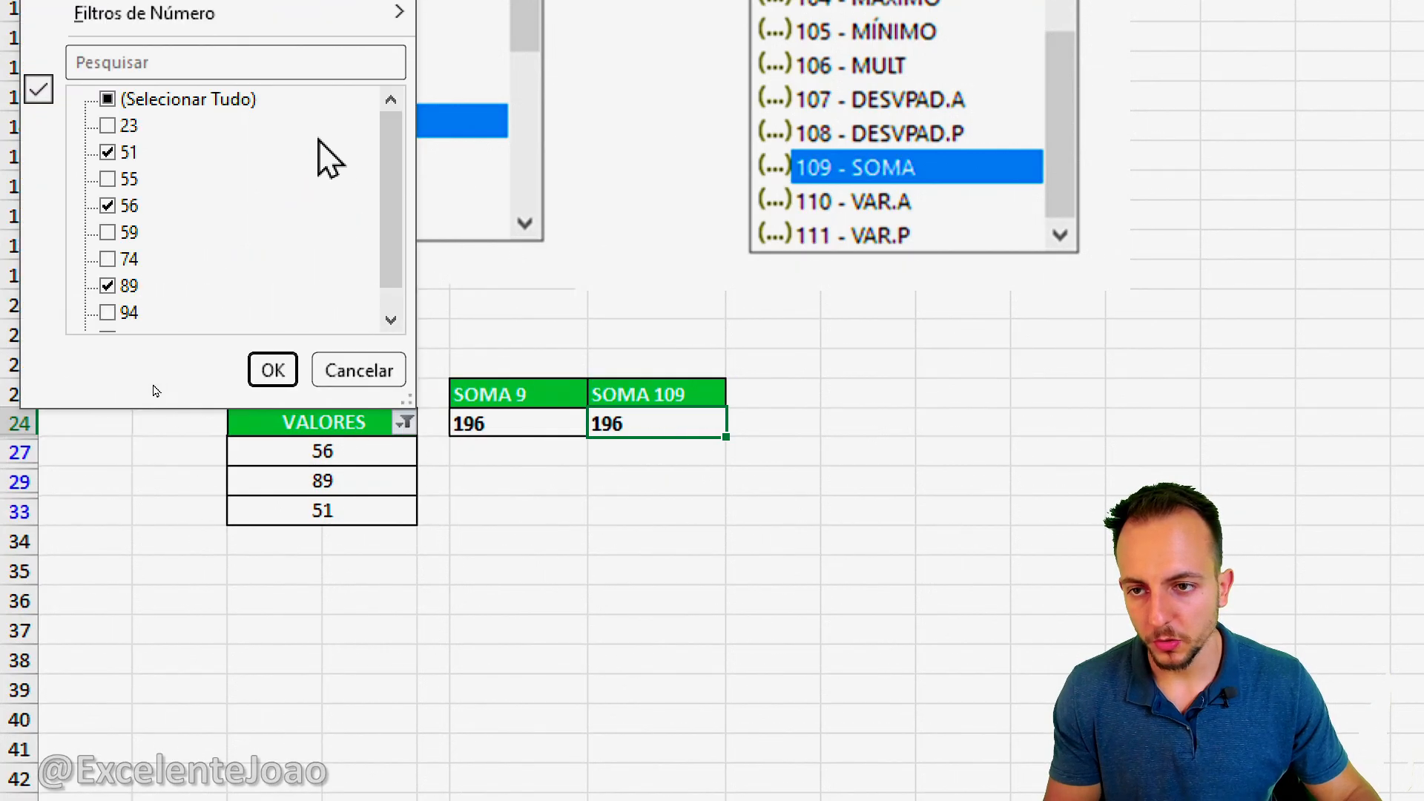
click(182, 147)
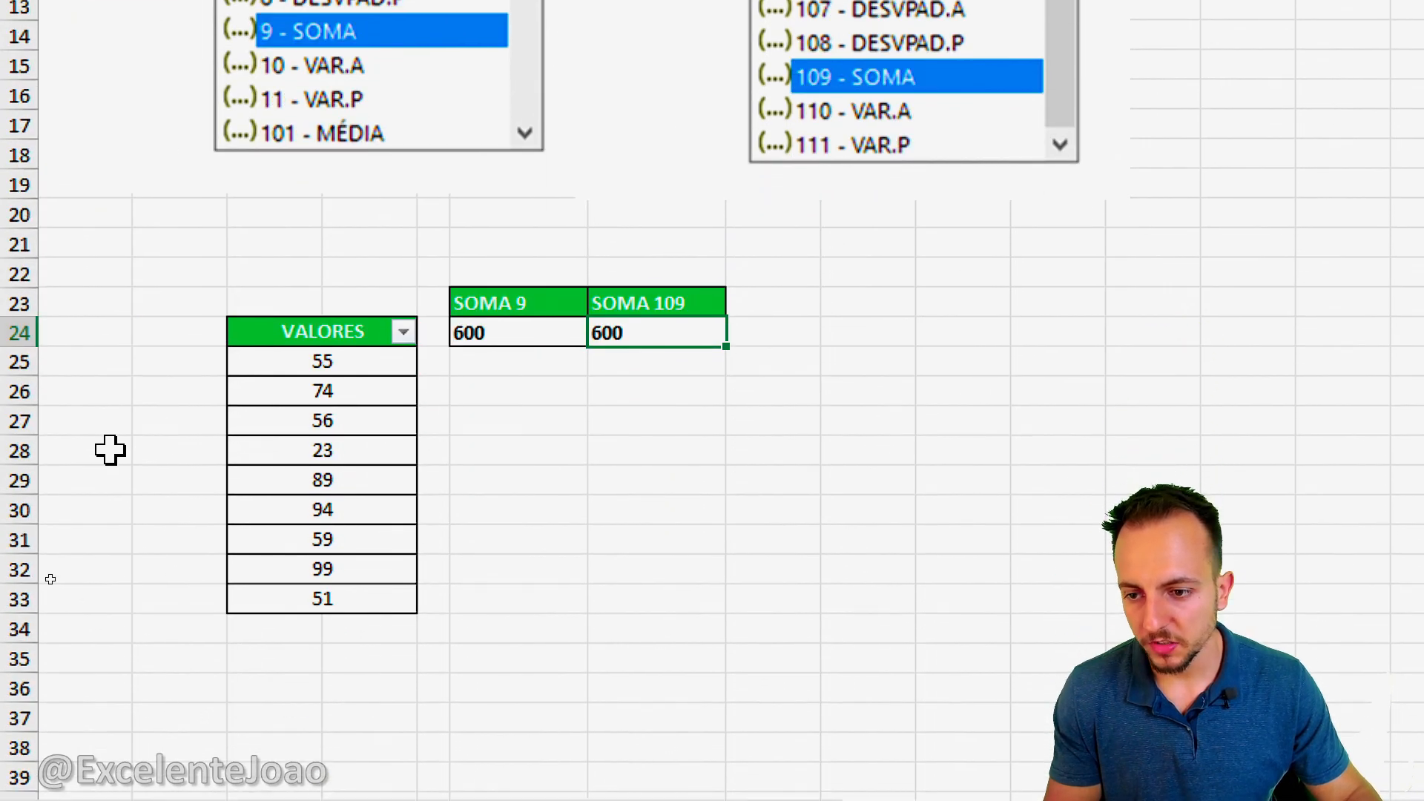
Hide rows 27 to 30 of the VALORES table manually.
drag(21, 732, 41, 797)
drag(41, 485, 39, 510)
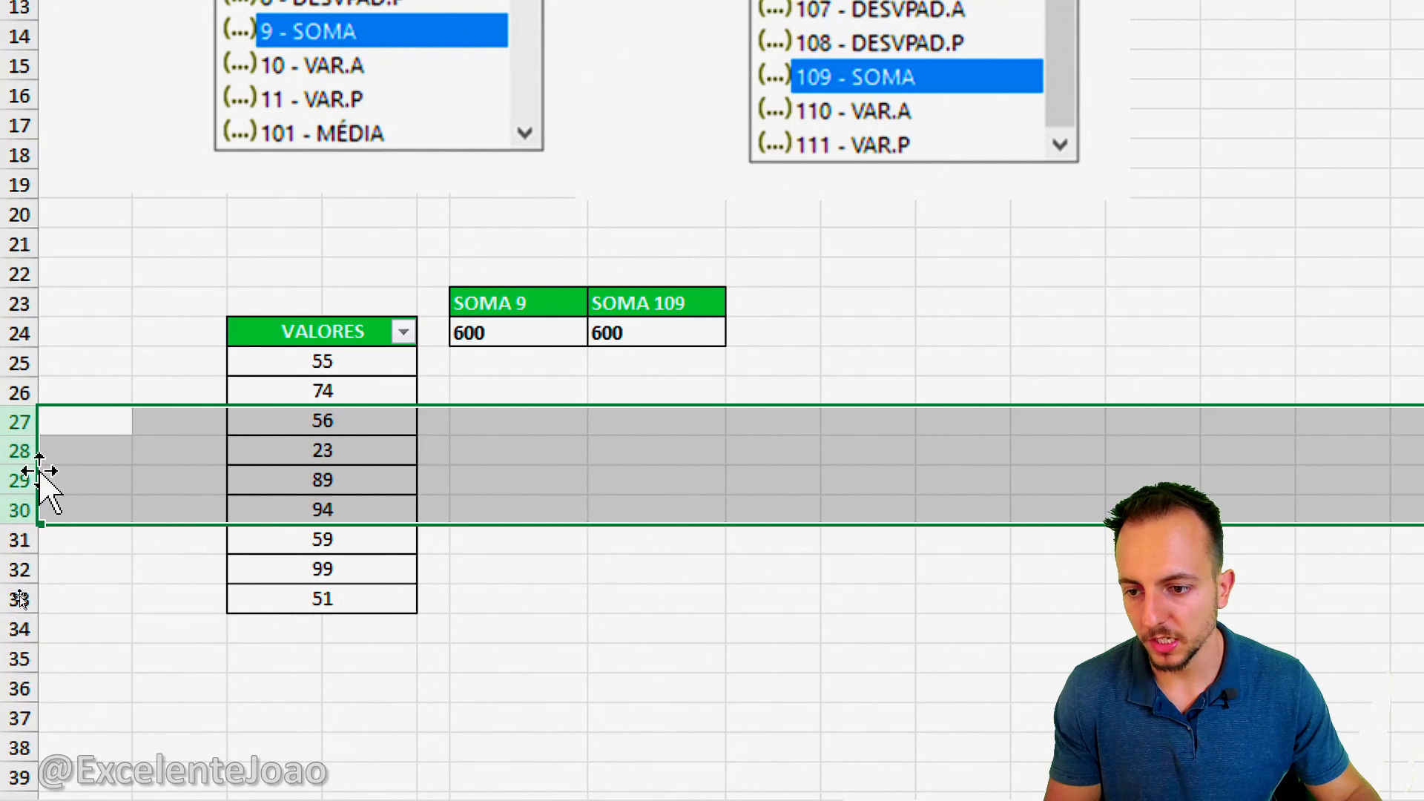
right_click(29, 474)
click(134, 407)
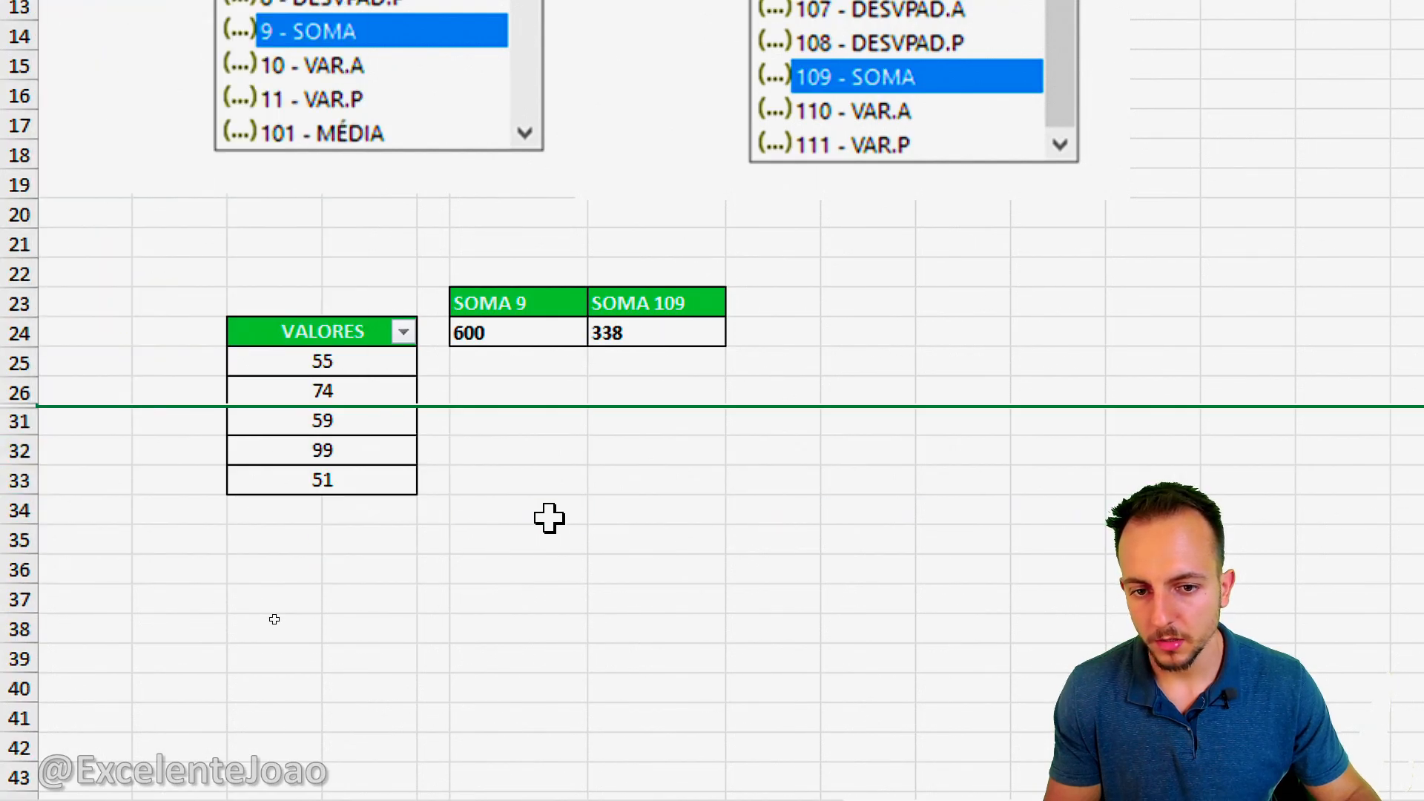
Compare the SOMA 9 and SOMA 109 results against the values still displayed in the VALORES table.
click(549, 515)
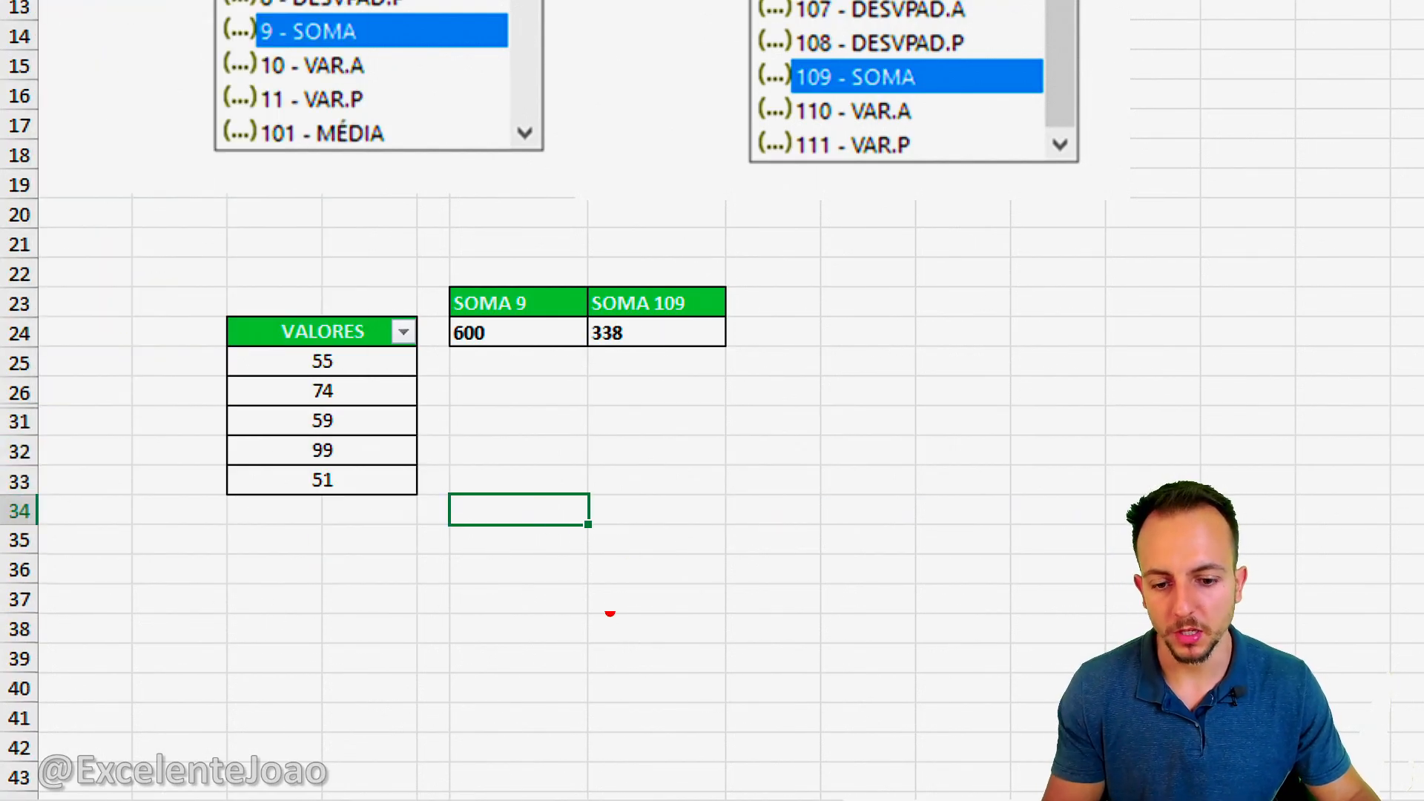
mouse_move(675, 279)
mouse_down()
mouse_move(608, 282)
mouse_move(676, 368)
mouse_move(706, 256)
mouse_move(650, 395)
mouse_move(668, 241)
mouse_up()
key(e)
key(e)
mouse_move(454, 267)
mouse_down()
mouse_move(636, 296)
mouse_move(659, 282)
mouse_up()
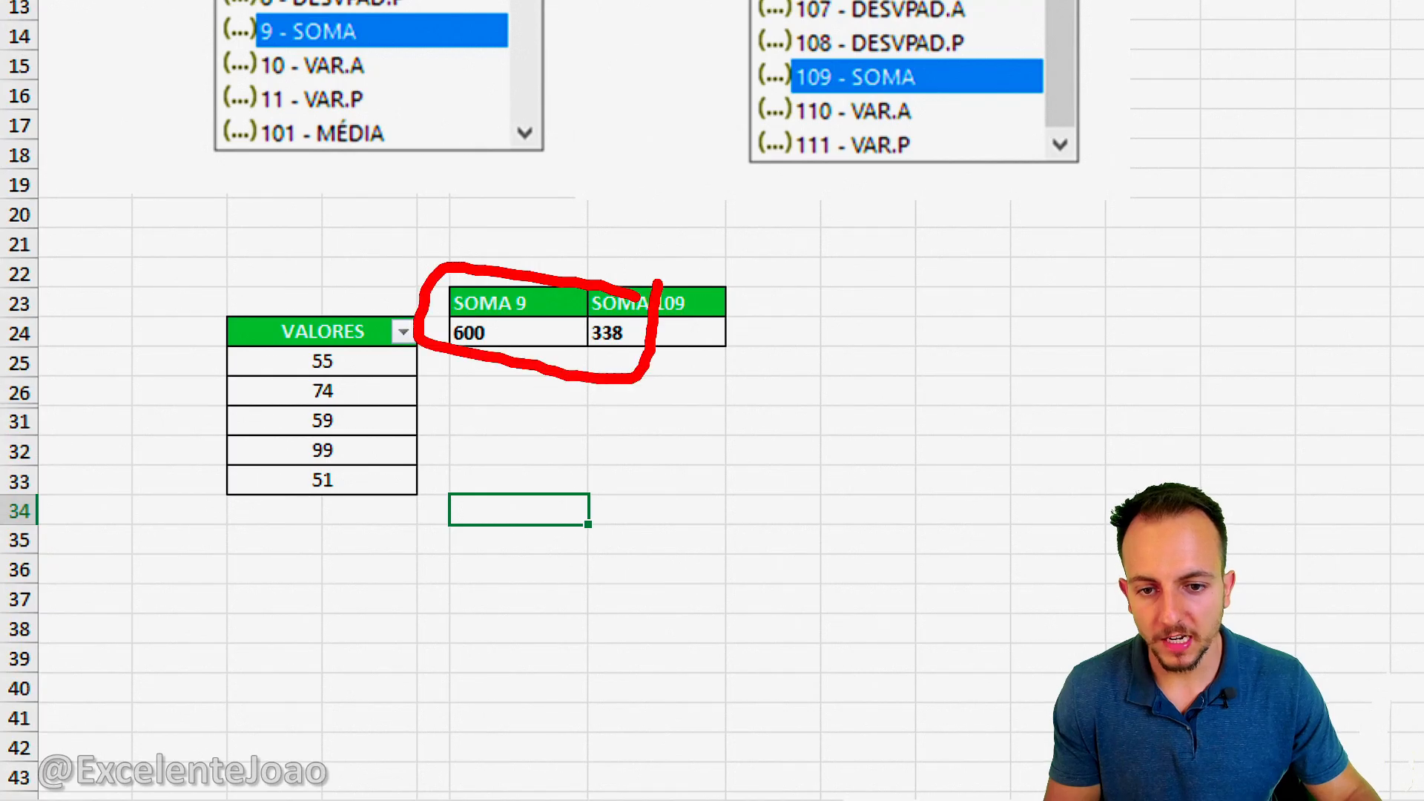
mouse_move(573, 385)
mouse_down()
mouse_move(475, 459)
mouse_move(396, 466)
mouse_up()
drag(400, 389, 478, 408)
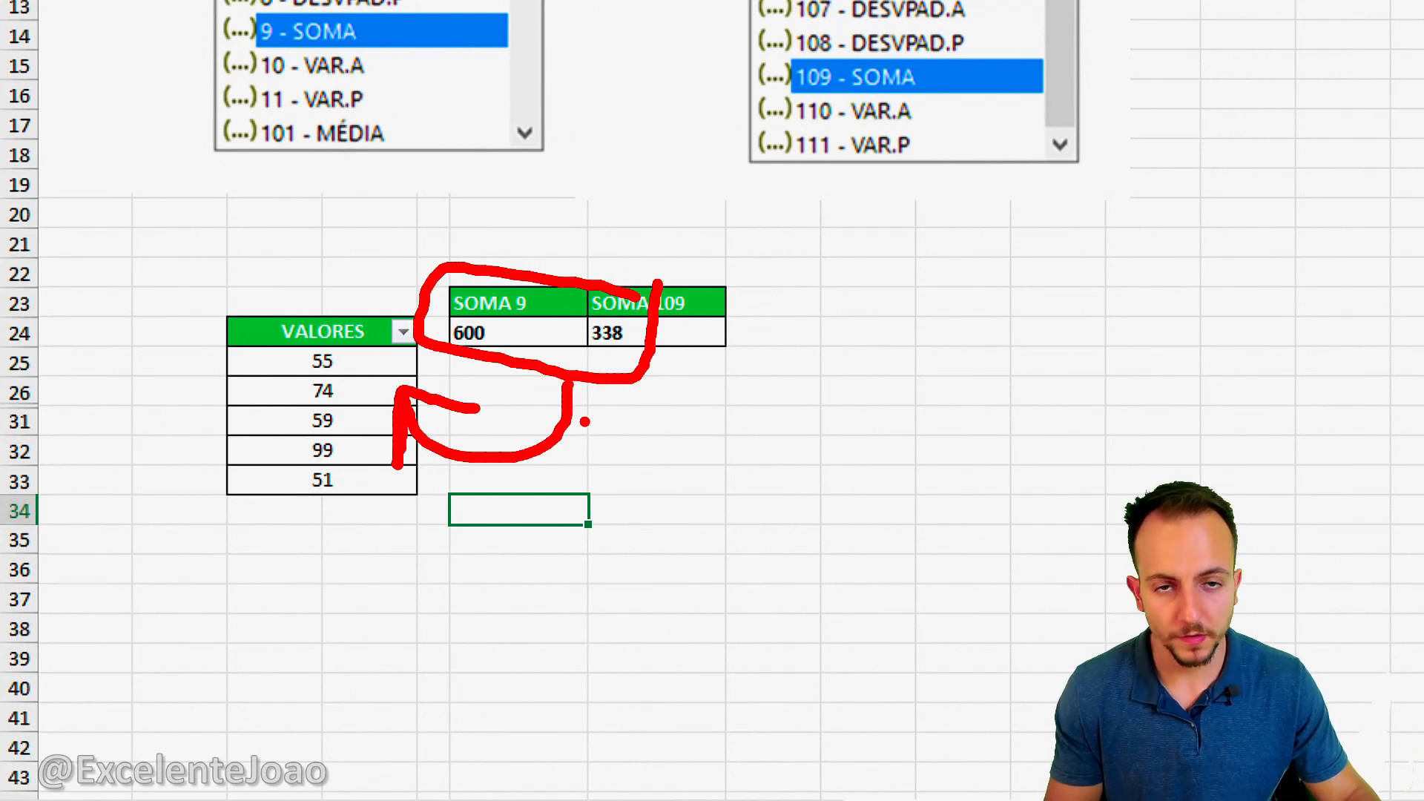
key(Escape)
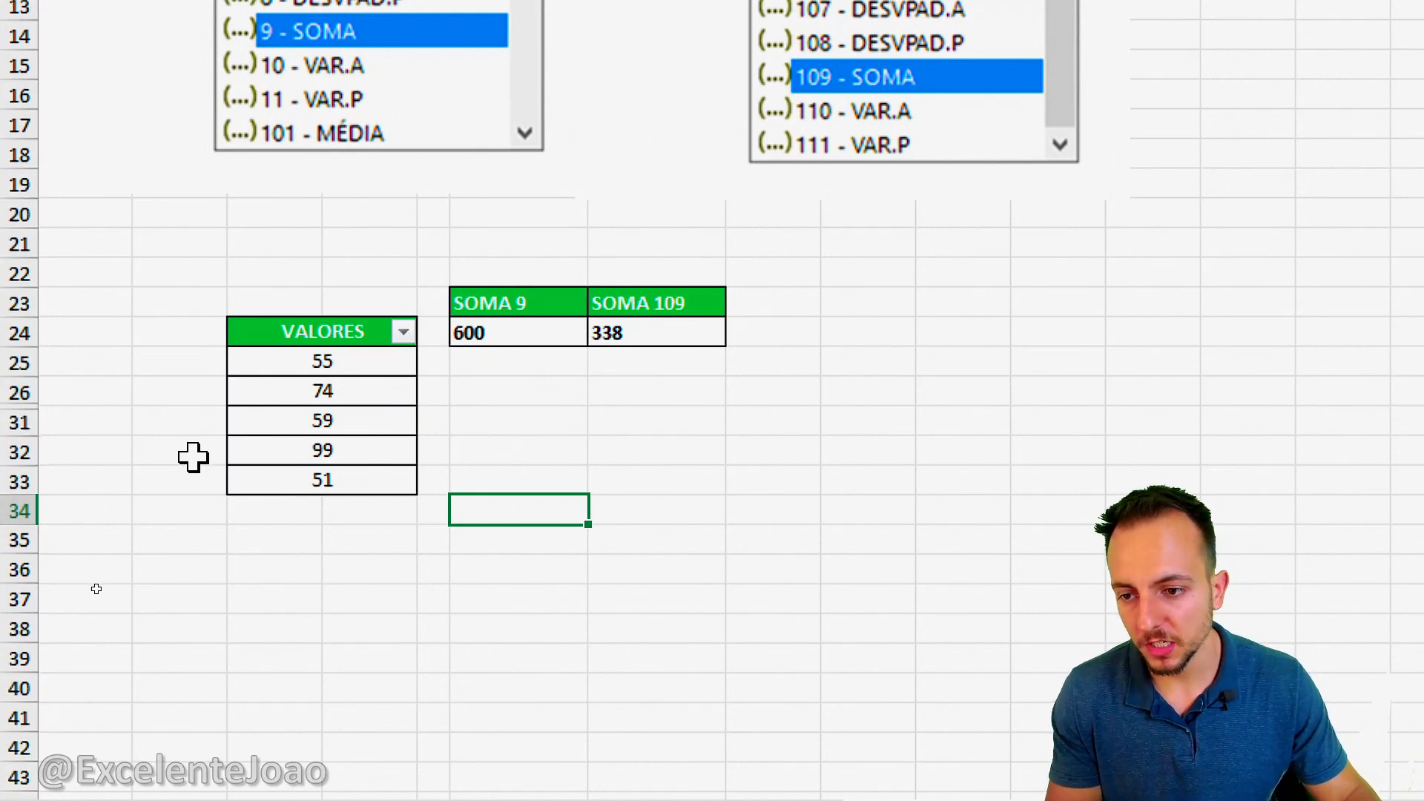
Examine the row gap between 26 and 31 and how SOMA 9 and SOMA 109 each treat the manually hidden rows.
mouse_move(52, 400)
mouse_down()
mouse_move(126, 345)
mouse_move(128, 532)
mouse_up()
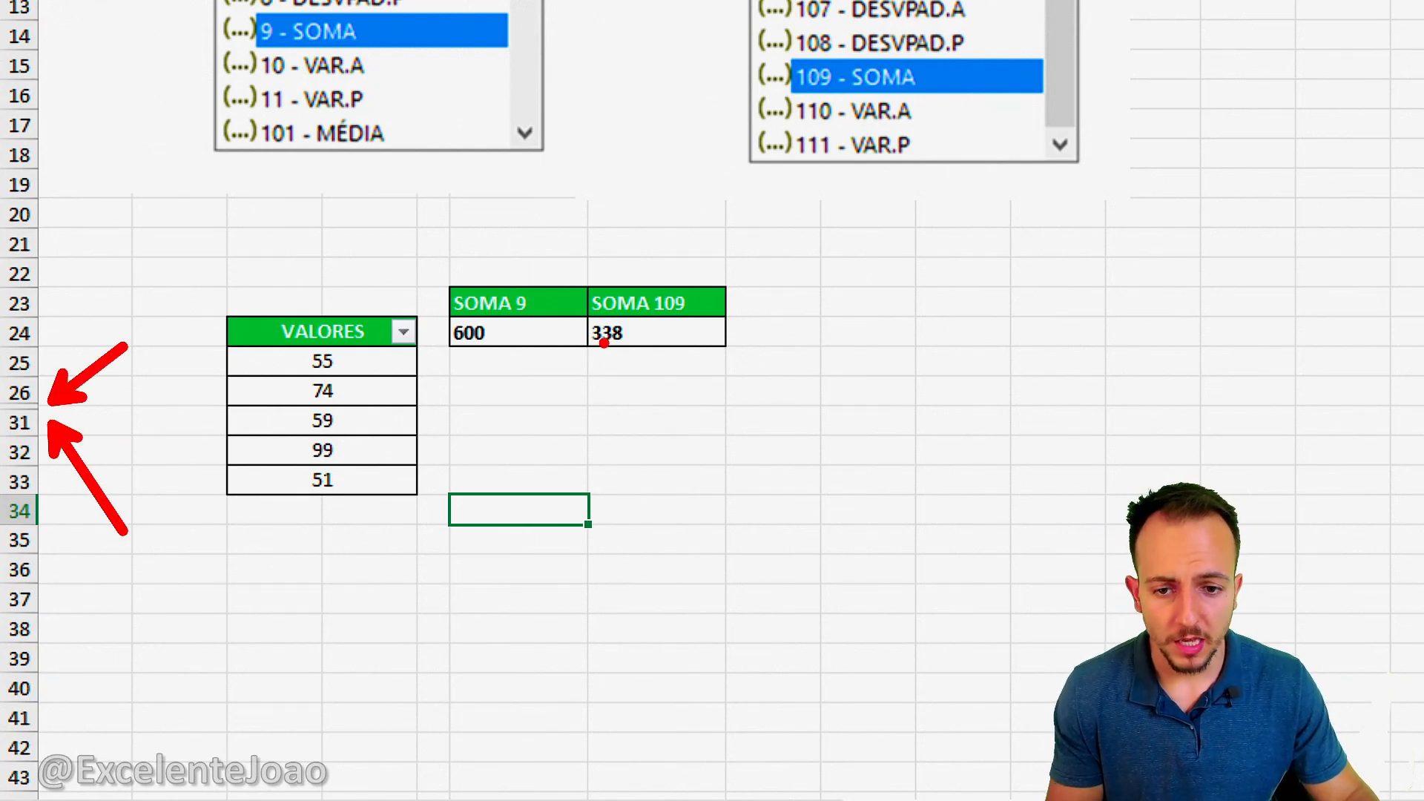
mouse_move(445, 353)
mouse_down()
mouse_move(556, 367)
mouse_move(428, 347)
mouse_up()
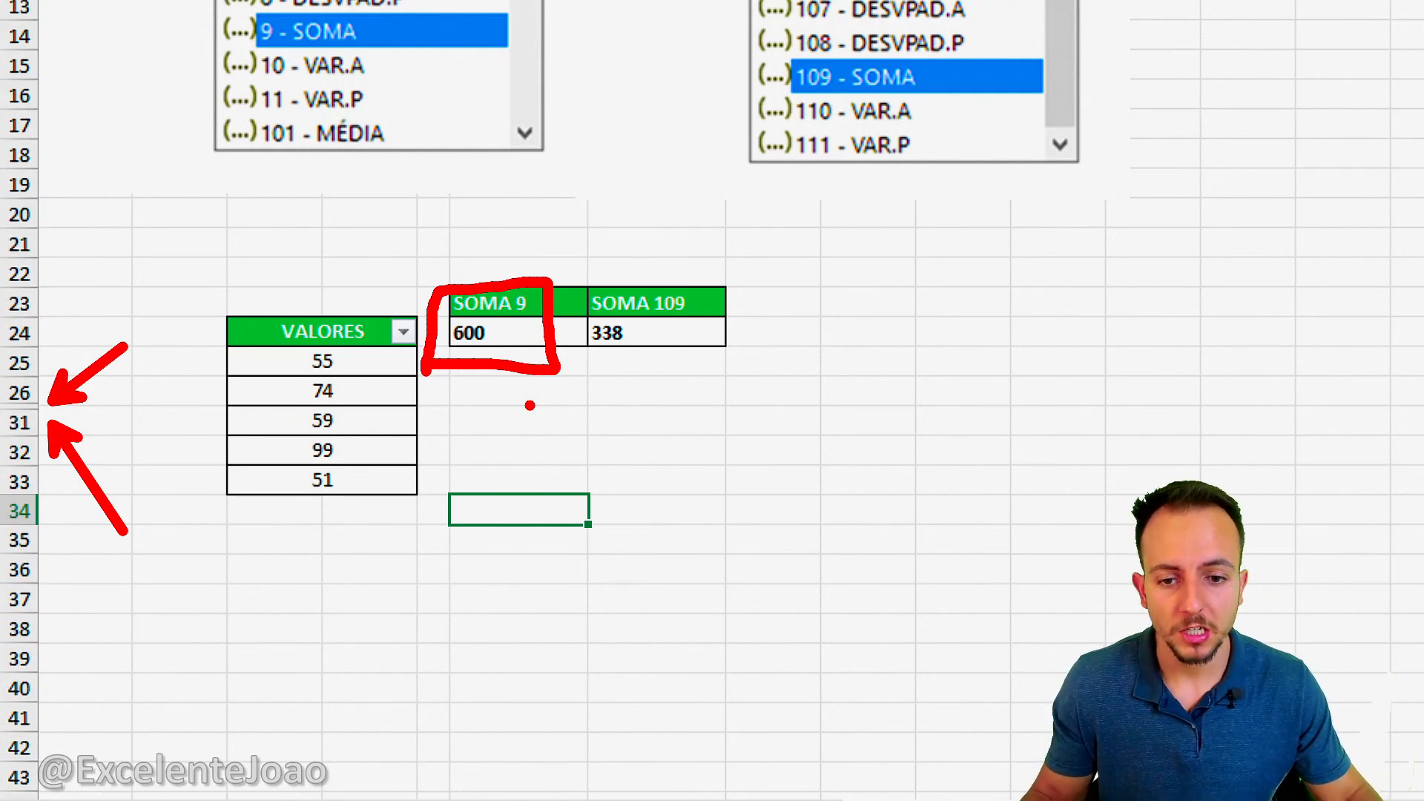
mouse_move(642, 293)
mouse_down()
mouse_move(614, 293)
mouse_move(654, 284)
mouse_up()
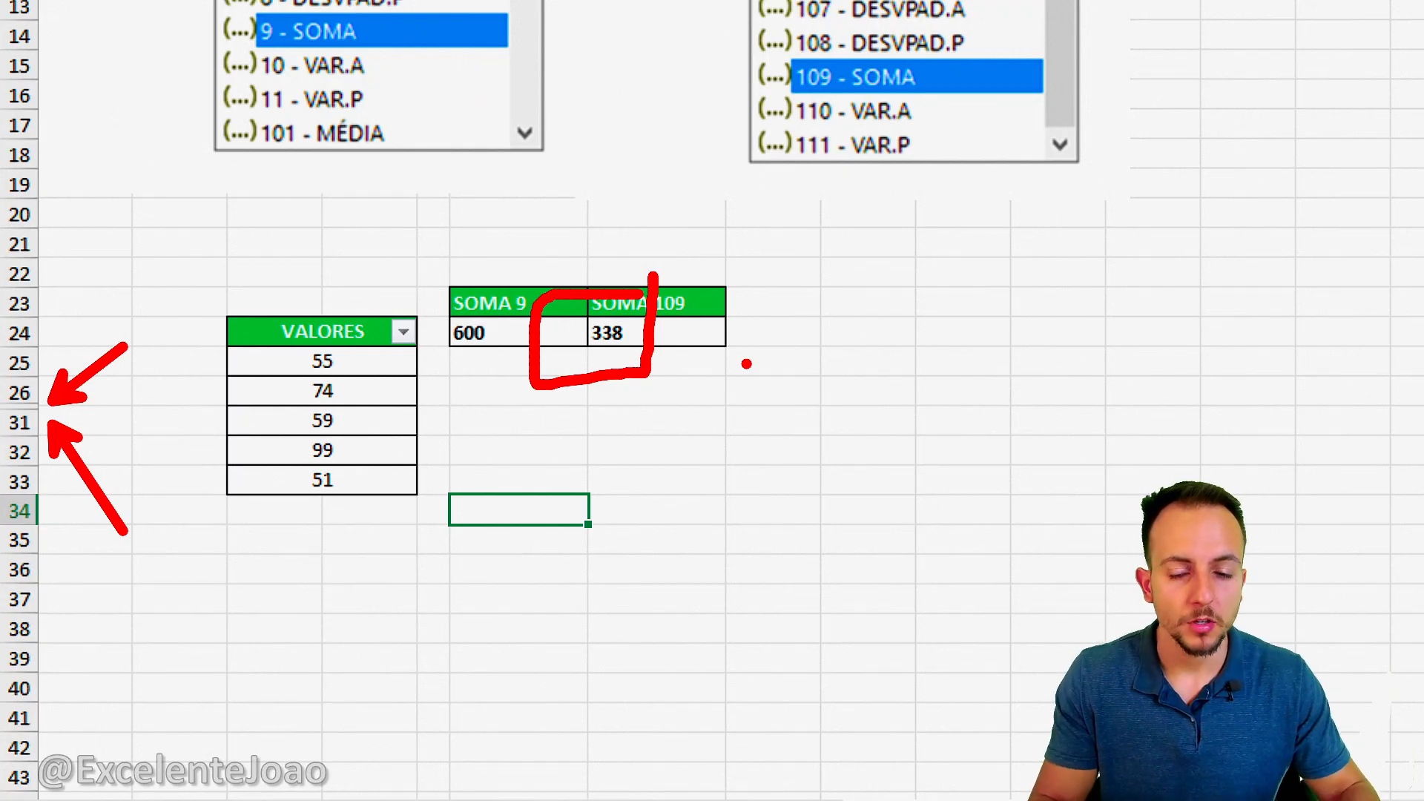
key(Escape)
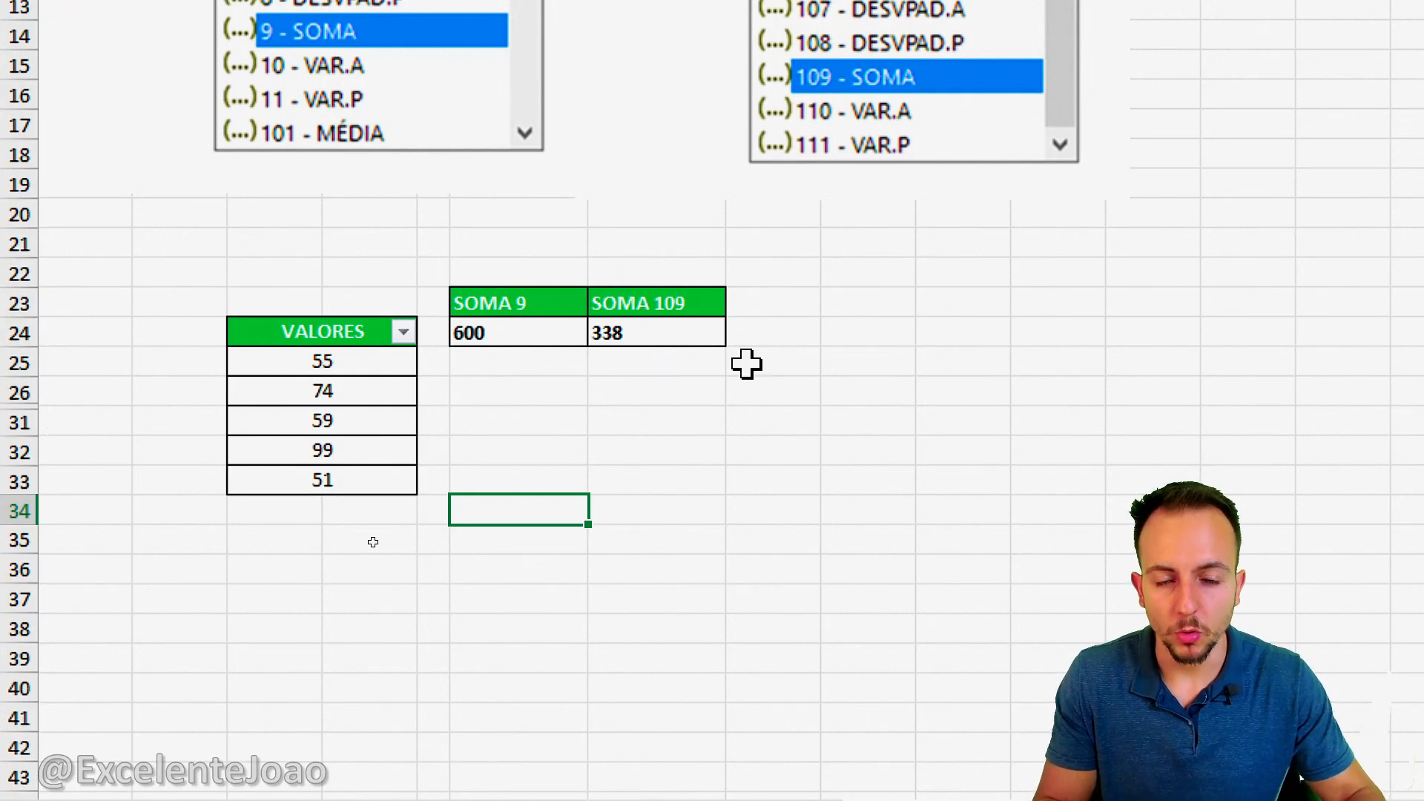
Review the two SUBTOTAL function lists above the table, comparing the 1–11 codes with the 101–111 codes.
scroll(645, 105, up, 4)
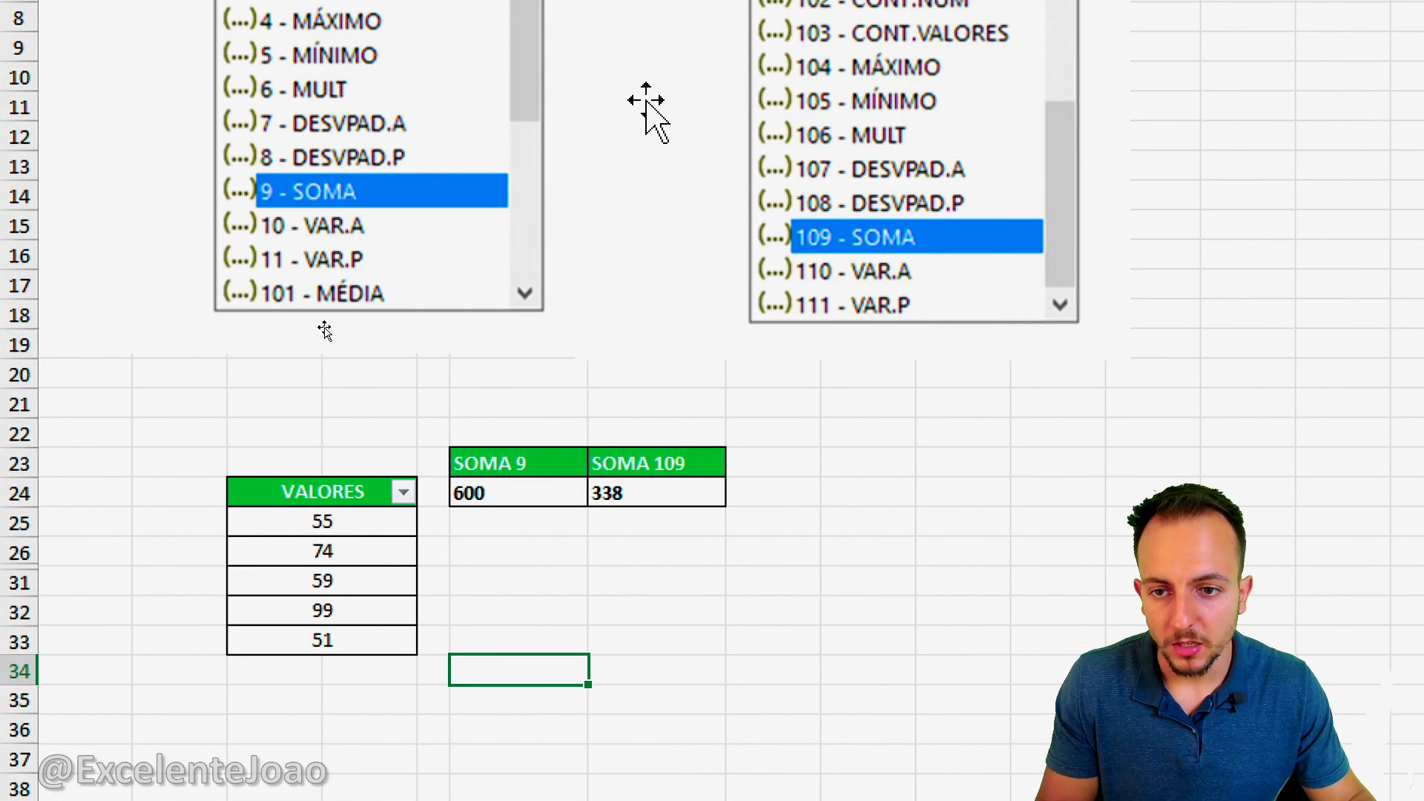
mouse_move(486, 148)
mouse_down()
mouse_move(164, 148)
mouse_move(566, 289)
mouse_move(564, 169)
mouse_up()
click(563, 151)
mouse_move(998, 505)
mouse_down()
mouse_move(723, 543)
mouse_move(1042, 519)
mouse_move(846, 521)
mouse_up()
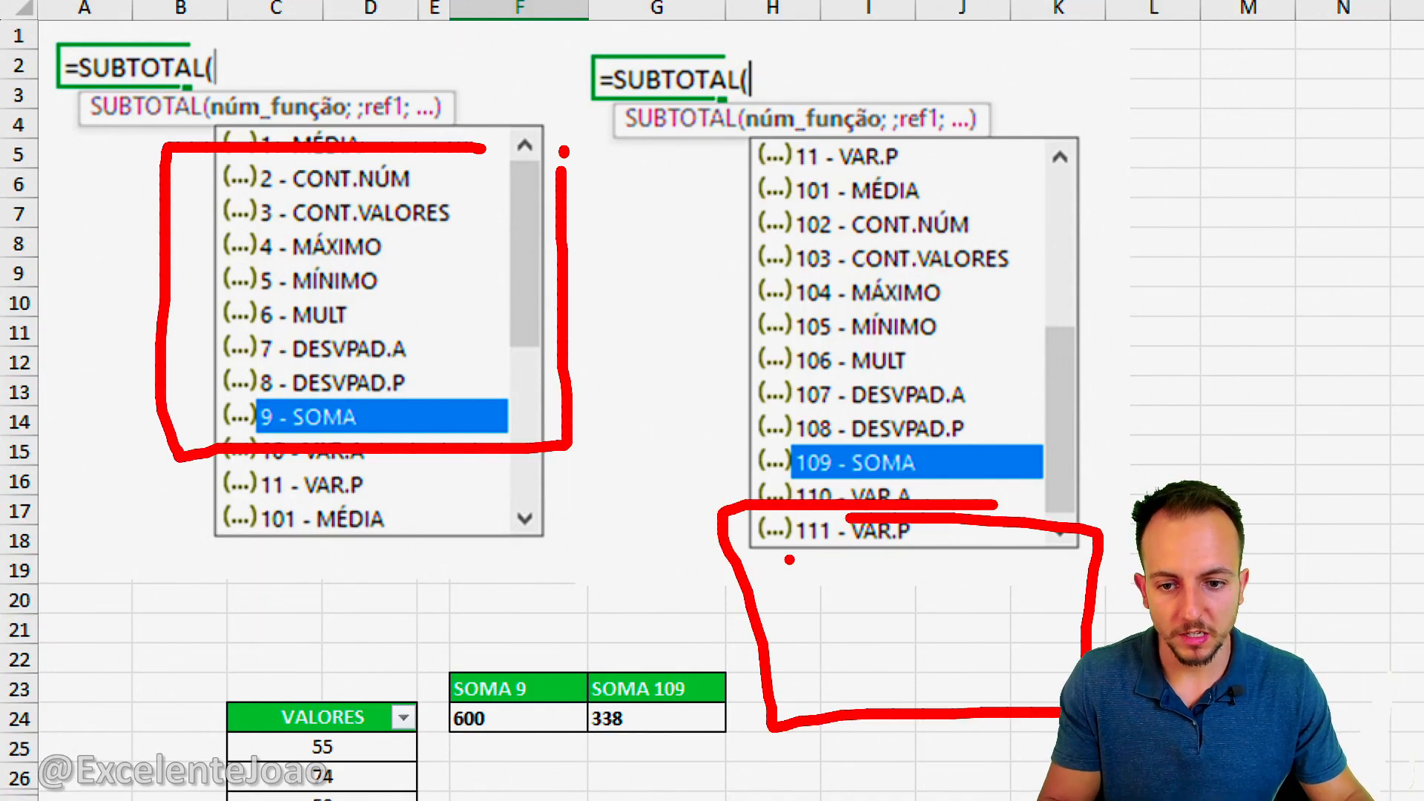
key(Escape)
key(ctrl+4)
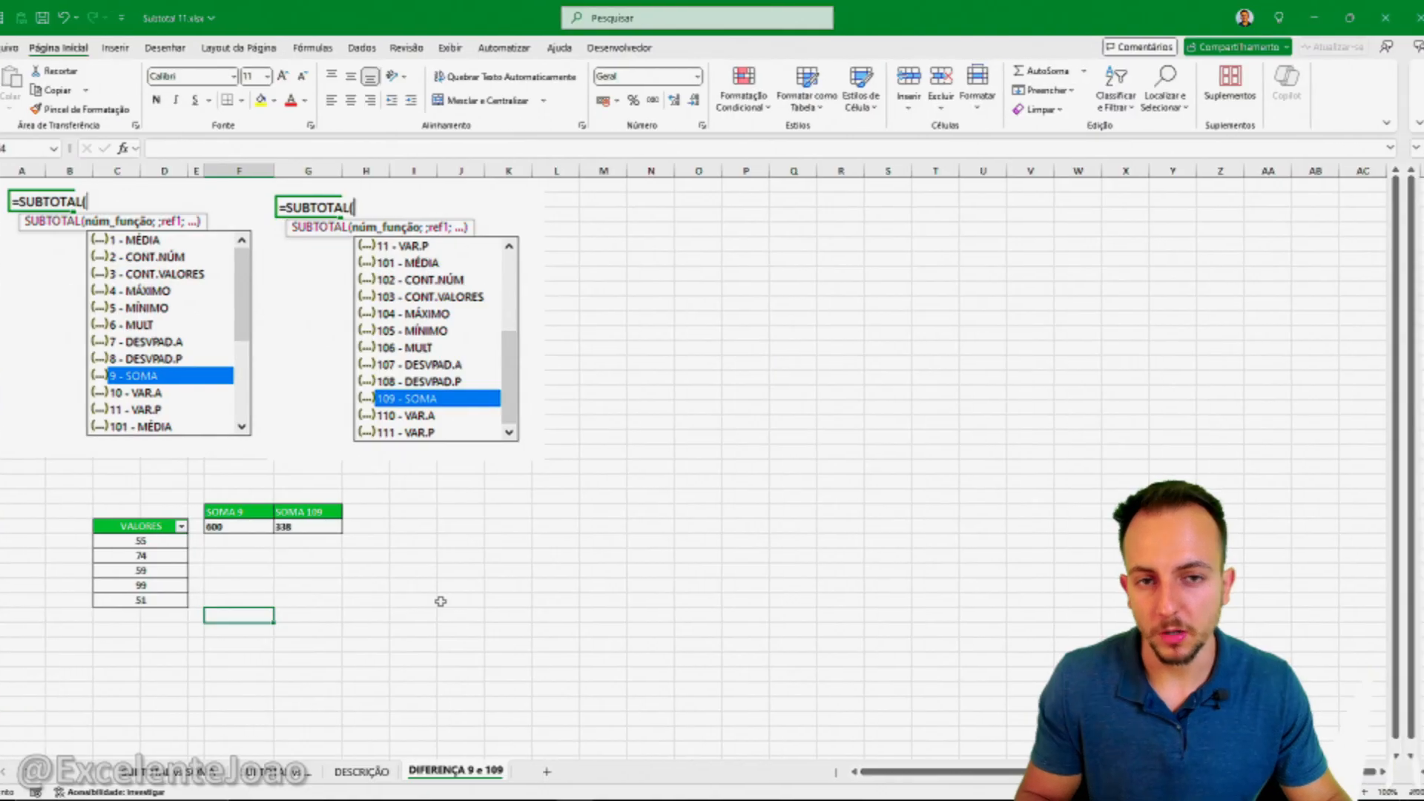